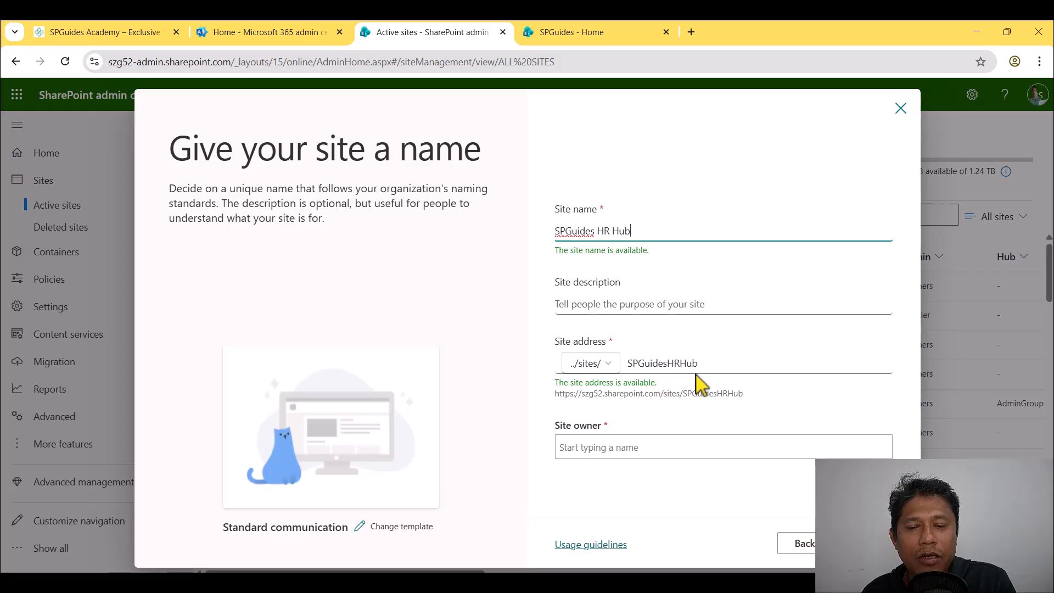
Assign the site owner and create the SPGuides HR Hub communication site, keeping the default language, time zone and storage settings.
{"action": "left_click", "coordinate": [610, 453]}
{"action": "type", "text": "bij"}
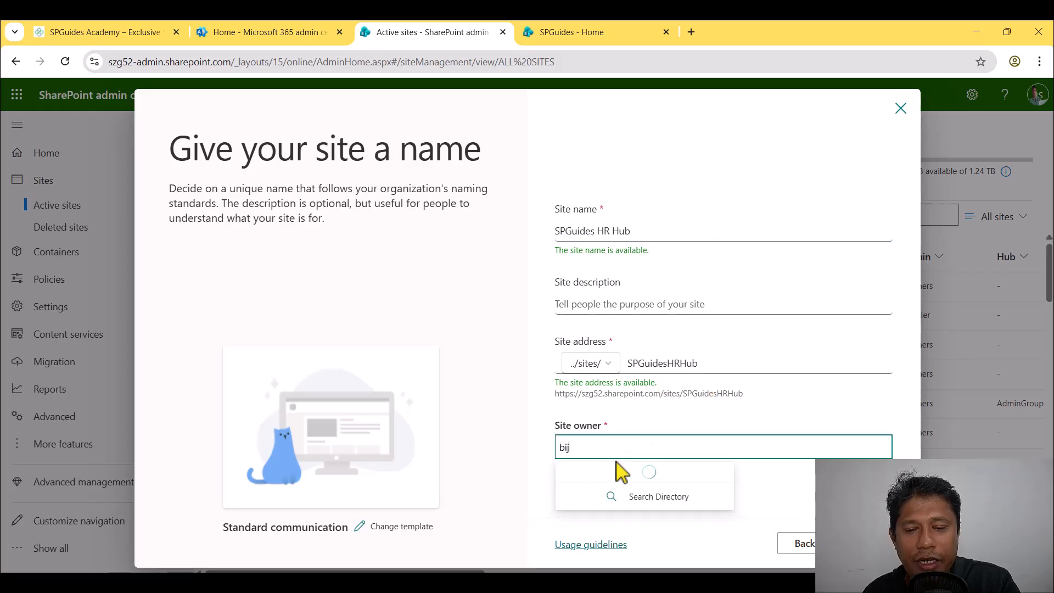
{"action": "left_click", "coordinate": [618, 482]}
{"action": "left_click", "coordinate": [864, 543]}
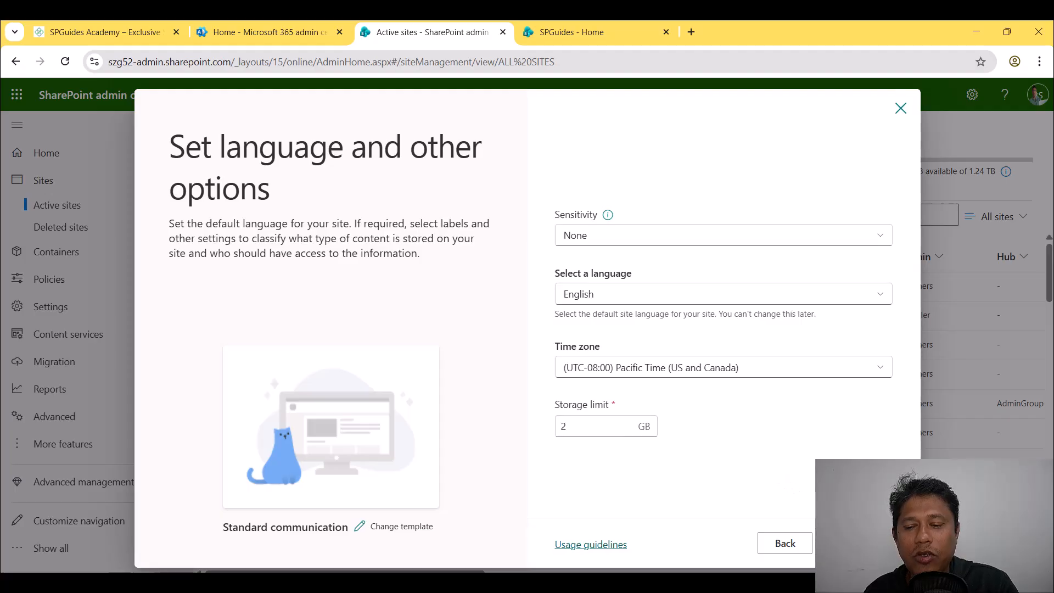
{"action": "left_click", "coordinate": [865, 543]}
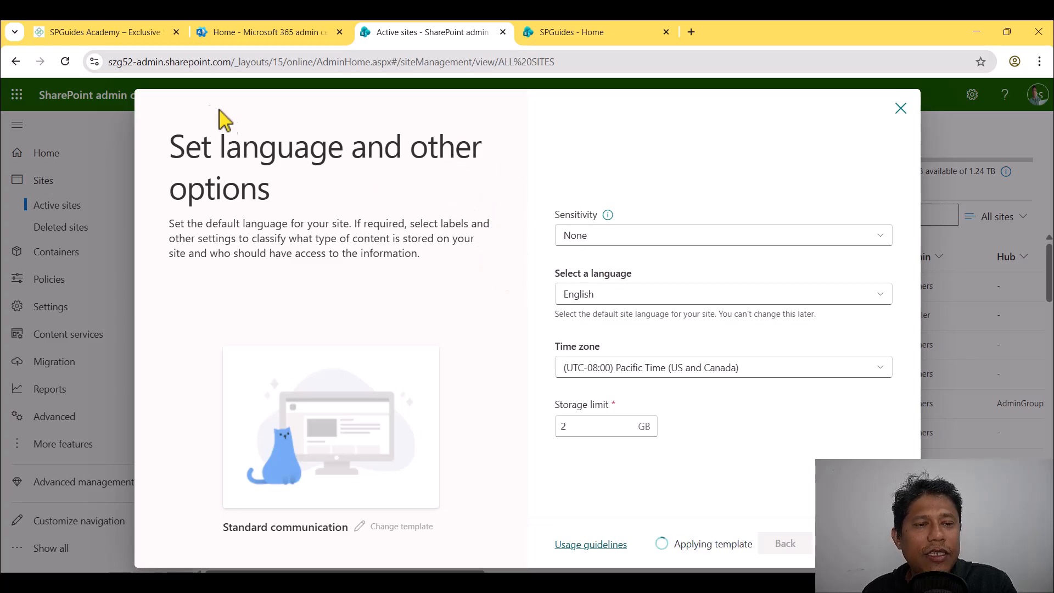
Open the SPGuides Academy page and review the training courses, solutions and apps listed in its header.
{"action": "left_click", "coordinate": [100, 33]}
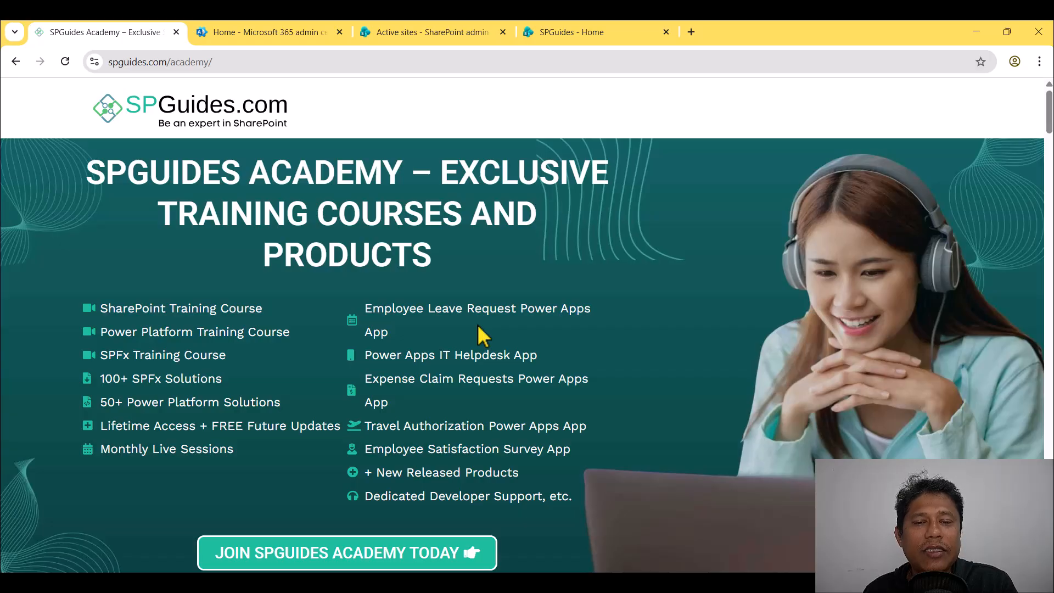
{"action": "scroll", "coordinate": [481, 335], "scroll_direction": "down", "scroll_amount": 1}
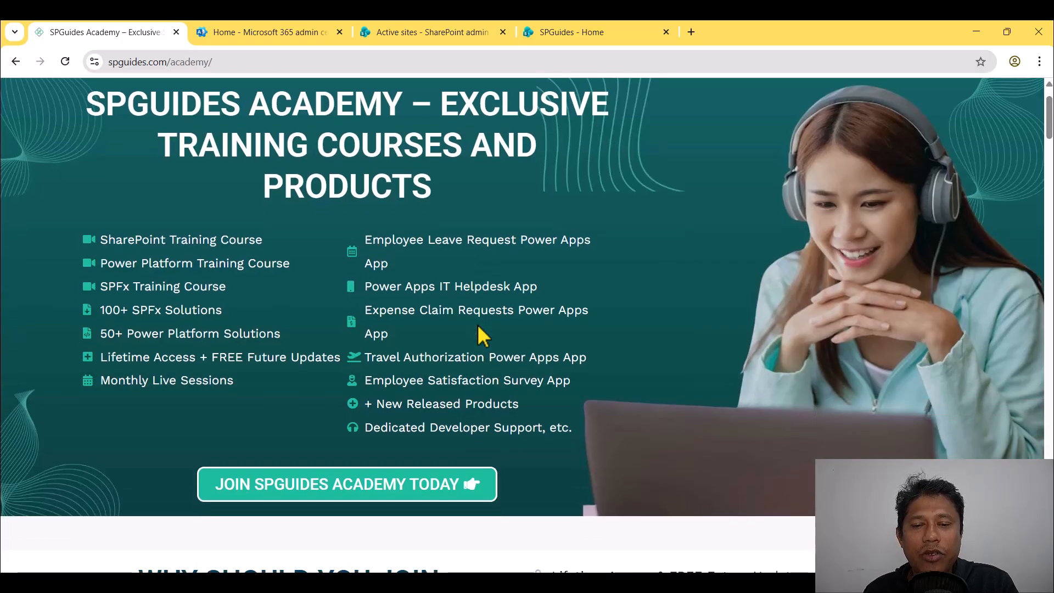
{"action": "scroll", "coordinate": [479, 332], "scroll_direction": "up", "scroll_amount": 1}
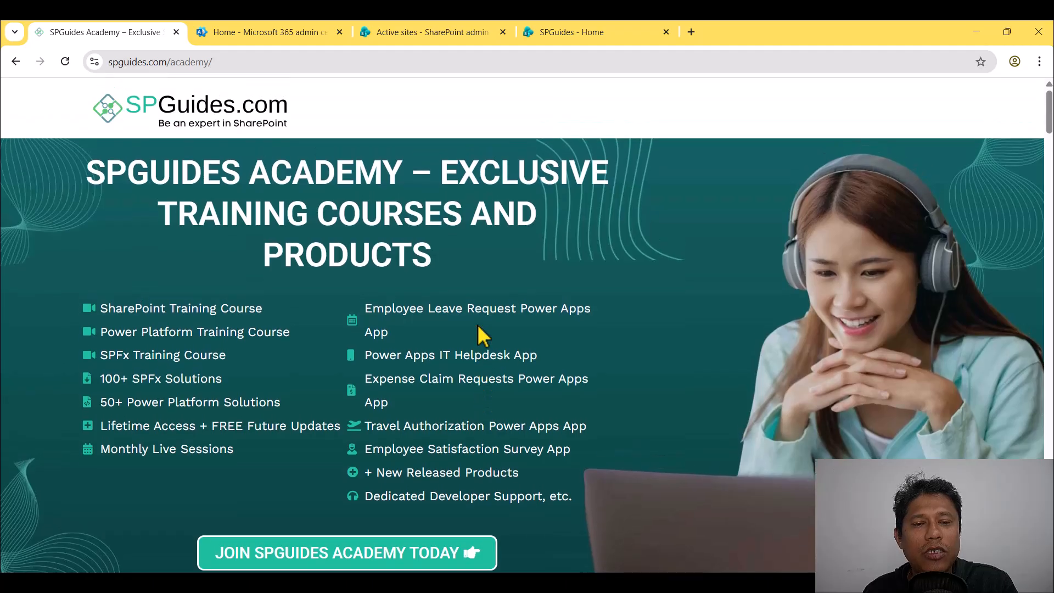
{"action": "scroll", "coordinate": [482, 335], "scroll_direction": "down", "scroll_amount": 1}
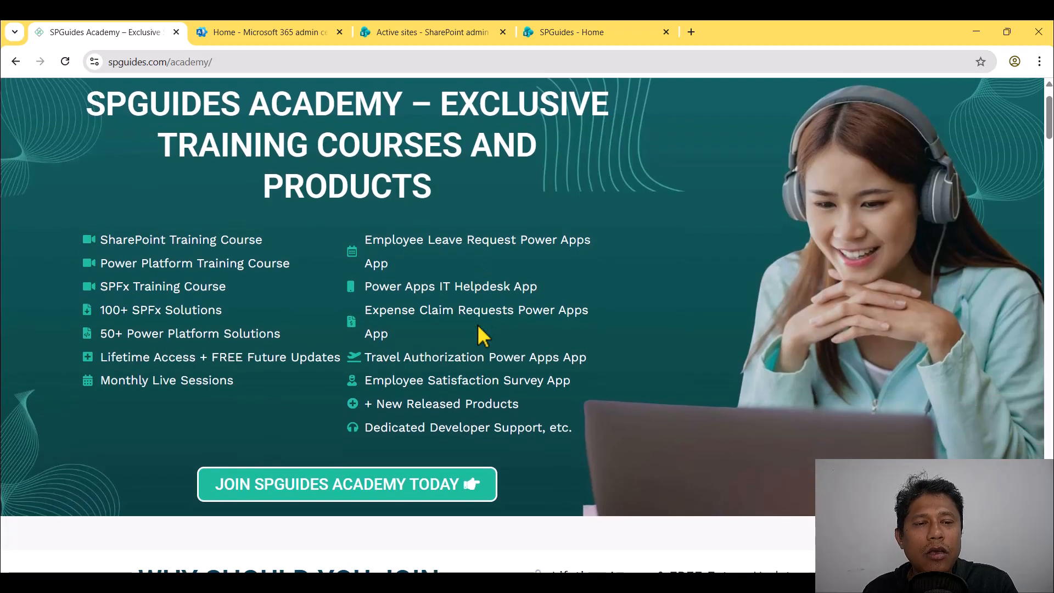
{"action": "scroll", "coordinate": [251, 224], "scroll_direction": "up", "scroll_amount": 1}
{"action": "scroll", "coordinate": [350, 249], "scroll_direction": "down", "scroll_amount": 1}
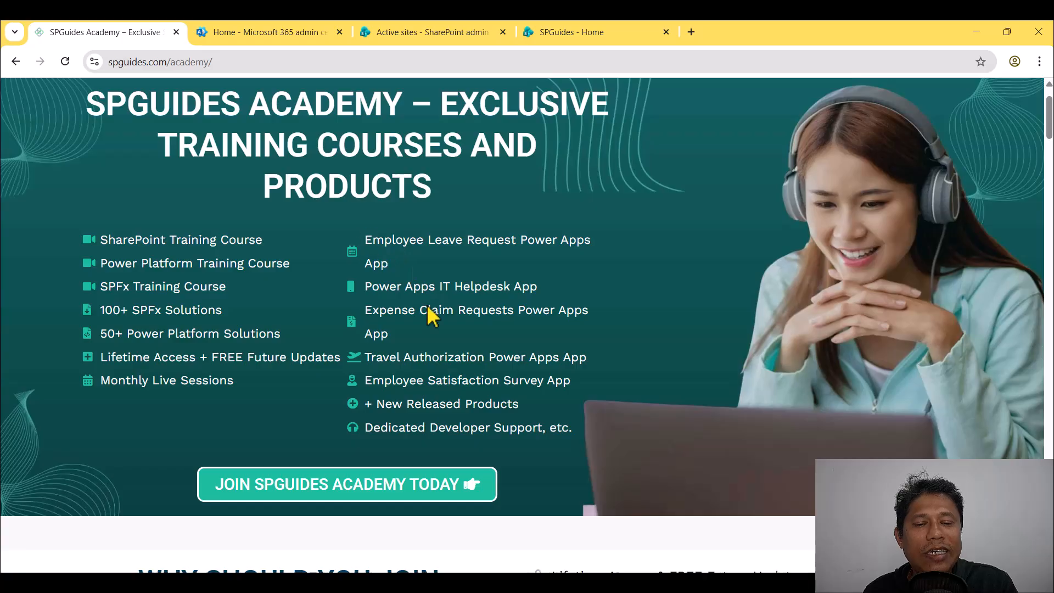
{"action": "left_click_drag", "start_coordinate": [247, 379], "coordinate": [101, 244]}
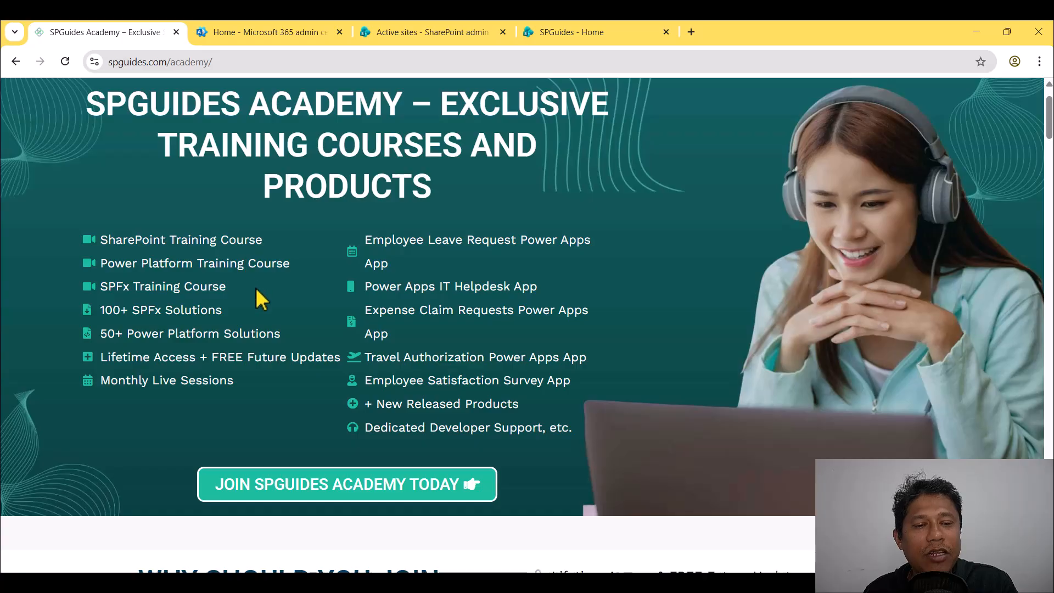
{"action": "double_click", "coordinate": [222, 289]}
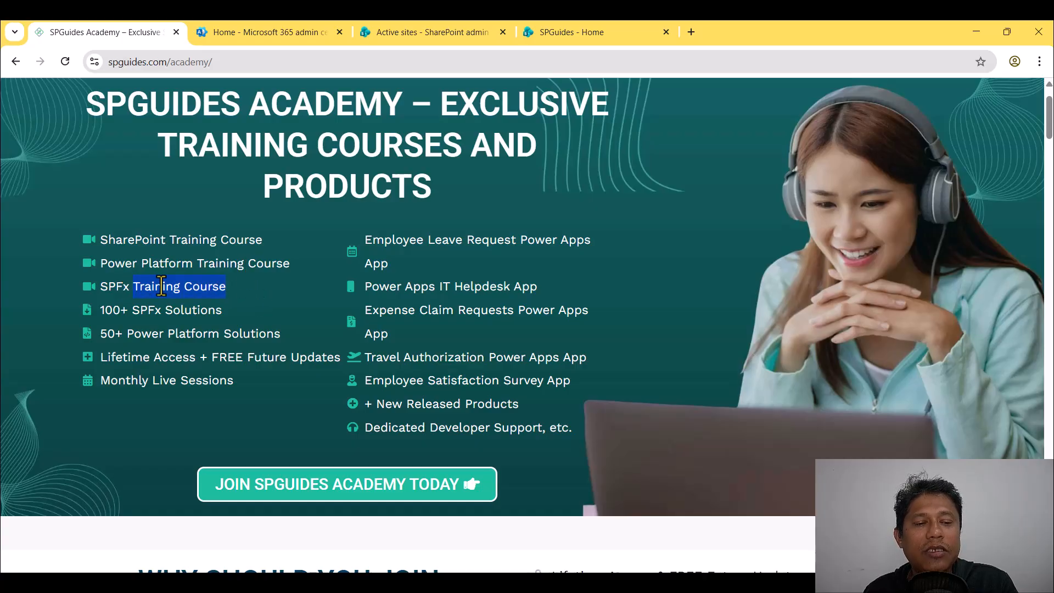
{"action": "left_click_drag", "start_coordinate": [261, 243], "coordinate": [151, 246]}
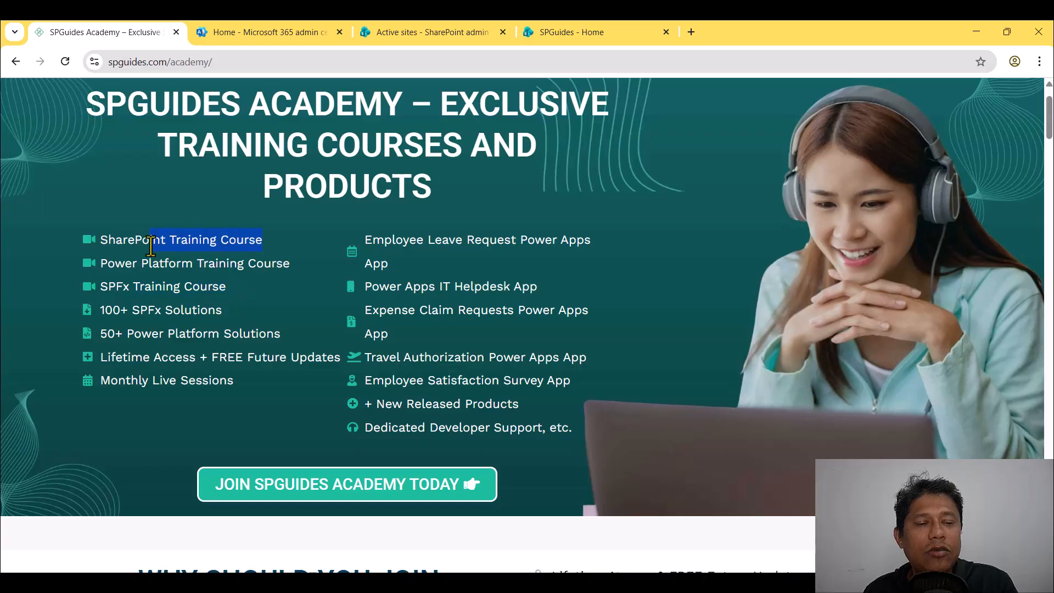
{"action": "left_click_drag", "start_coordinate": [289, 264], "coordinate": [226, 268]}
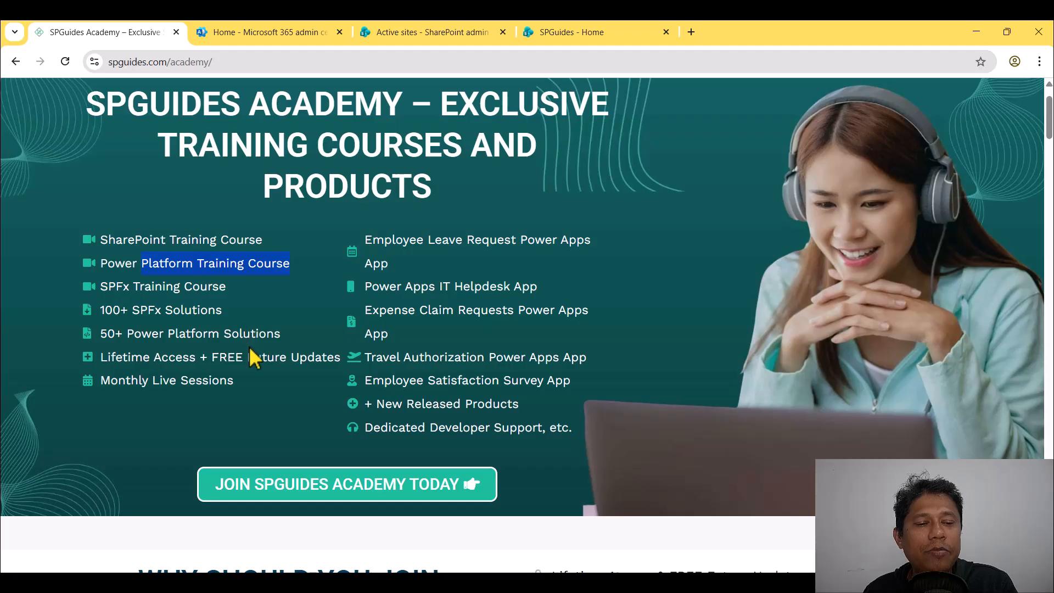
{"action": "left_click_drag", "start_coordinate": [220, 312], "coordinate": [199, 312]}
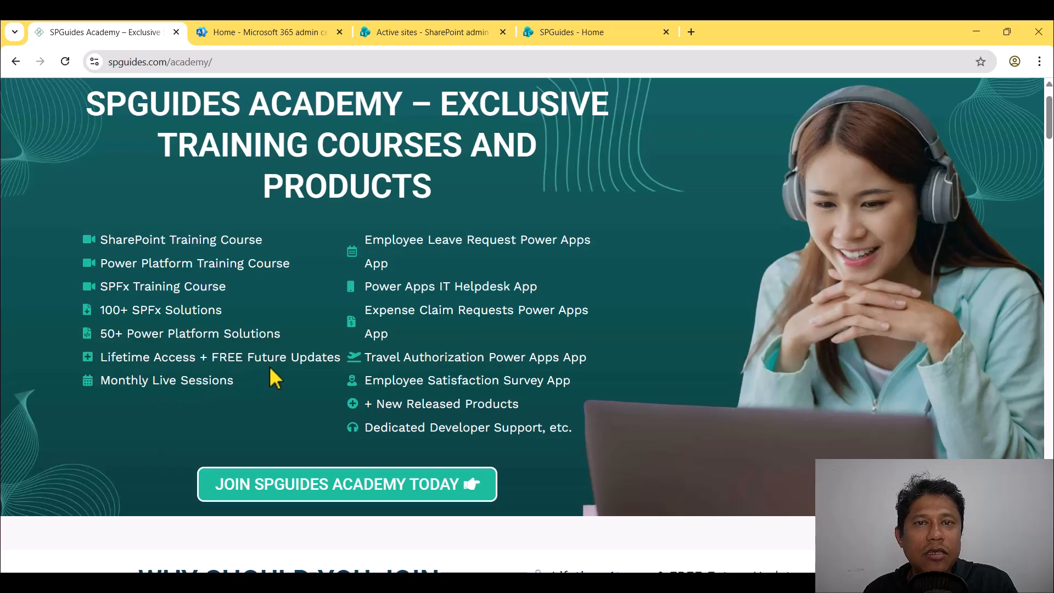
Examine the academy page's membership benefits, training course cards, ready-to-use products and client testimonials.
{"action": "scroll", "coordinate": [443, 351], "scroll_direction": "down", "scroll_amount": 7}
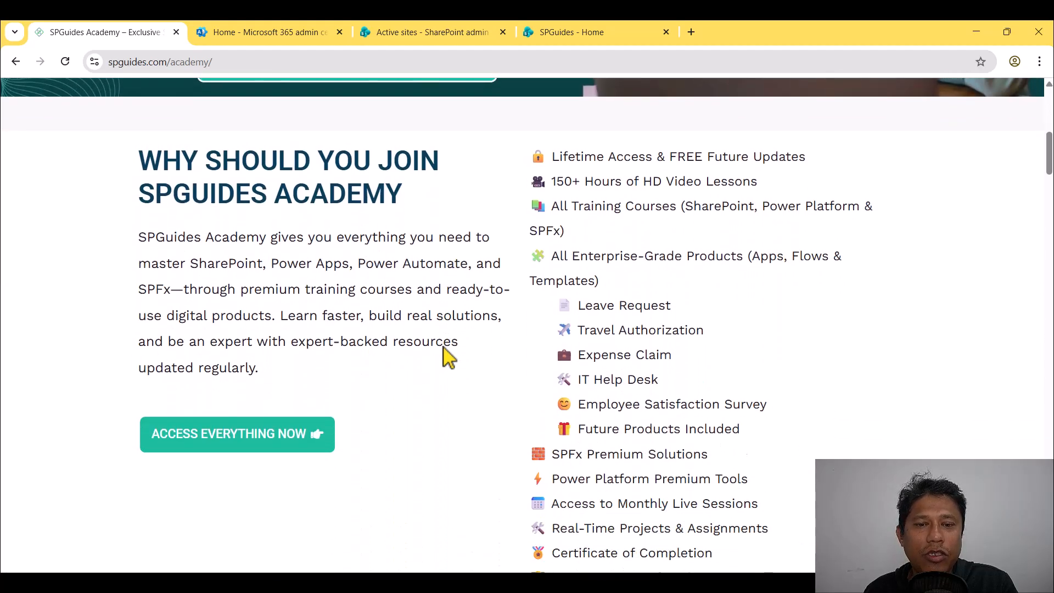
{"action": "scroll", "coordinate": [449, 358], "scroll_direction": "down", "scroll_amount": 1}
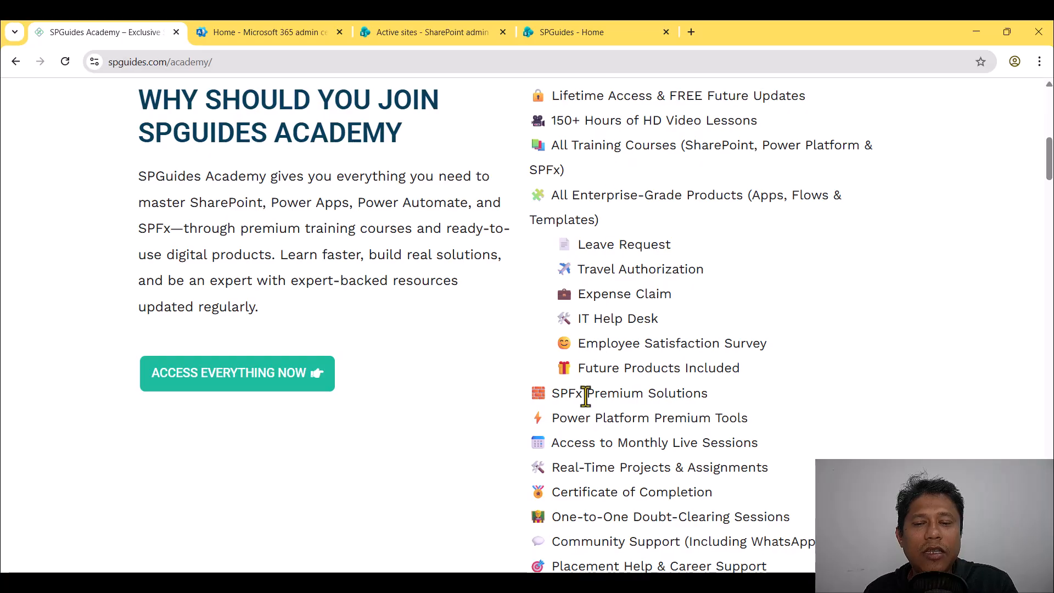
{"action": "scroll", "coordinate": [586, 395], "scroll_direction": "down", "scroll_amount": 12}
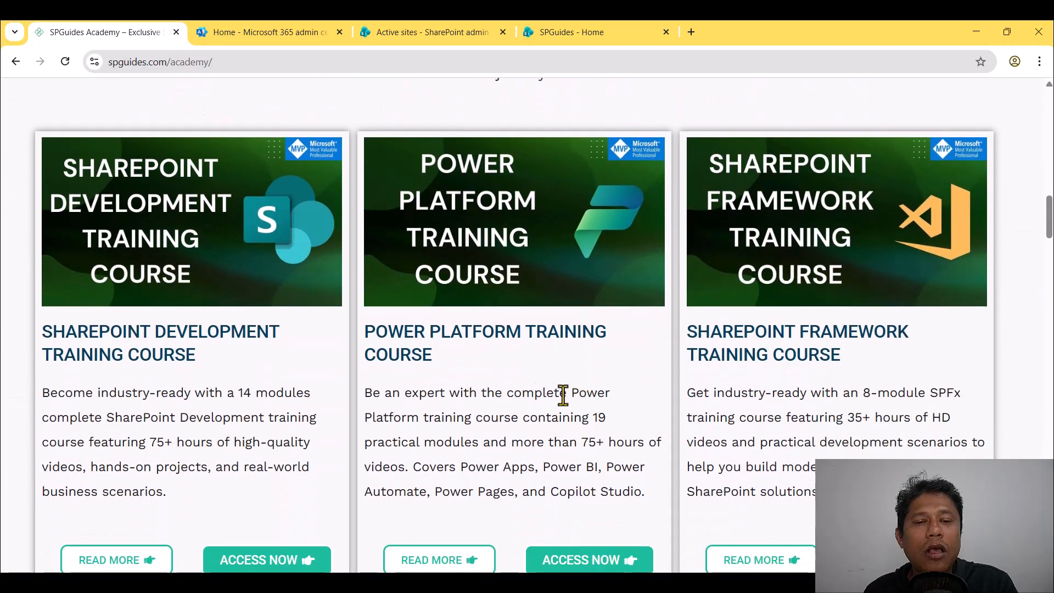
{"action": "scroll", "coordinate": [694, 388], "scroll_direction": "down", "scroll_amount": 6}
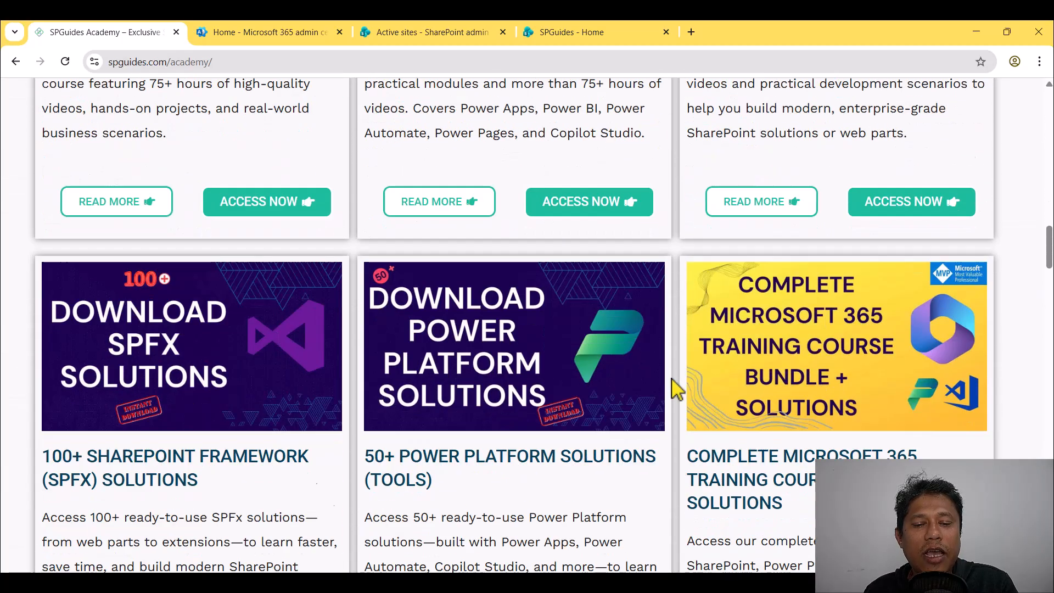
{"action": "scroll", "coordinate": [537, 357], "scroll_direction": "down", "scroll_amount": 3}
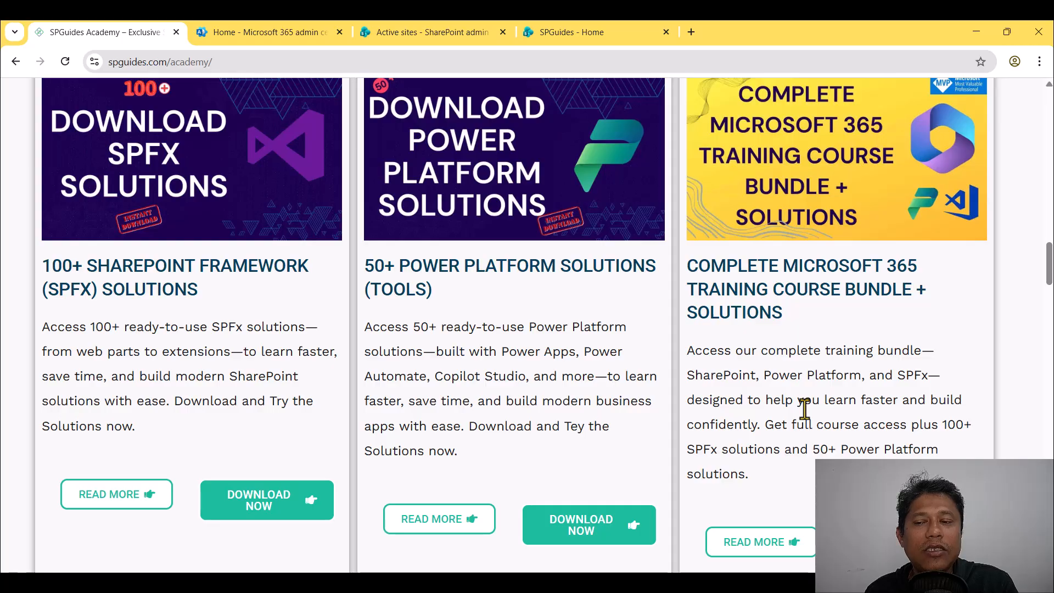
{"action": "scroll", "coordinate": [807, 415], "scroll_direction": "down", "scroll_amount": 3}
{"action": "scroll", "coordinate": [807, 419], "scroll_direction": "up", "scroll_amount": 10}
{"action": "scroll", "coordinate": [806, 418], "scroll_direction": "up", "scroll_amount": 3}
{"action": "scroll", "coordinate": [807, 417], "scroll_direction": "down", "scroll_amount": 15}
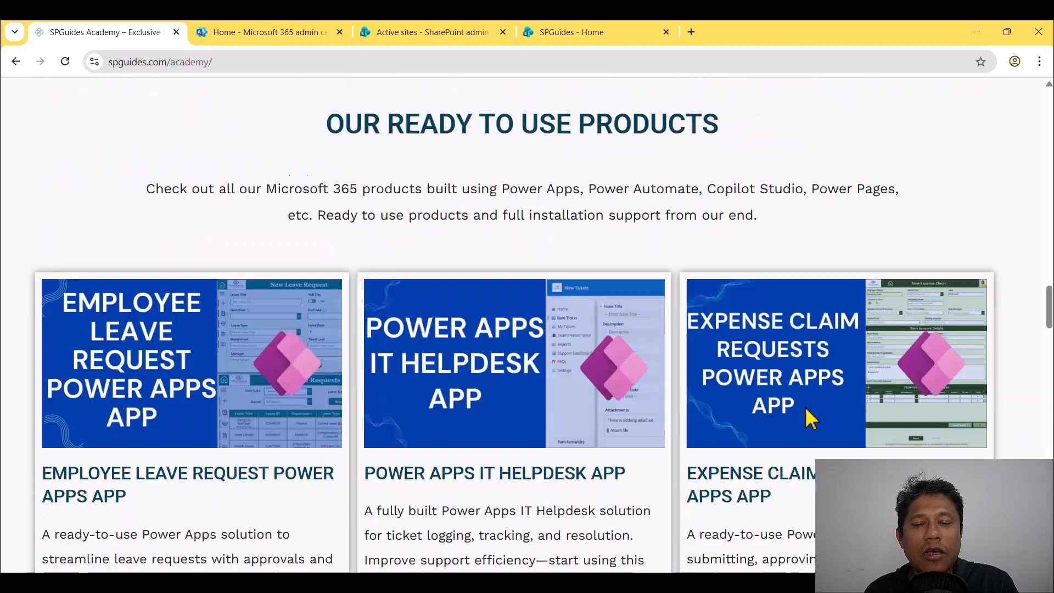
{"action": "scroll", "coordinate": [807, 411], "scroll_direction": "down", "scroll_amount": 7}
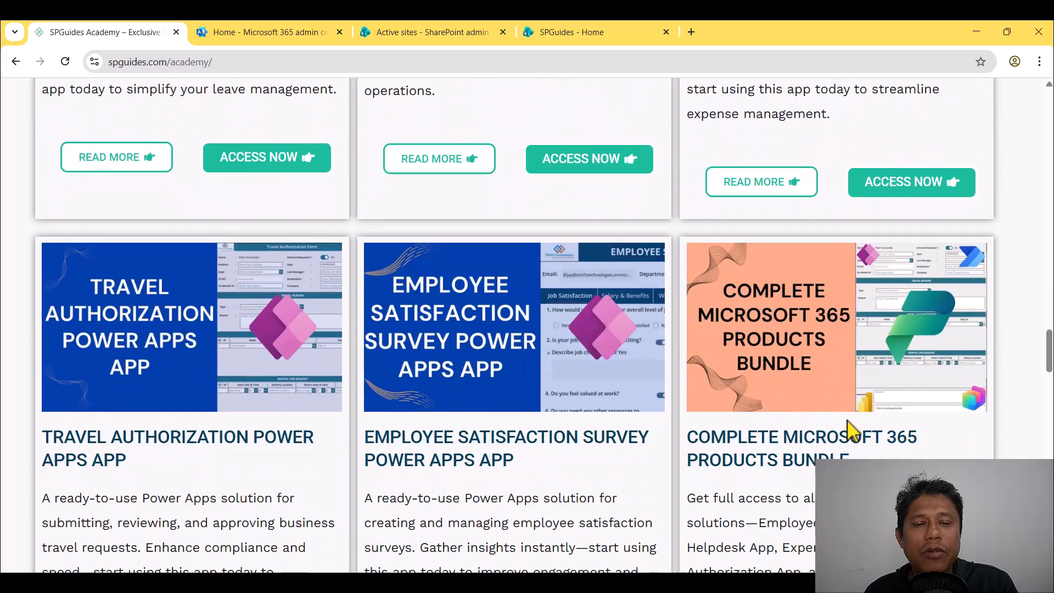
{"action": "scroll", "coordinate": [850, 426], "scroll_direction": "down", "scroll_amount": 4}
{"action": "scroll", "coordinate": [551, 405], "scroll_direction": "down", "scroll_amount": 1}
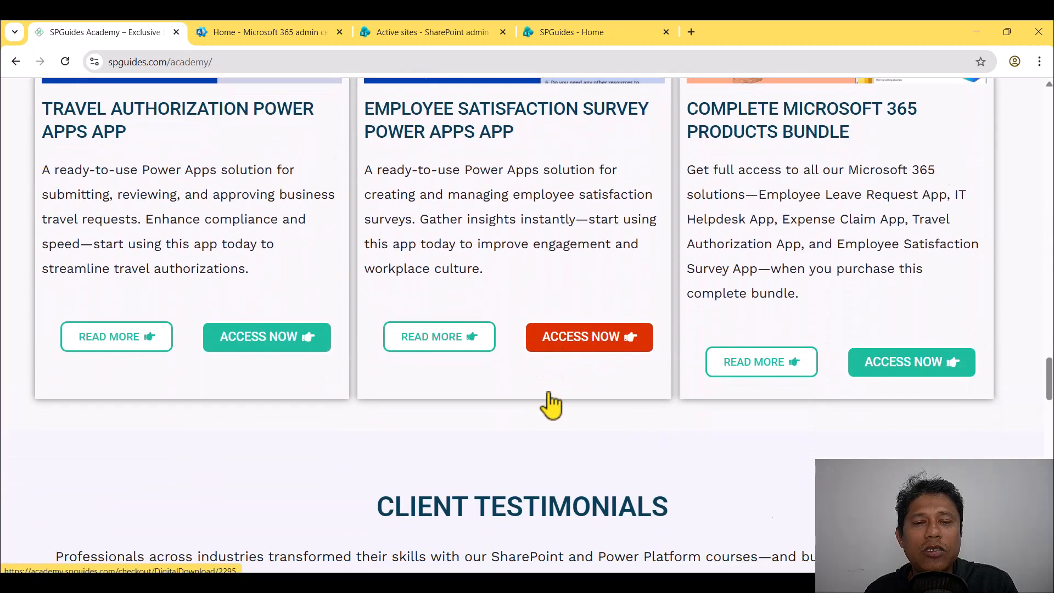
{"action": "scroll", "coordinate": [551, 405], "scroll_direction": "down", "scroll_amount": 5}
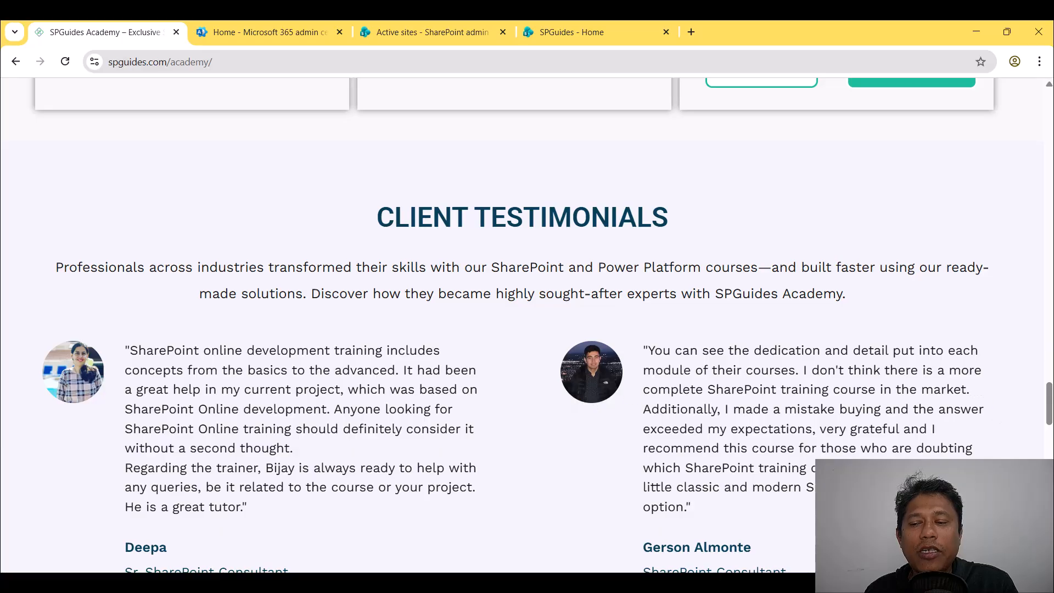
{"action": "left_click_drag", "start_coordinate": [1049, 417], "coordinate": [1049, 264]}
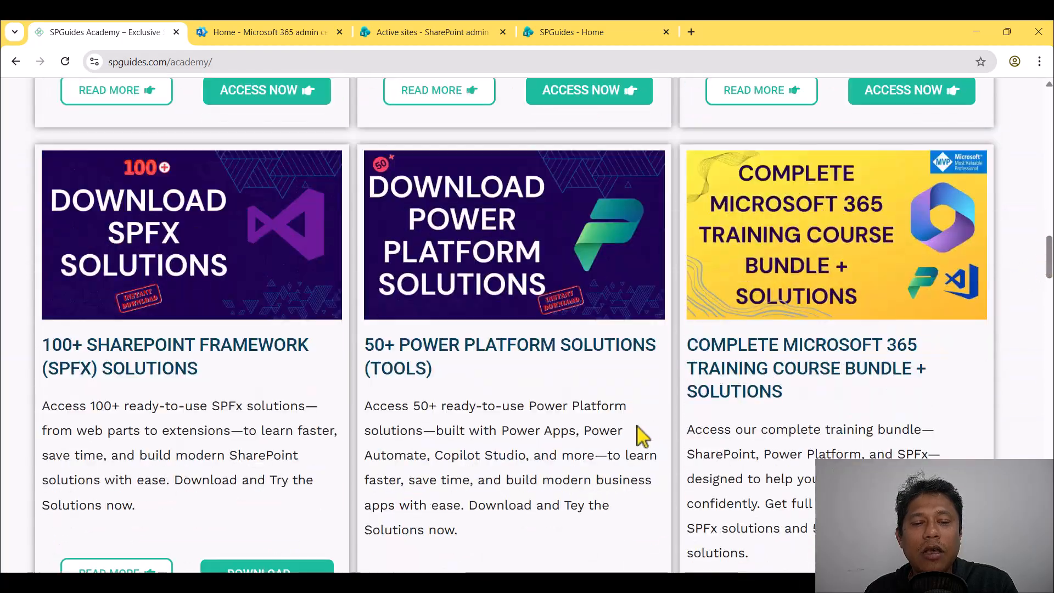
{"action": "scroll", "coordinate": [640, 437], "scroll_direction": "down", "scroll_amount": 4}
{"action": "scroll", "coordinate": [640, 436], "scroll_direction": "up", "scroll_amount": 3}
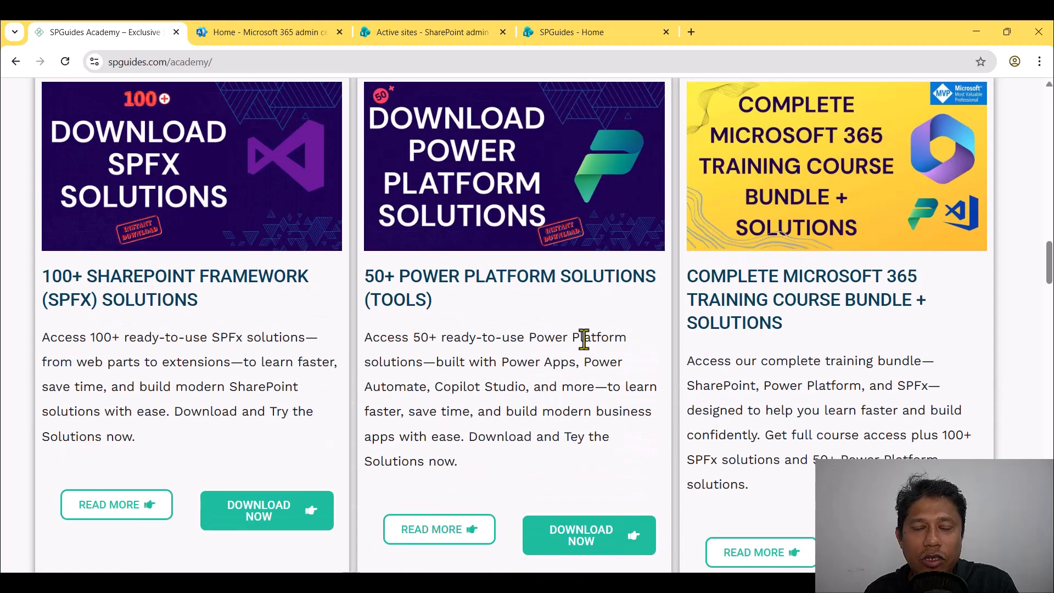
{"action": "scroll", "coordinate": [584, 340], "scroll_direction": "up", "scroll_amount": 10}
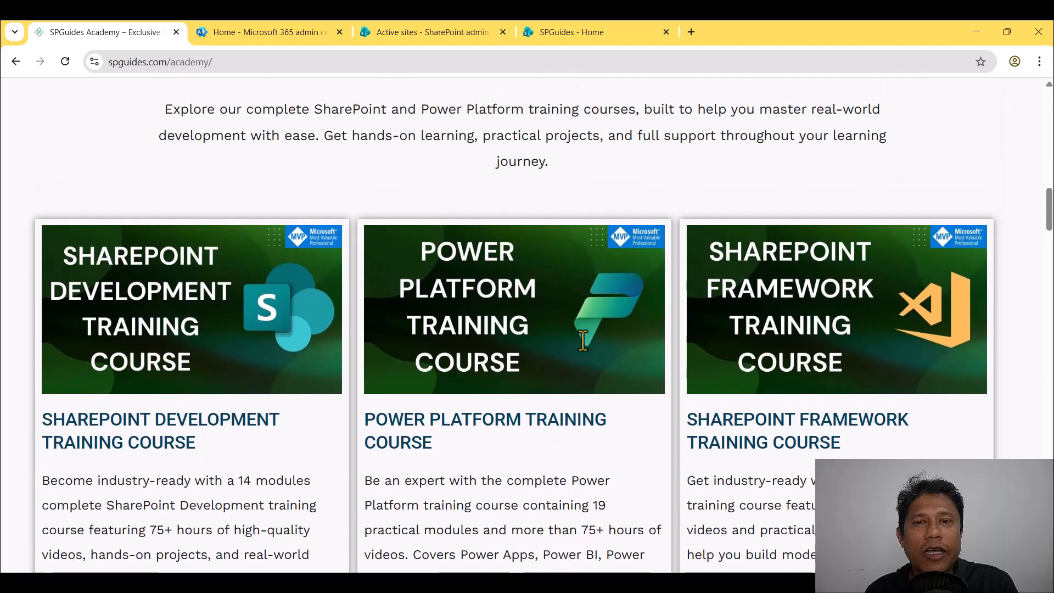
{"action": "scroll", "coordinate": [582, 341], "scroll_direction": "up", "scroll_amount": 15}
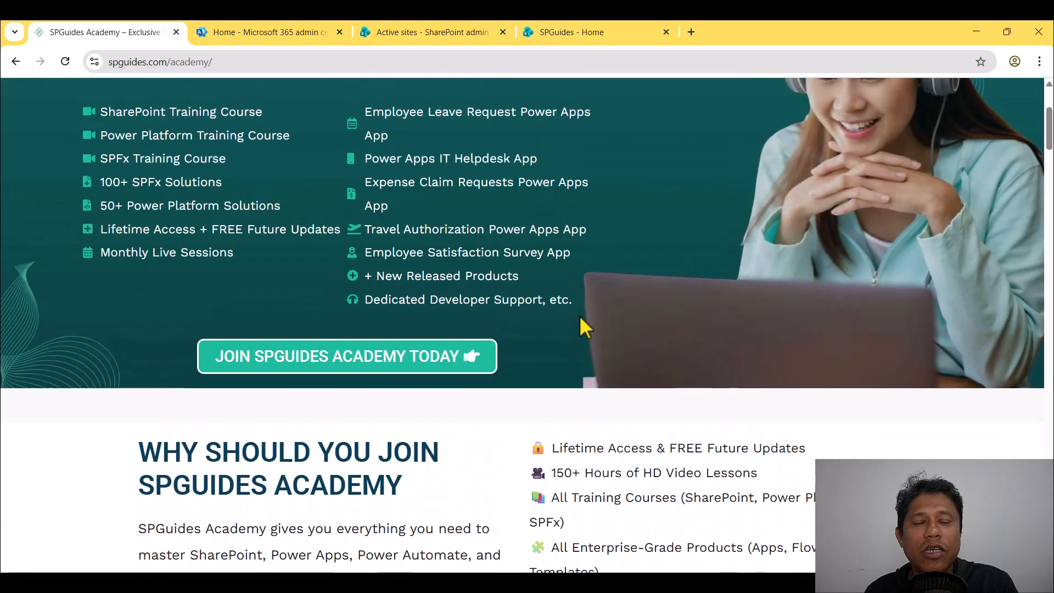
Return to the active sites list in the SharePoint admin center and search for SPGuides HR Hub.
{"action": "left_click", "coordinate": [554, 32]}
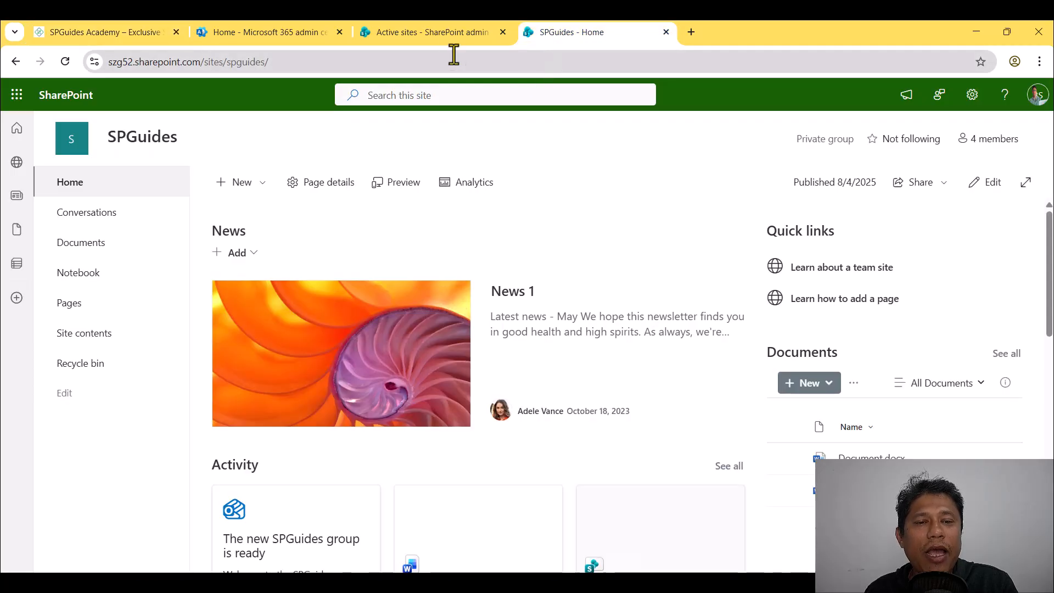
{"action": "left_click", "coordinate": [442, 34]}
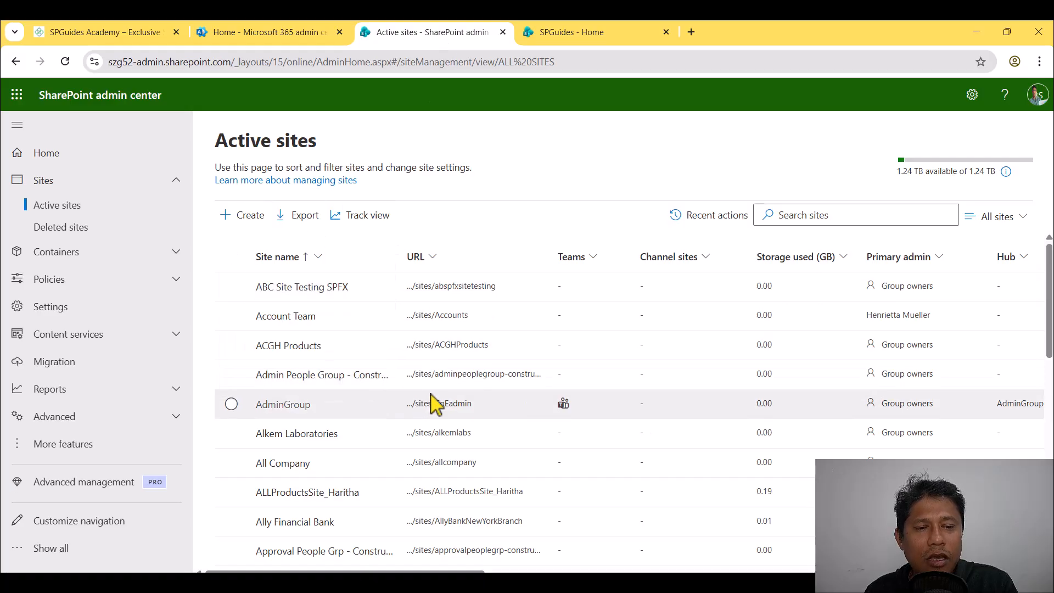
{"action": "scroll", "coordinate": [432, 404], "scroll_direction": "down", "scroll_amount": 3}
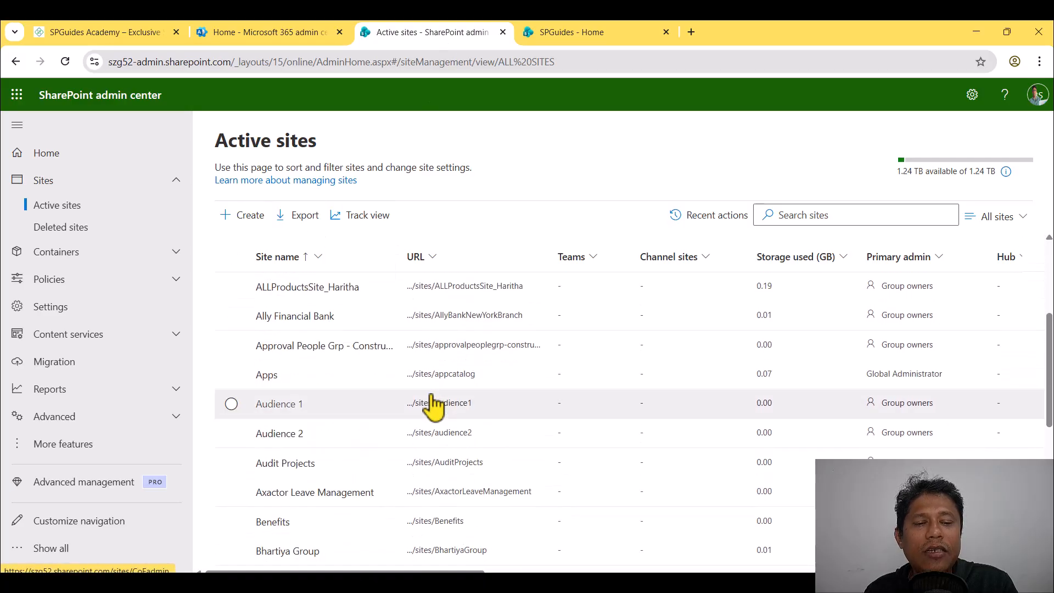
{"action": "left_click", "coordinate": [780, 214]}
{"action": "type", "text": "SPGuides HR Hub"}
{"action": "key", "text": "Return"}
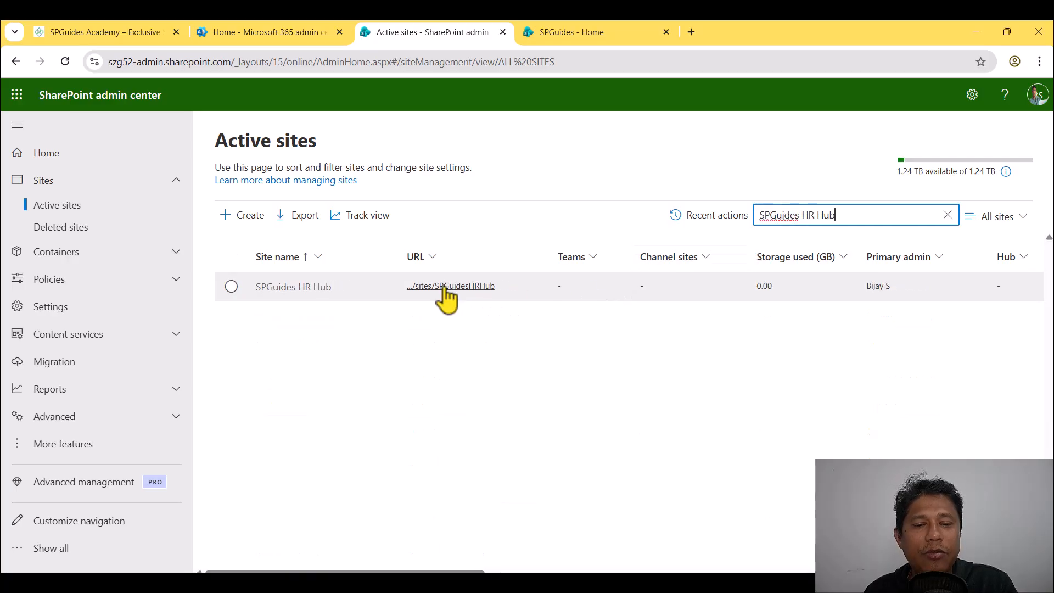
Register the SPGuides HR Hub site as a hub site, naming the site owner as the person who can associate sites with it.
{"action": "left_click", "coordinate": [232, 287]}
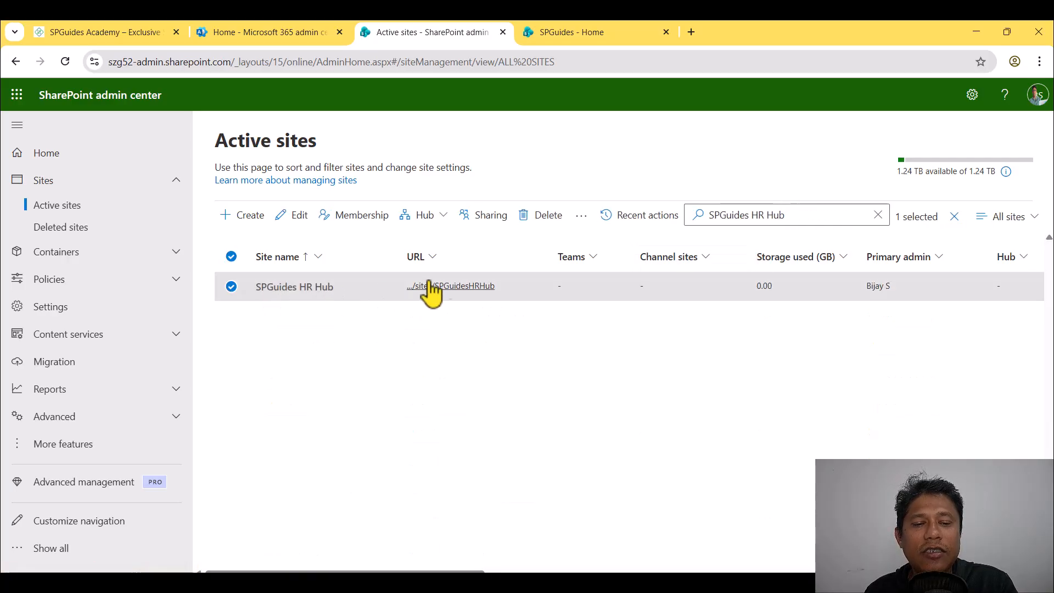
{"action": "left_click", "coordinate": [439, 217]}
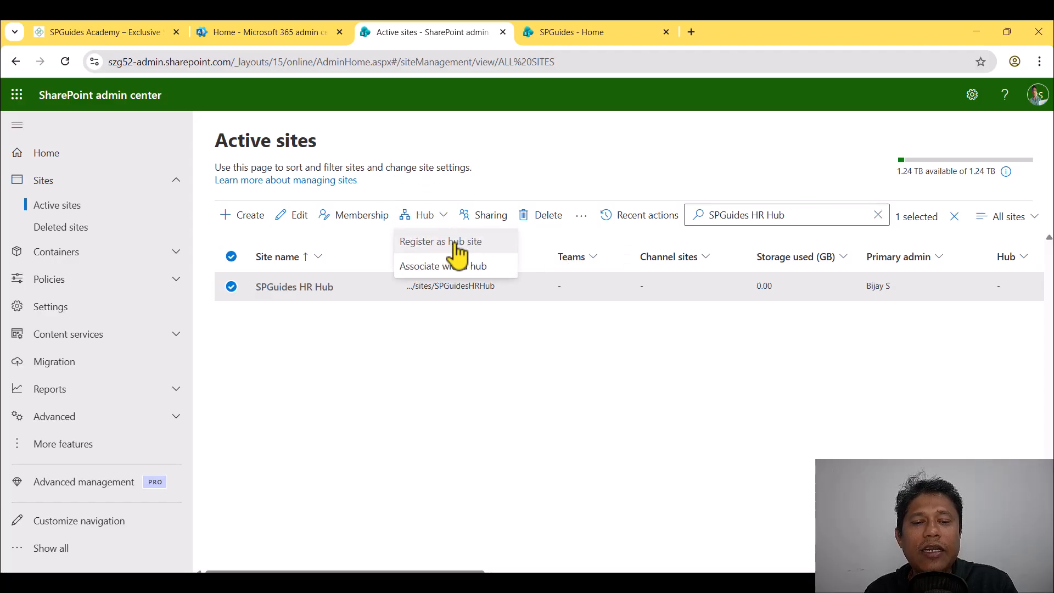
{"action": "left_click", "coordinate": [456, 245]}
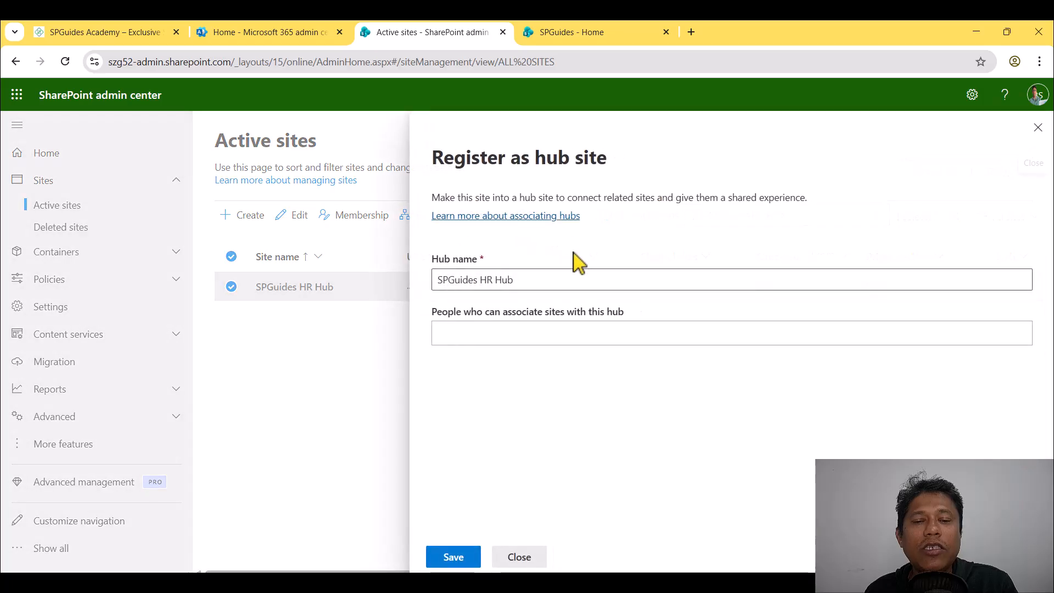
{"action": "left_click", "coordinate": [490, 337]}
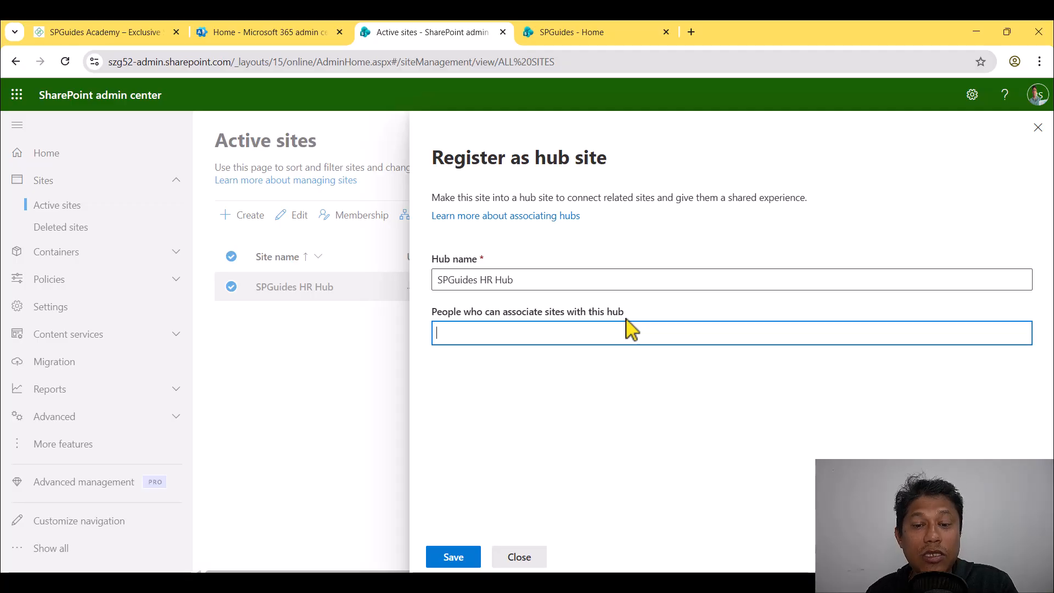
{"action": "type", "text": "bi"}
{"action": "left_click", "coordinate": [522, 368]}
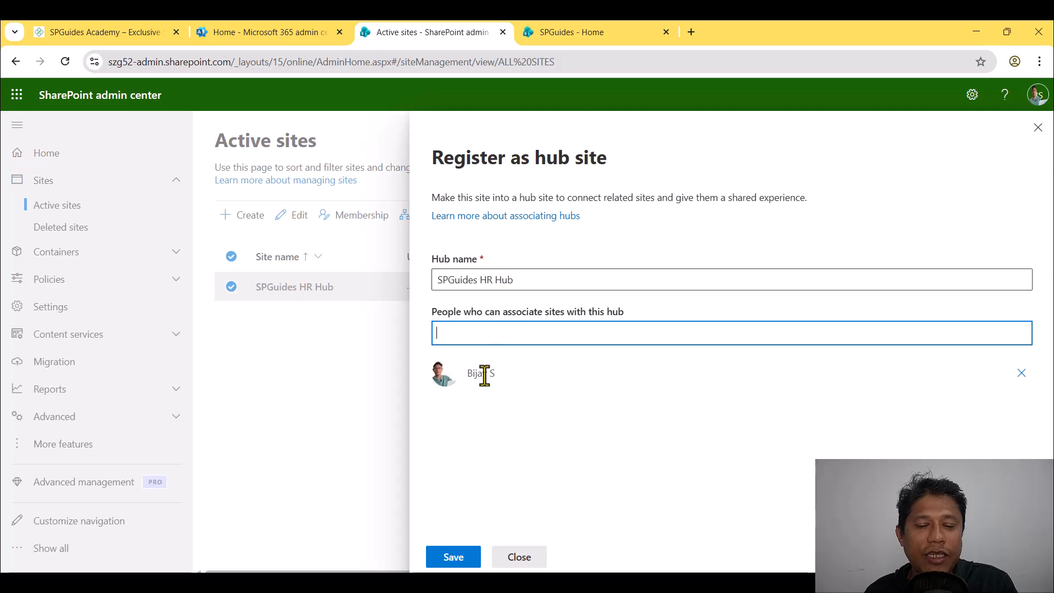
{"action": "left_click", "coordinate": [466, 549]}
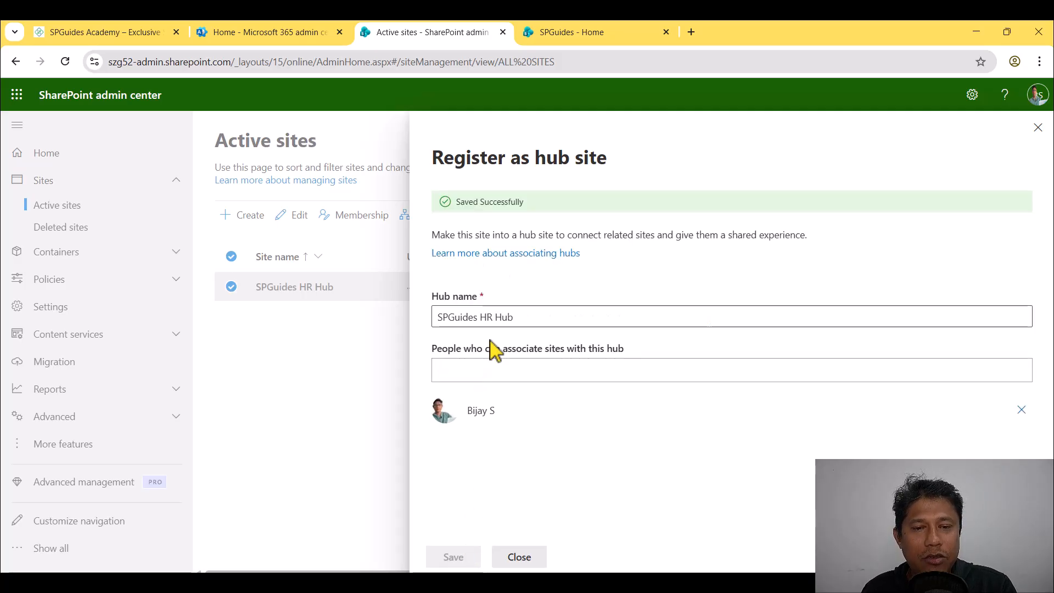
{"action": "left_click", "coordinate": [519, 557]}
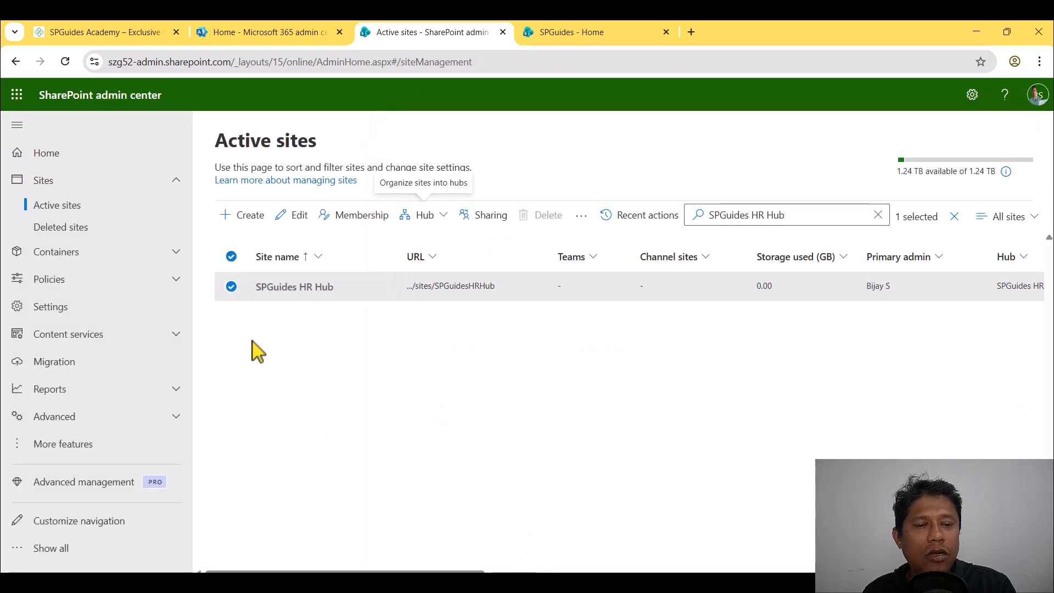
{"action": "left_click", "coordinate": [231, 286]}
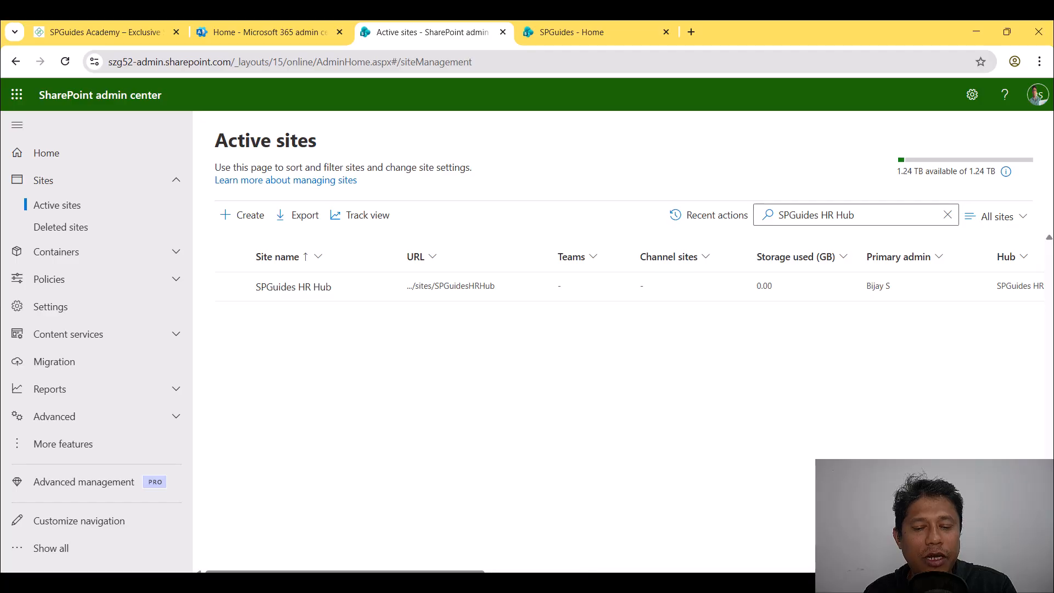
Copy the site name hr-germany from the Daily Data New.txt notes and search the active sites for it.
{"action": "left_click", "coordinate": [549, 583]}
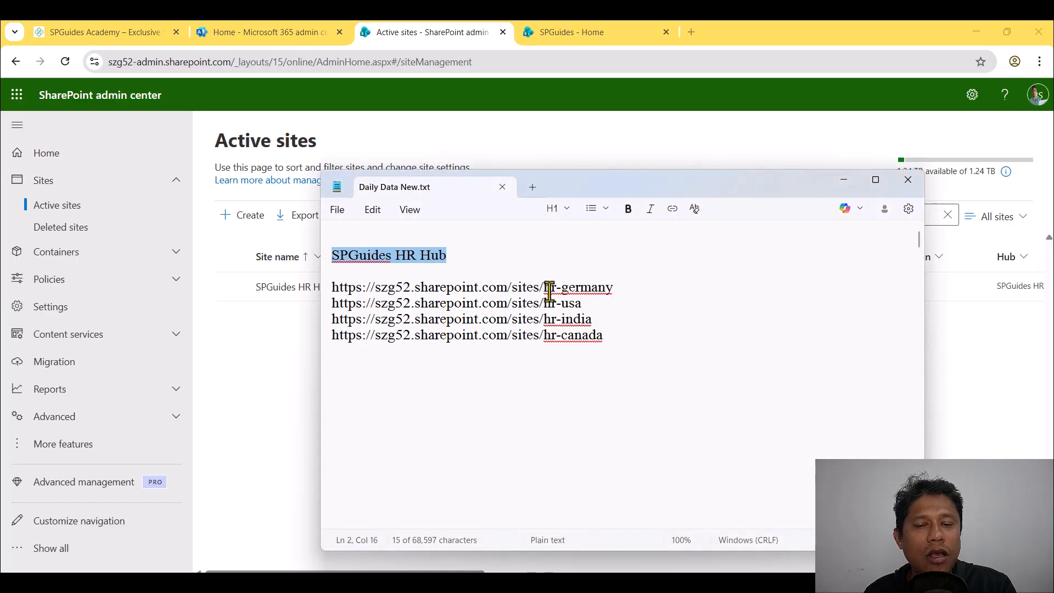
{"action": "left_click_drag", "start_coordinate": [545, 289], "coordinate": [612, 287]}
{"action": "key", "text": "ctrl+c"}
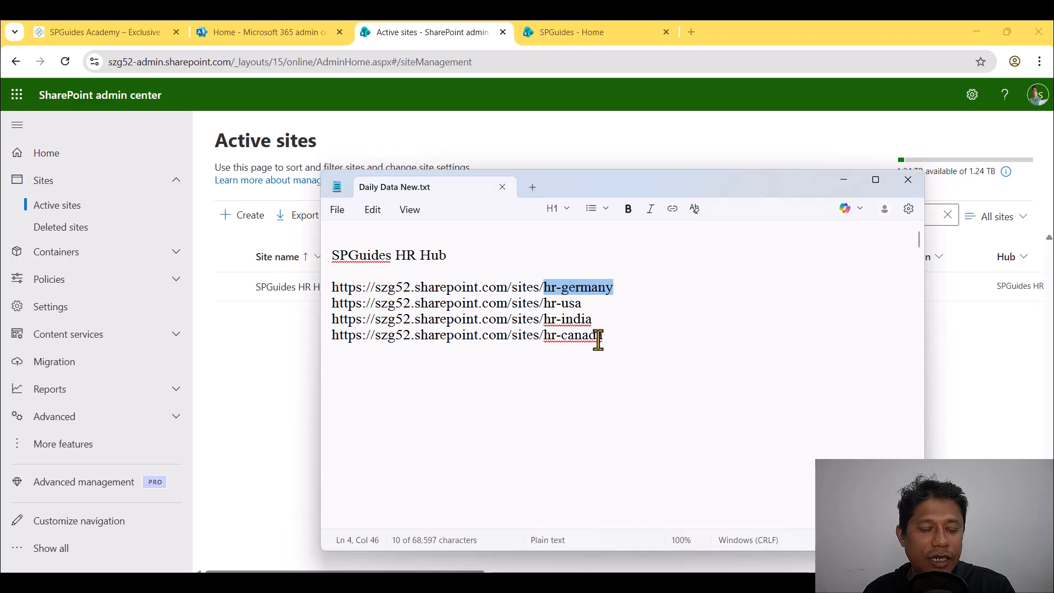
{"action": "left_click", "coordinate": [287, 354]}
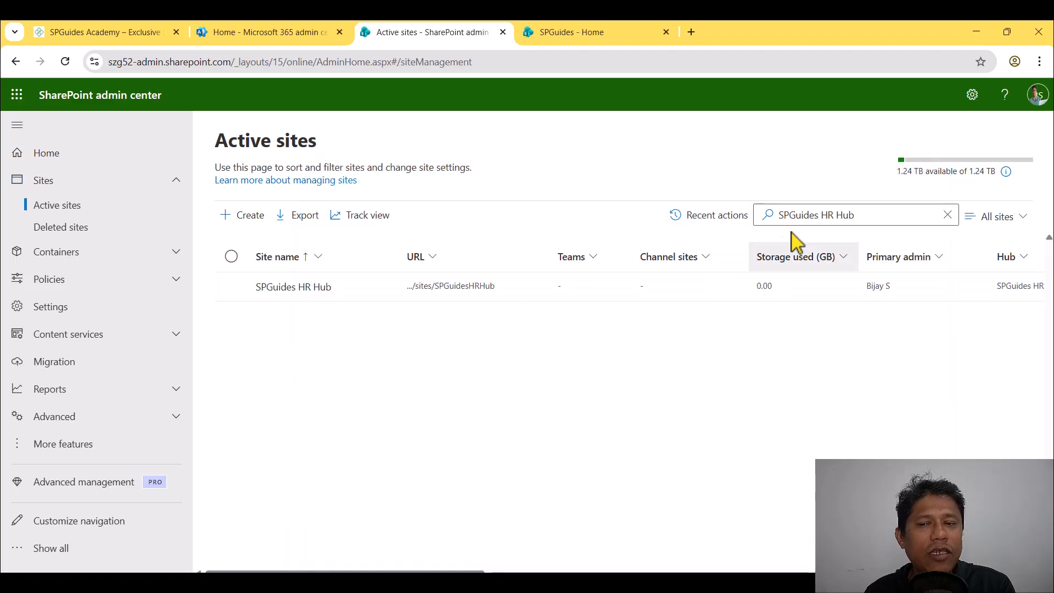
{"action": "triple_click", "coordinate": [828, 214]}
{"action": "key", "text": "ctrl+v"}
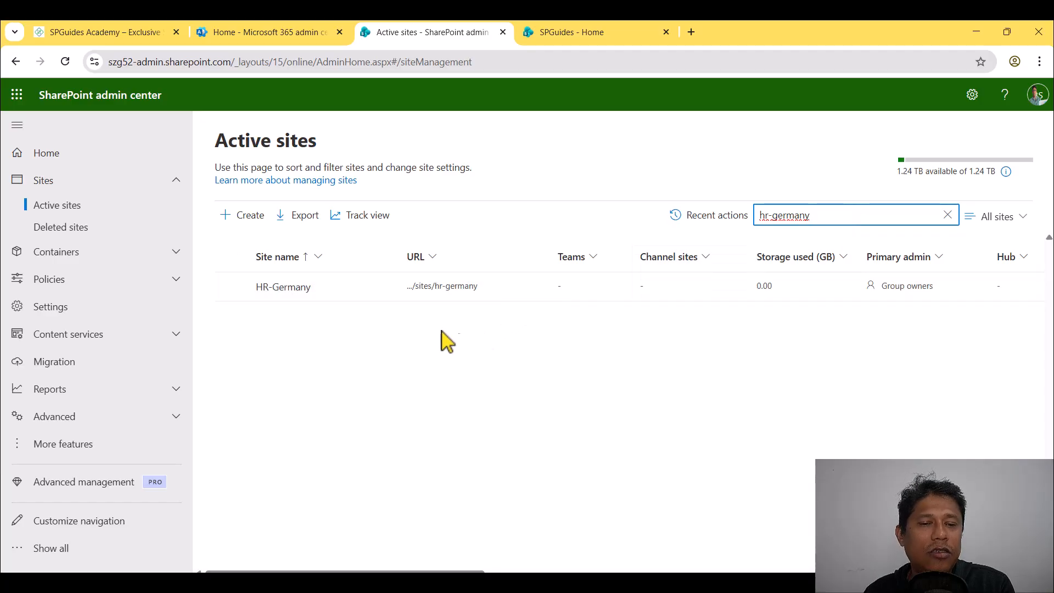
Reopen the active sites list and search for hr-germany again.
{"action": "left_click", "coordinate": [231, 287]}
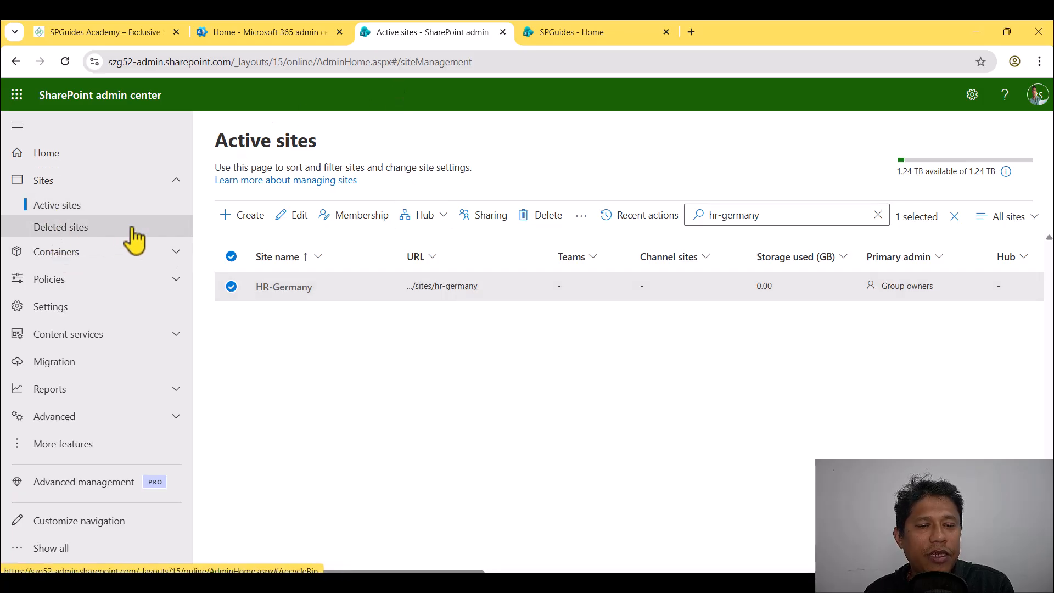
{"action": "left_click", "coordinate": [92, 229]}
{"action": "left_click", "coordinate": [84, 208]}
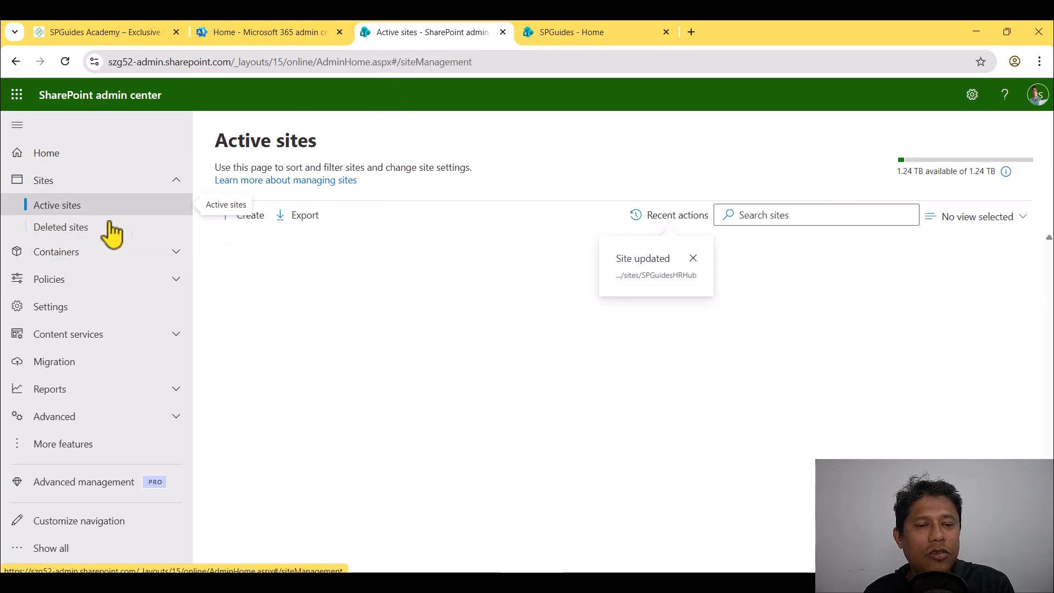
{"action": "left_click", "coordinate": [782, 214]}
{"action": "type", "text": "hr-germany"}
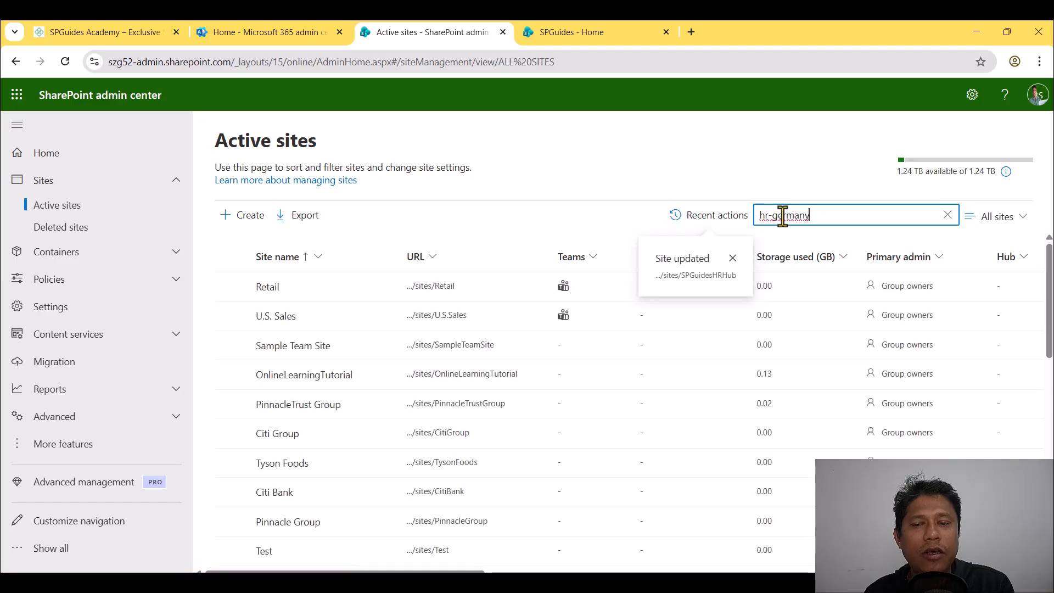
Associate the HR-Germany site with the SPGuides HR Hub and save the hub association.
{"action": "left_click", "coordinate": [231, 287]}
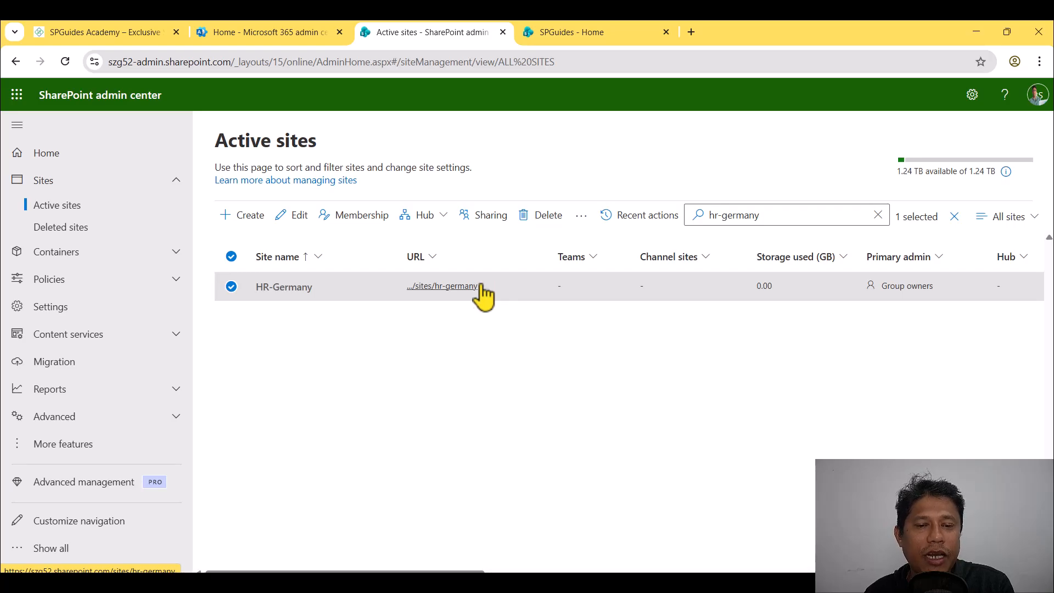
{"action": "left_click", "coordinate": [429, 216]}
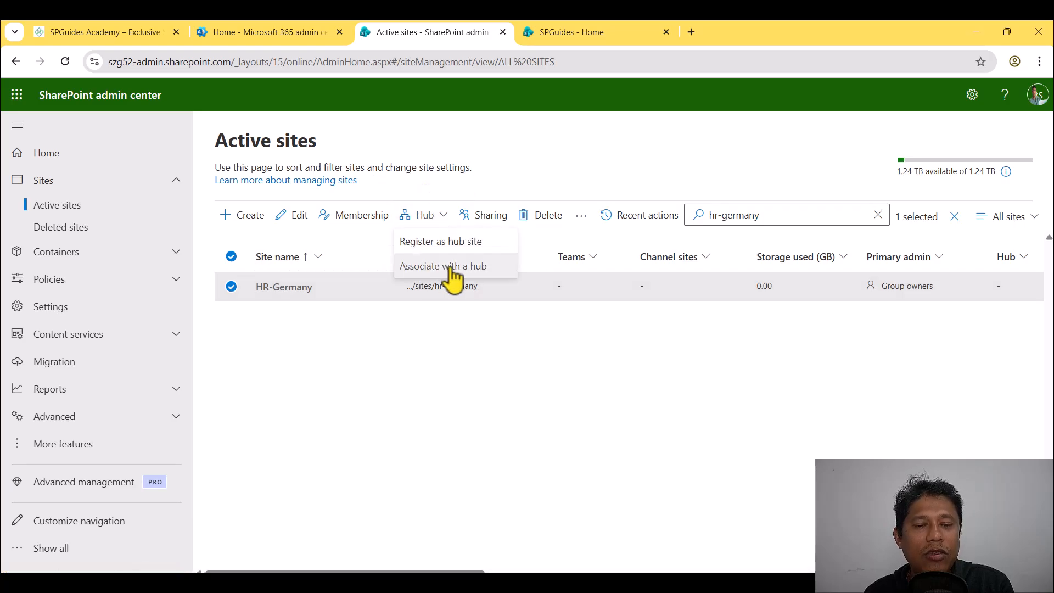
{"action": "left_click", "coordinate": [452, 268]}
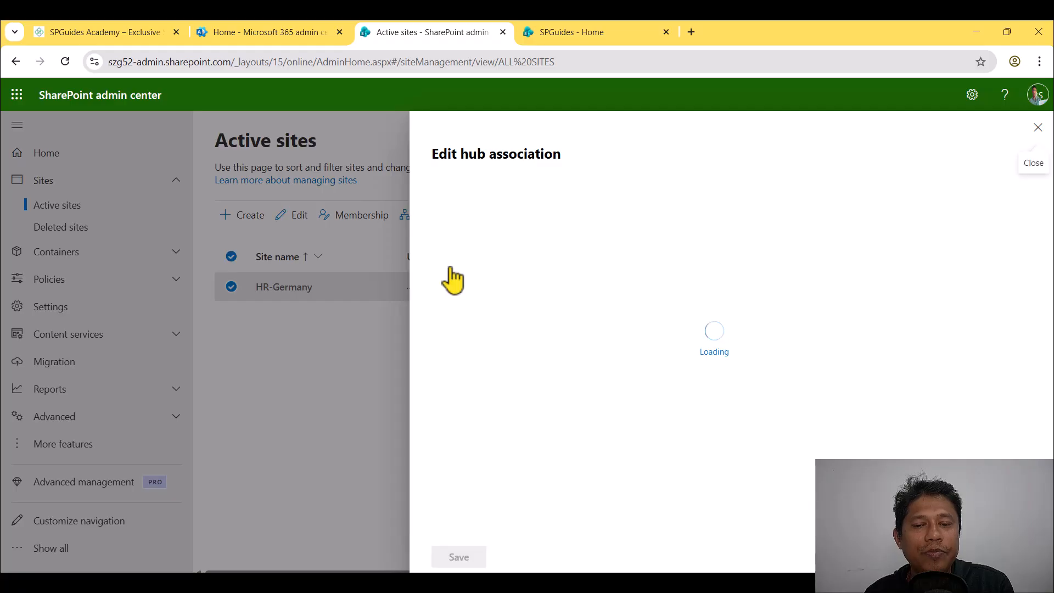
{"action": "left_click", "coordinate": [484, 283]}
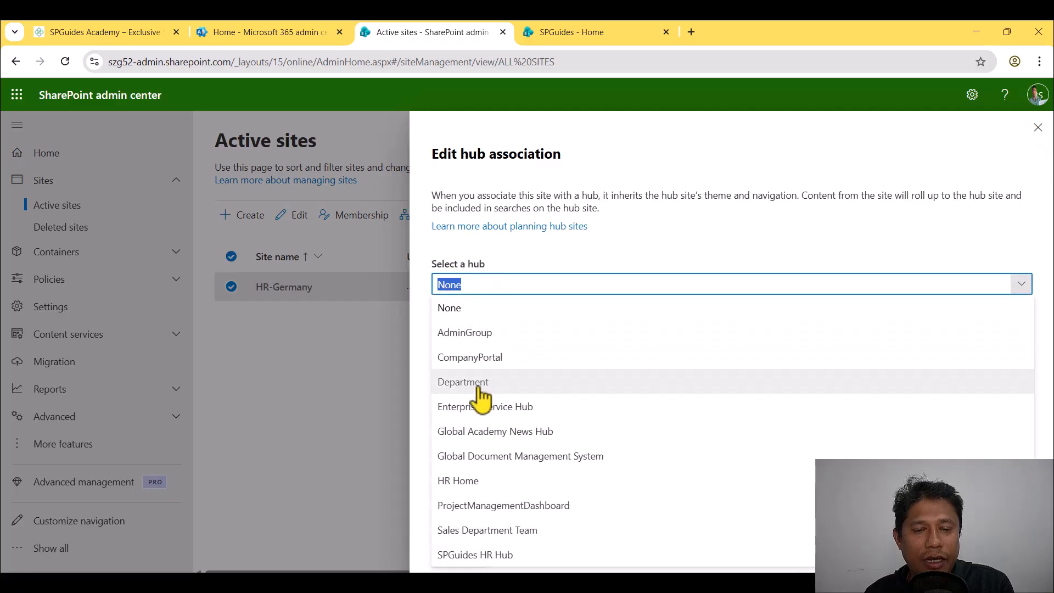
{"action": "left_click", "coordinate": [486, 555]}
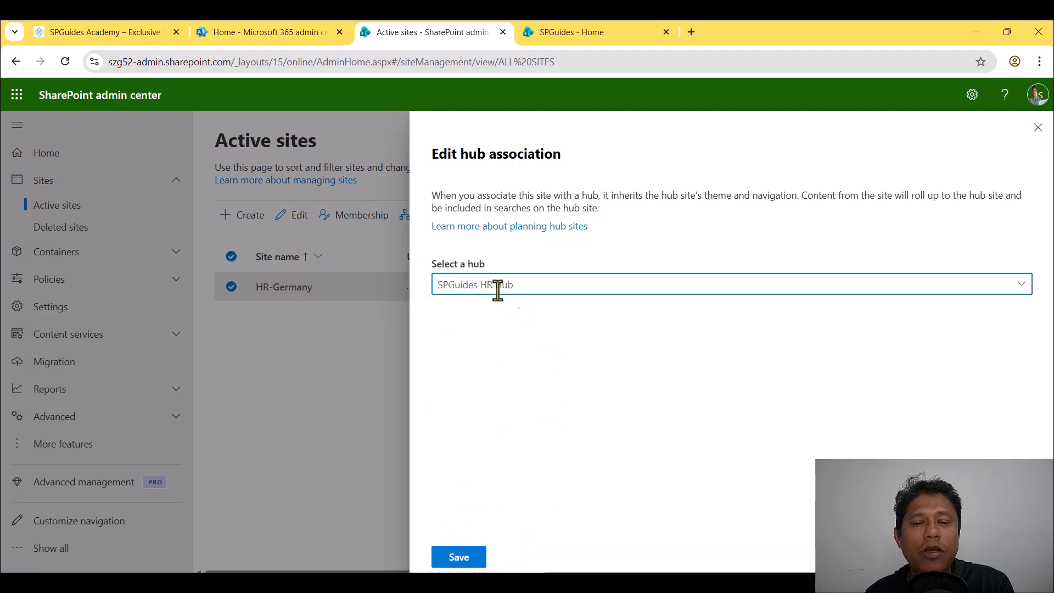
{"action": "left_click", "coordinate": [458, 556]}
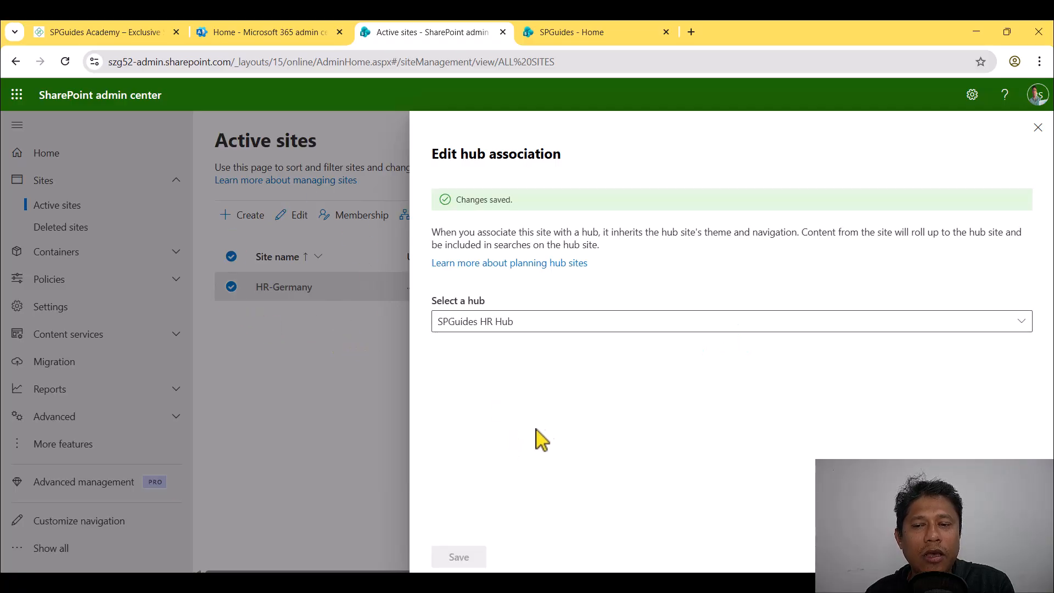
{"action": "left_click", "coordinate": [1039, 127]}
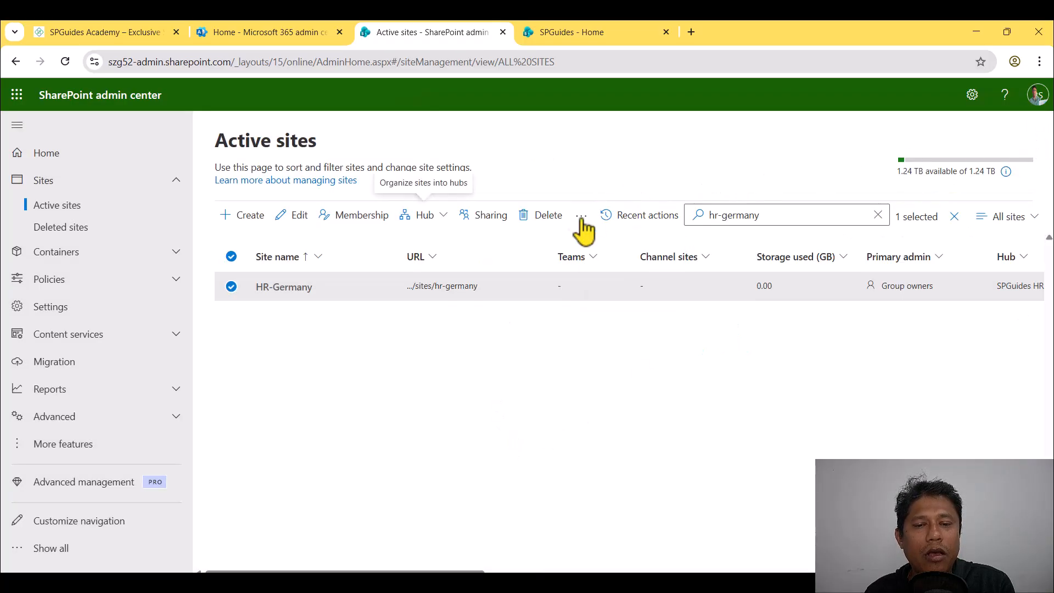
Look up the USA site's address in the Daily Data New.txt notes and search the active sites for hr-usa.
{"action": "key", "text": "alt+Tab"}
{"action": "left_click_drag", "start_coordinate": [595, 306], "coordinate": [333, 307]}
{"action": "left_click", "coordinate": [613, 322]}
{"action": "left_click_drag", "start_coordinate": [589, 309], "coordinate": [557, 311]}
{"action": "left_click", "coordinate": [256, 407]}
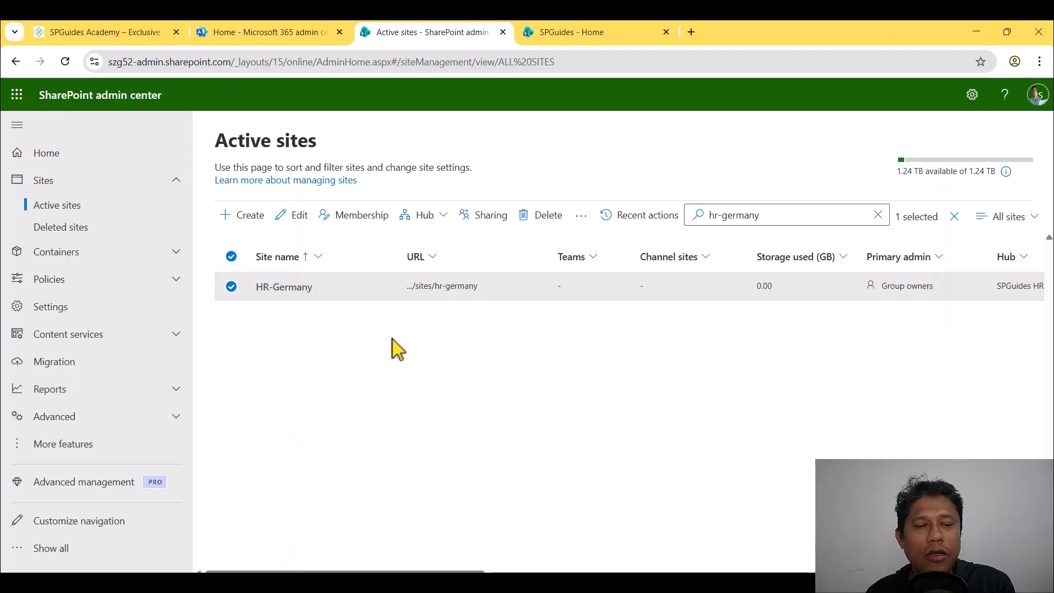
{"action": "left_click_drag", "start_coordinate": [813, 219], "coordinate": [662, 233]}
{"action": "type", "text": "hr-usa"}
{"action": "key", "text": "Return"}
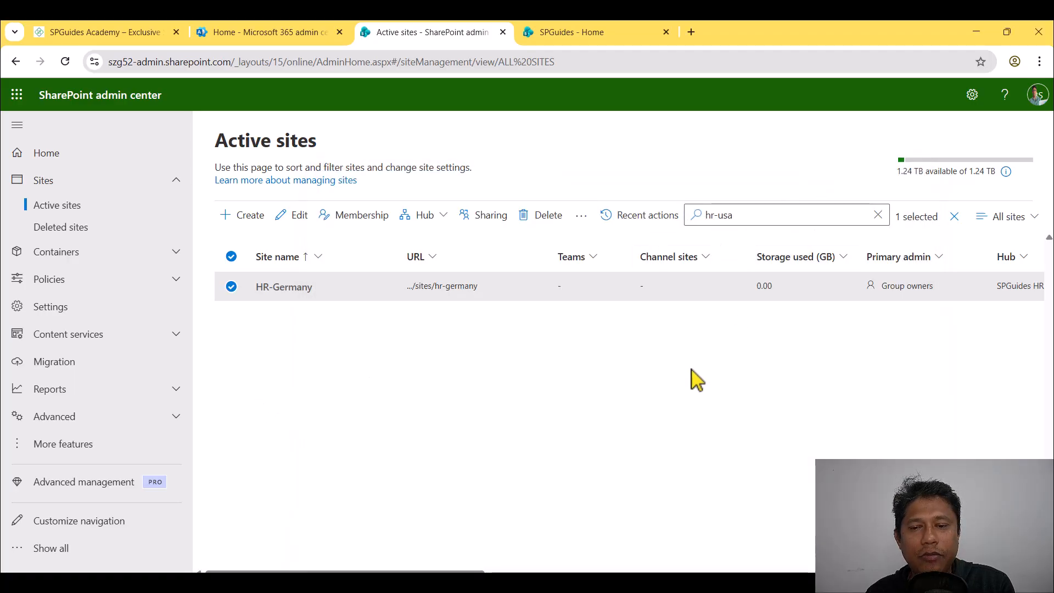
Associate the HR-USA site with the SPGuides HR Hub and save the hub association.
{"action": "left_click", "coordinate": [300, 287]}
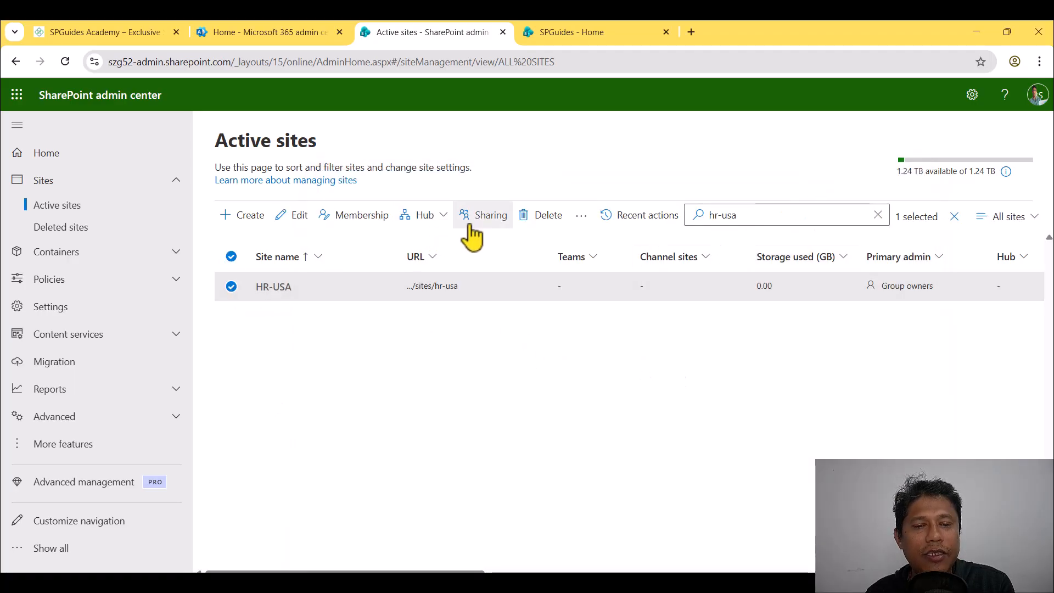
{"action": "left_click", "coordinate": [437, 216]}
{"action": "left_click", "coordinate": [446, 268]}
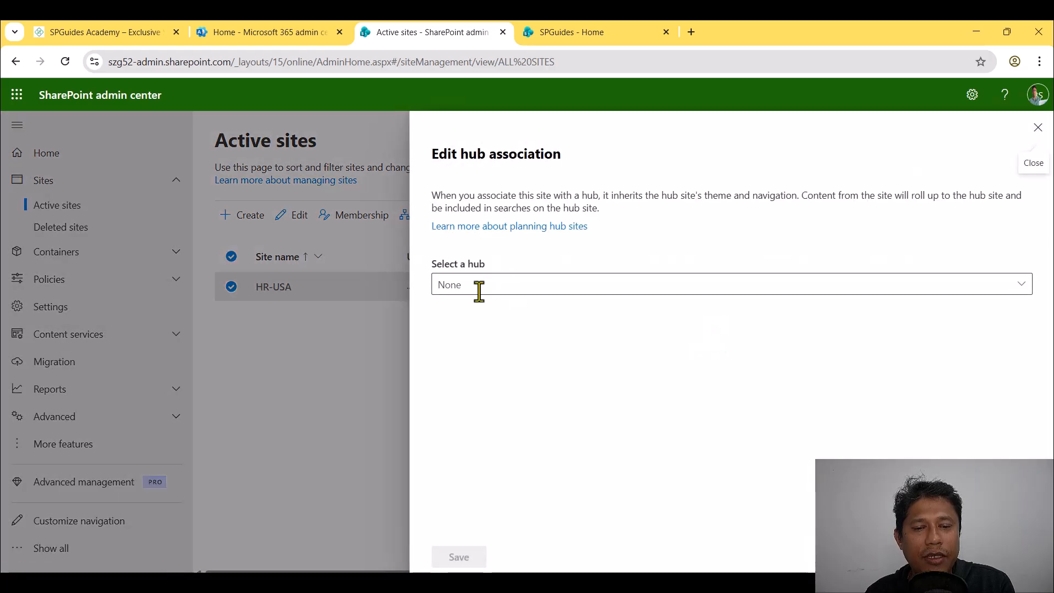
{"action": "left_click", "coordinate": [479, 285]}
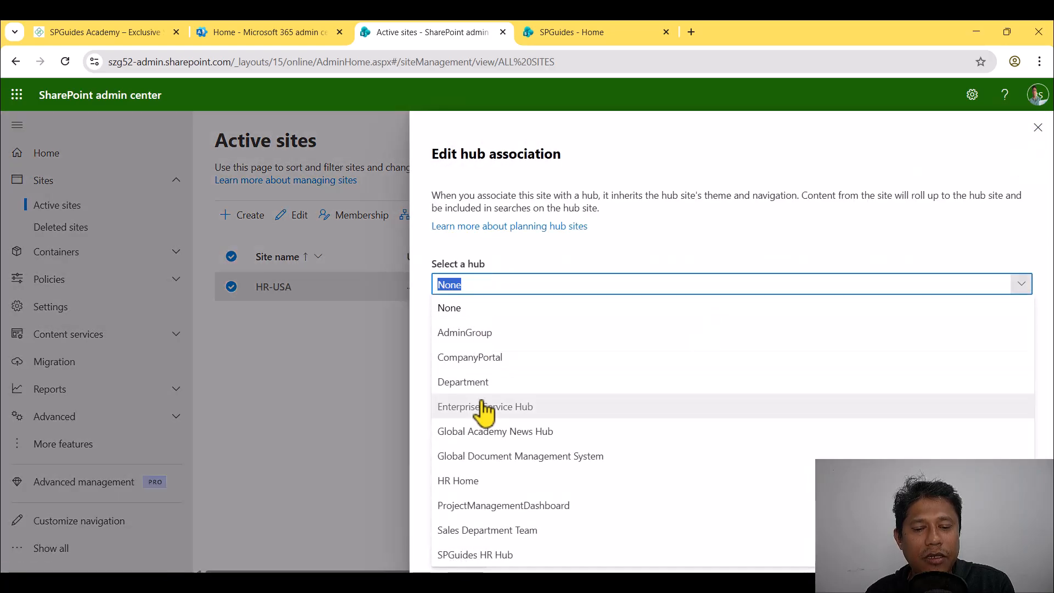
{"action": "left_click", "coordinate": [500, 553]}
{"action": "left_click", "coordinate": [470, 558]}
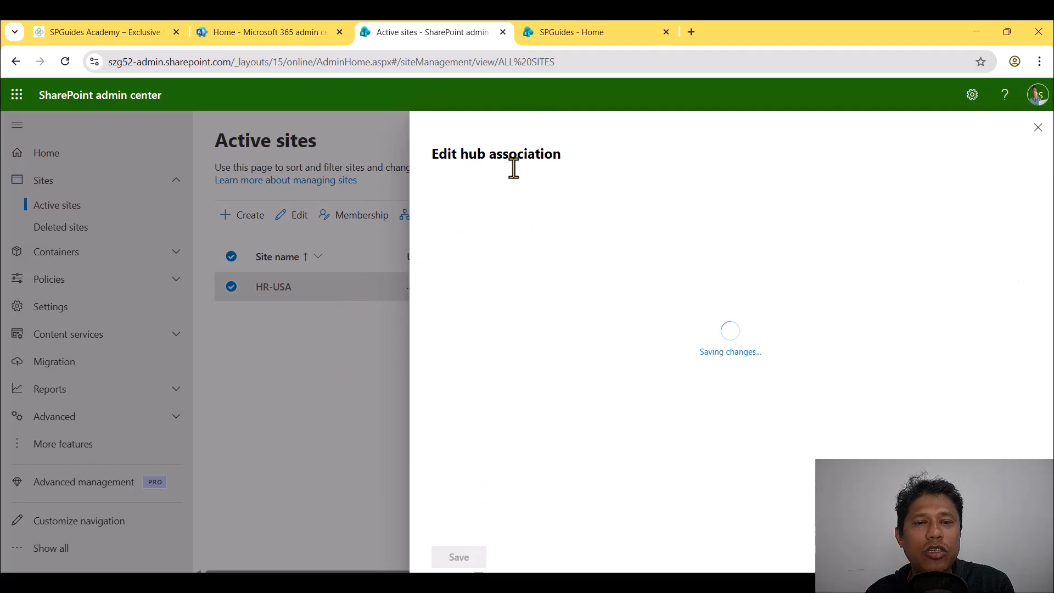
Copy the hr-india site URL from the Daily Data New.txt notes and open it in a new browser tab.
{"action": "key", "text": "alt+Tab"}
{"action": "left_click_drag", "start_coordinate": [593, 320], "coordinate": [330, 324]}
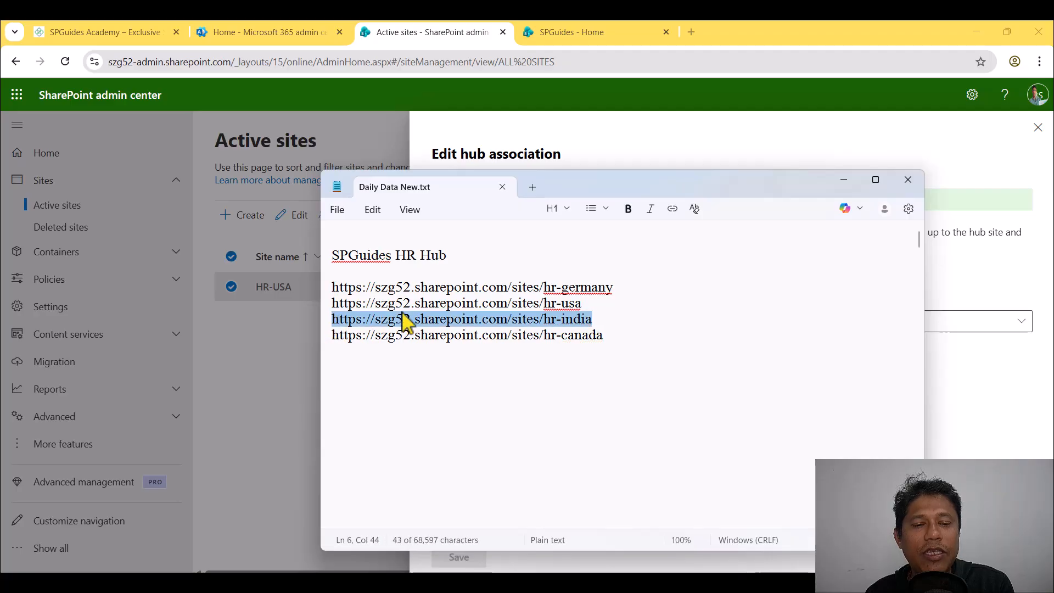
{"action": "key", "text": "ctrl+c"}
{"action": "key", "text": "alt+Tab"}
{"action": "left_click", "coordinate": [693, 34]}
{"action": "key", "text": "ctrl+v"}
{"action": "key", "text": "Return"}
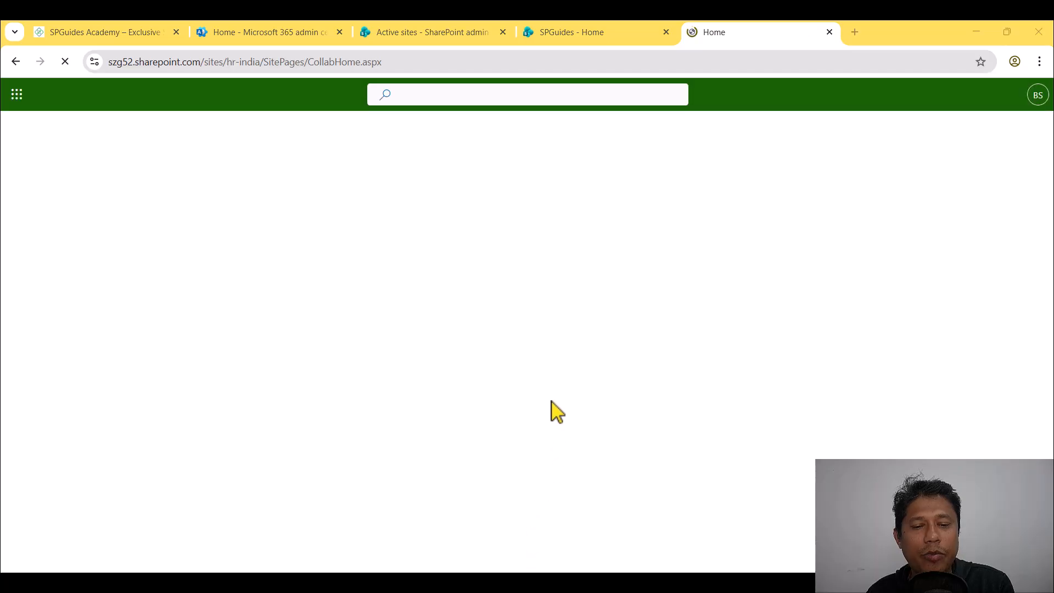
Copy the hr-canada site URL from the Daily Data New.txt notes and open it in another new browser tab.
{"action": "key", "text": "alt+Tab"}
{"action": "left_click_drag", "start_coordinate": [604, 336], "coordinate": [324, 337]}
{"action": "key", "text": "ctrl+c"}
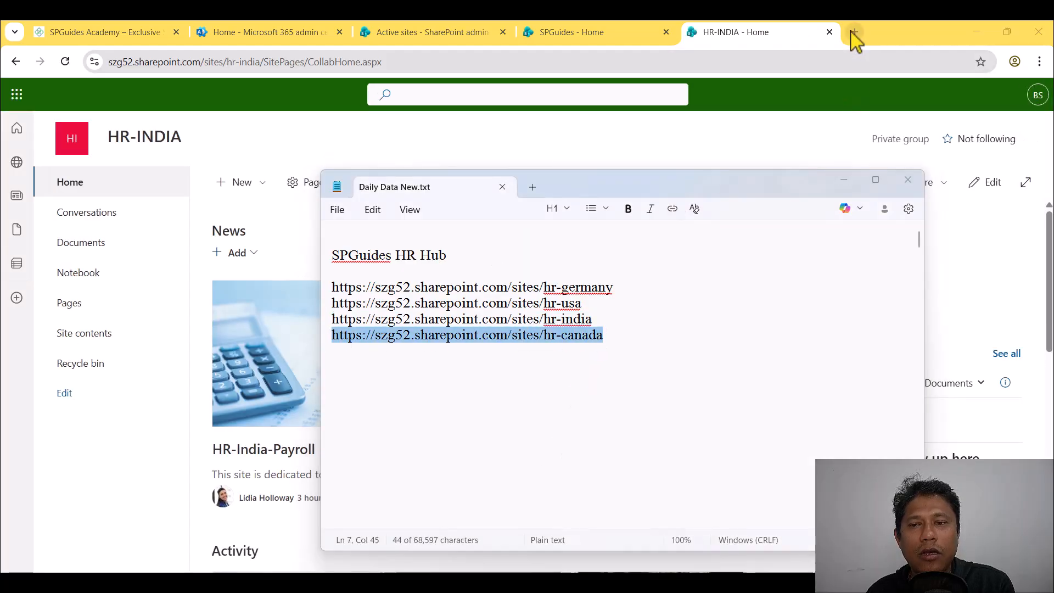
{"action": "left_click", "coordinate": [855, 33]}
{"action": "key", "text": "ctrl+v"}
{"action": "key", "text": "Return"}
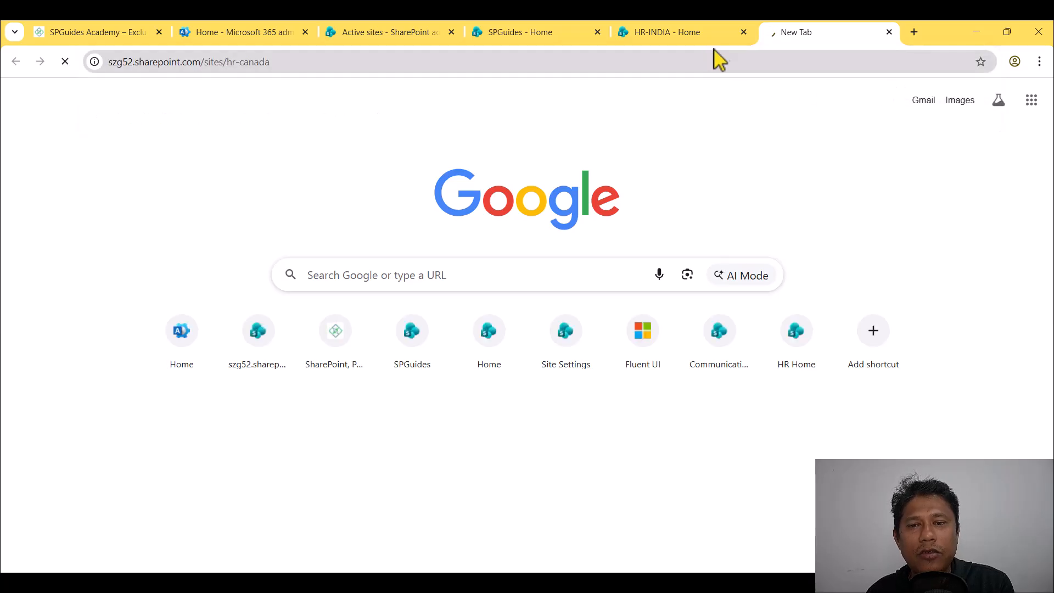
Set the hub site association of the HR-INDIA site to SPGuides HR Hub in its site information and save it.
{"action": "left_click", "coordinate": [696, 34]}
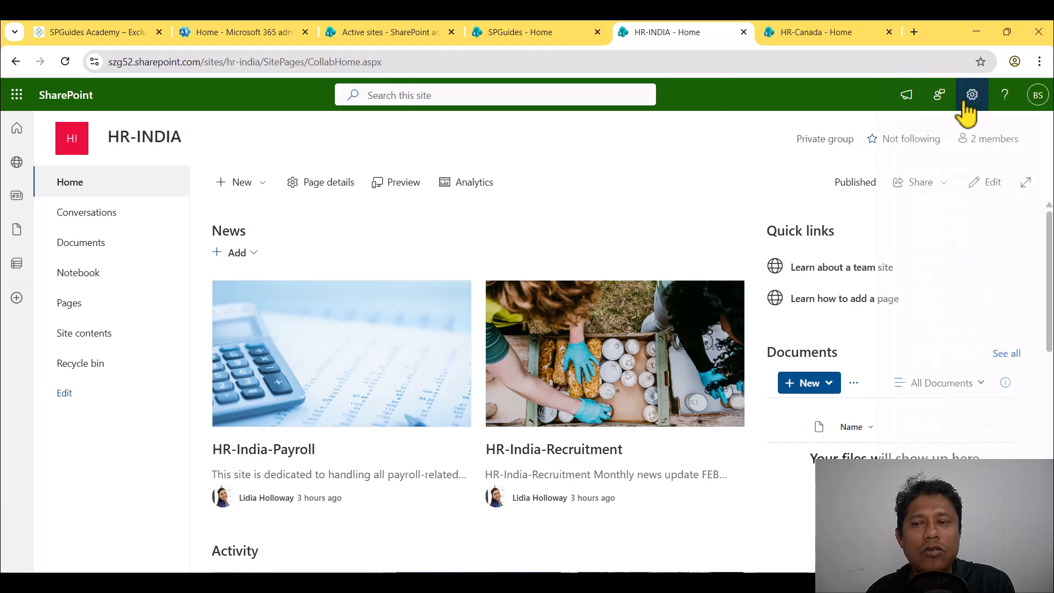
{"action": "left_click", "coordinate": [971, 98]}
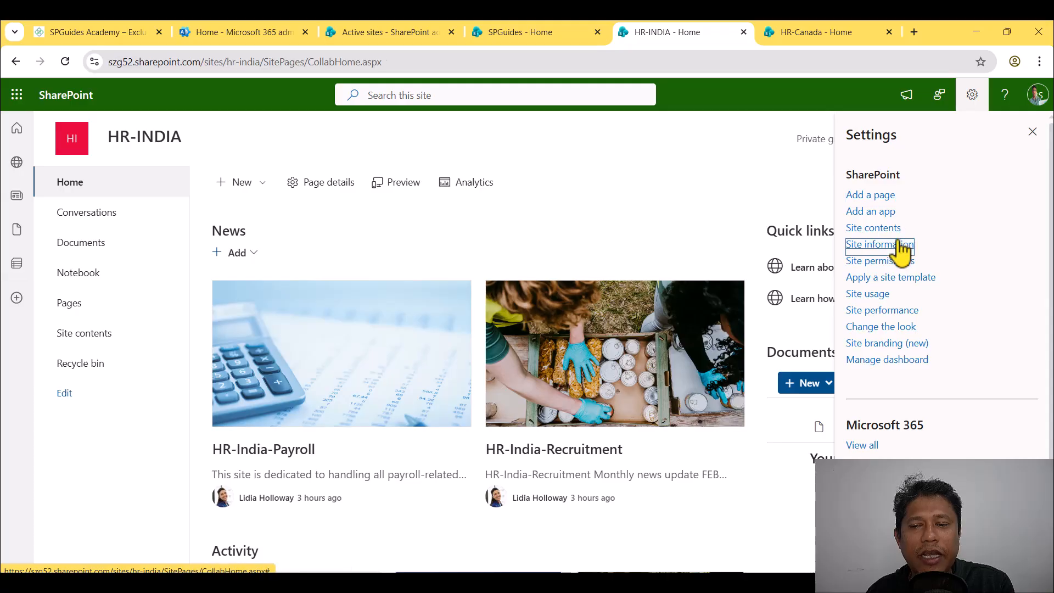
{"action": "left_click", "coordinate": [901, 245]}
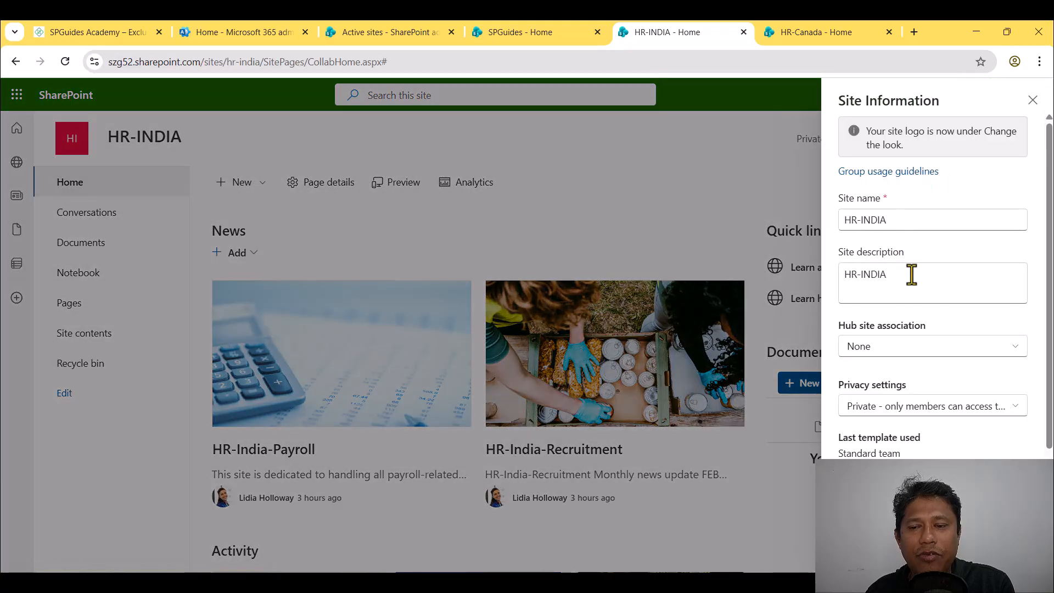
{"action": "scroll", "coordinate": [916, 291], "scroll_direction": "down", "scroll_amount": 1}
{"action": "left_click", "coordinate": [912, 312]}
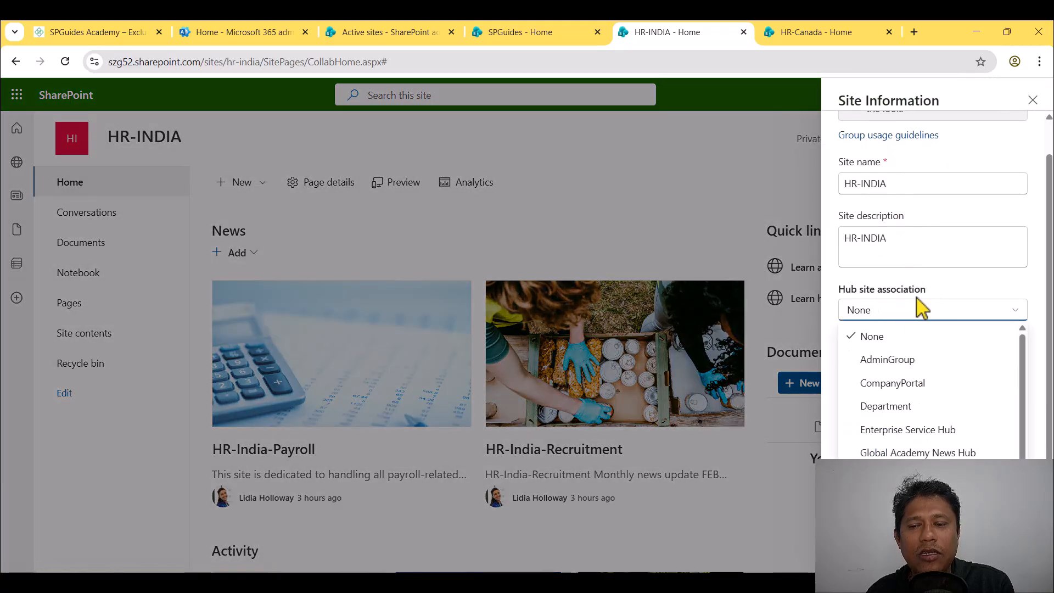
{"action": "scroll", "coordinate": [931, 431], "scroll_direction": "down", "scroll_amount": 1}
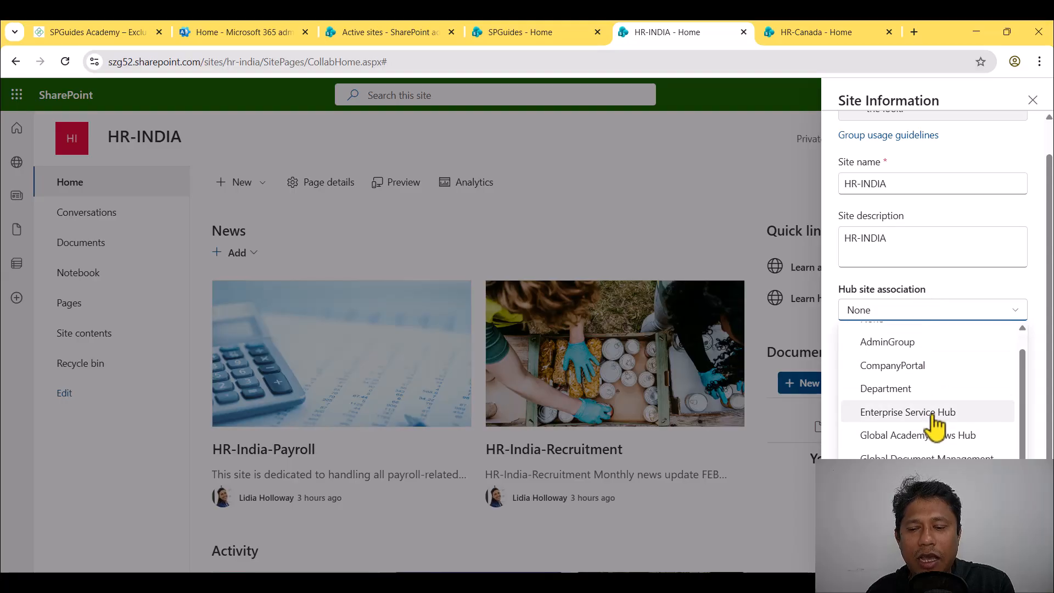
{"action": "left_click", "coordinate": [900, 550]}
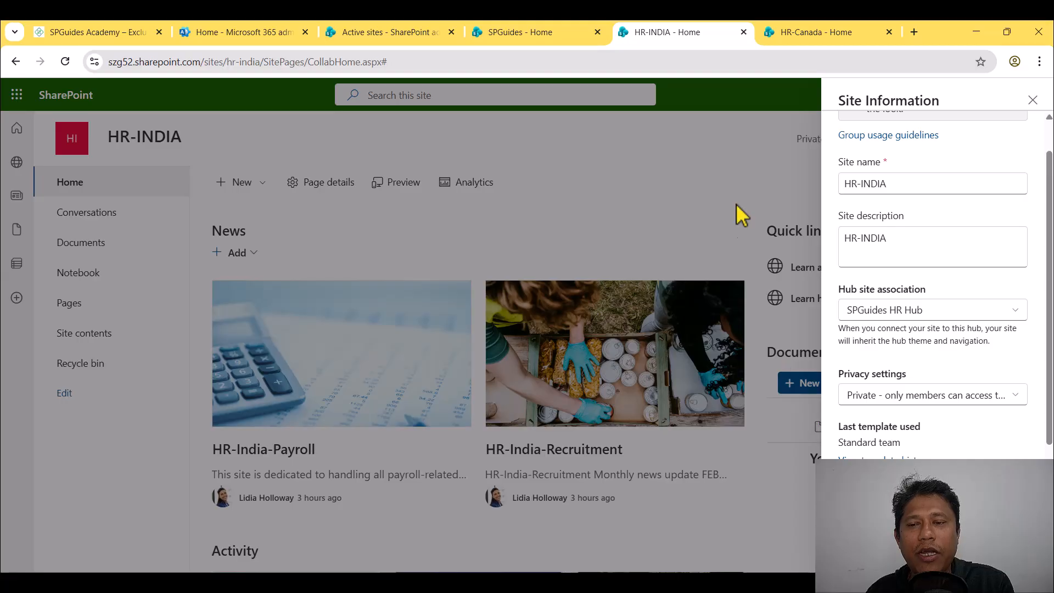
Associate the HR-Canada site with SPGuides HR Hub through its site information and save the change.
{"action": "left_click", "coordinate": [807, 33]}
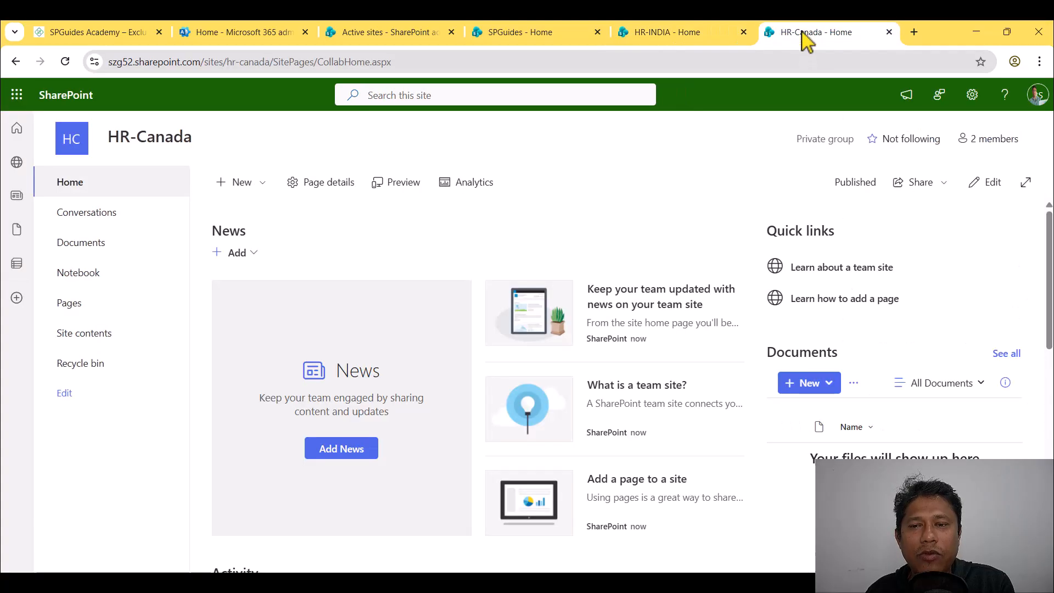
{"action": "left_click", "coordinate": [973, 96]}
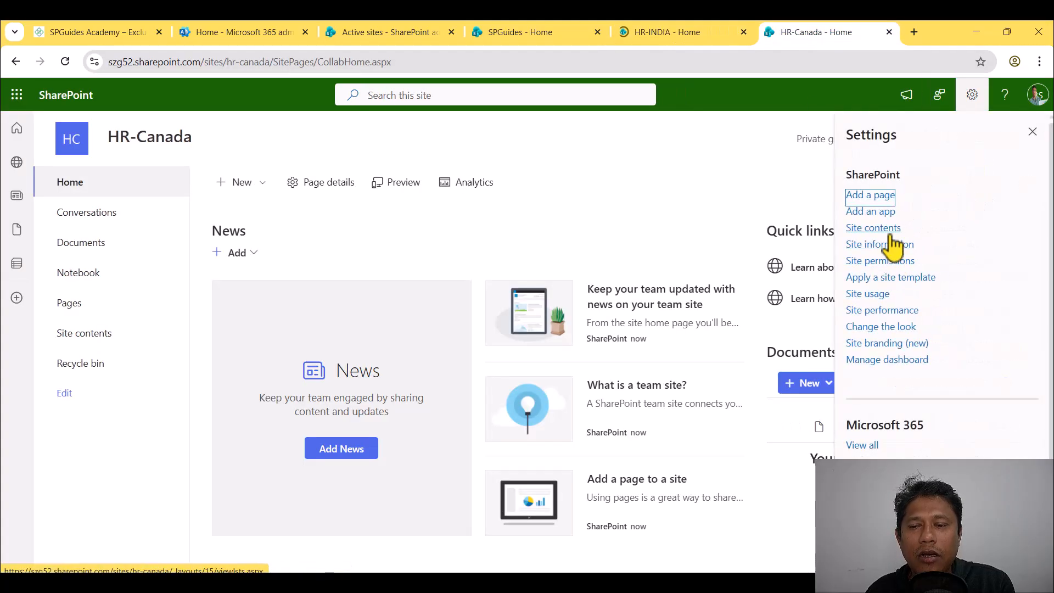
{"action": "left_click", "coordinate": [878, 245]}
{"action": "scroll", "coordinate": [923, 368], "scroll_direction": "down", "scroll_amount": 1}
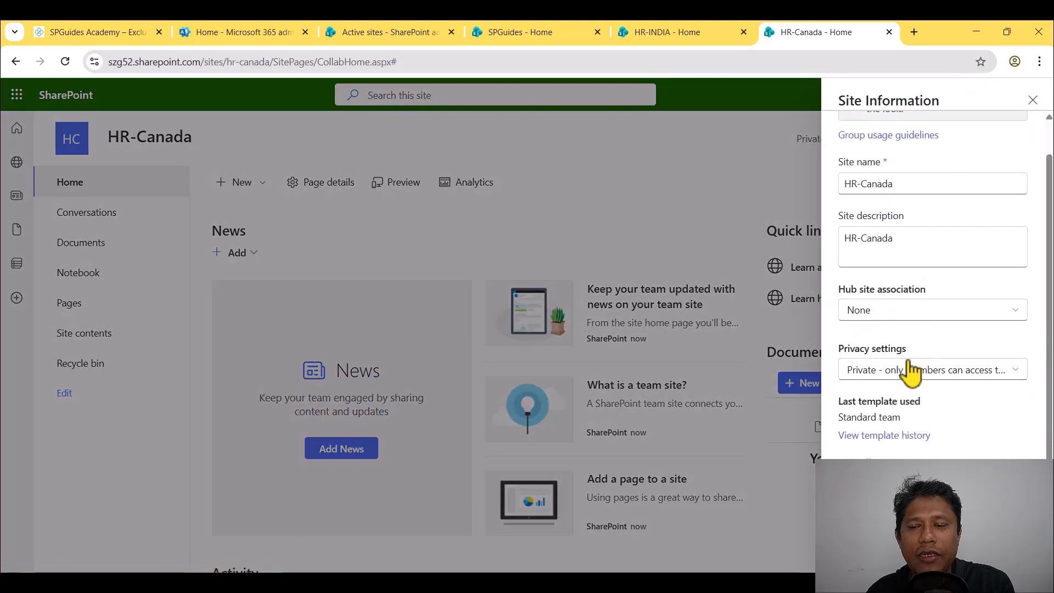
{"action": "scroll", "coordinate": [900, 307], "scroll_direction": "up", "scroll_amount": 1}
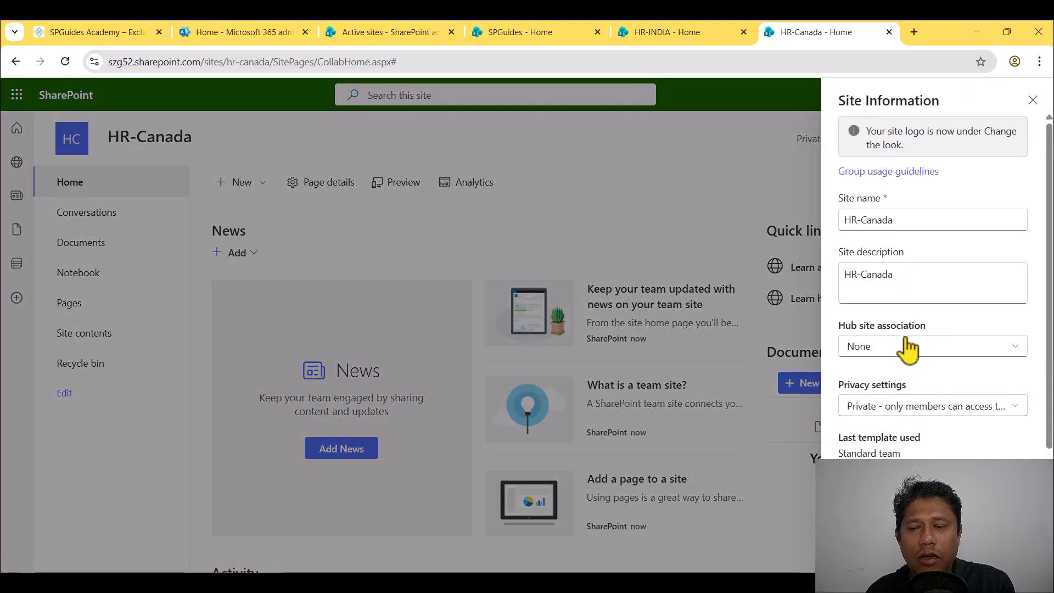
{"action": "left_click", "coordinate": [907, 345]}
{"action": "scroll", "coordinate": [908, 440], "scroll_direction": "down", "scroll_amount": 1}
{"action": "left_click", "coordinate": [850, 436]}
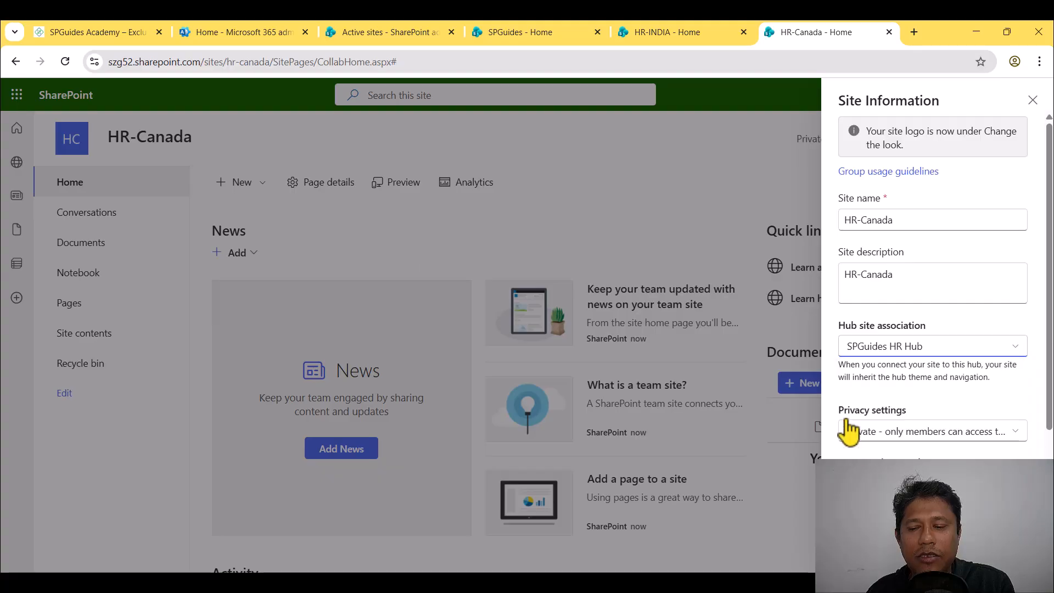
{"action": "left_click", "coordinate": [1033, 101]}
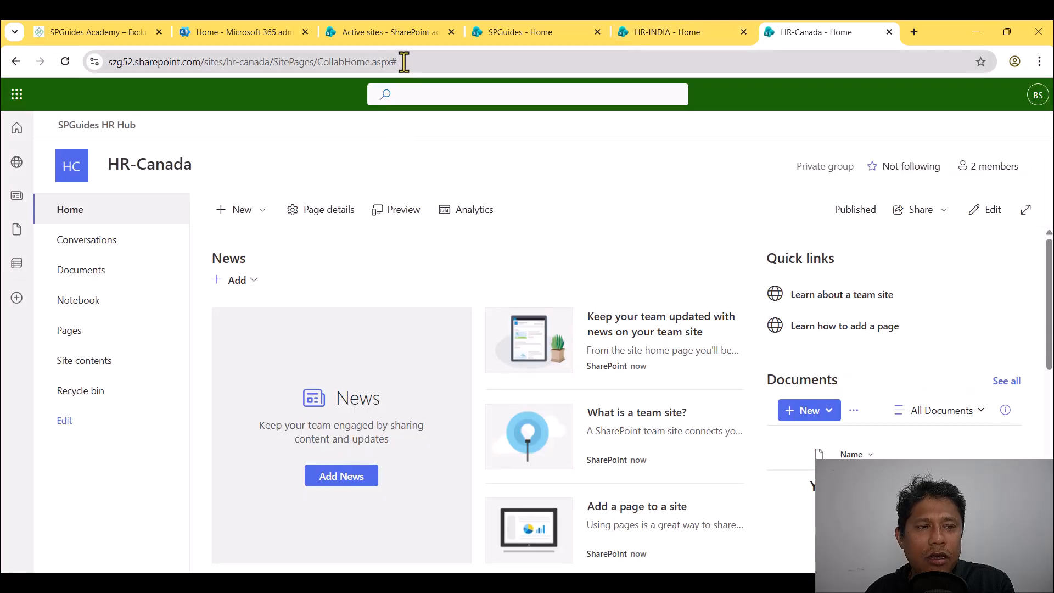
Open the SPGuides HR Hub site in a new browser tab and dismiss its site design prompt and next steps pane.
{"action": "middle_click", "coordinate": [117, 126]}
{"action": "left_click", "coordinate": [857, 32]}
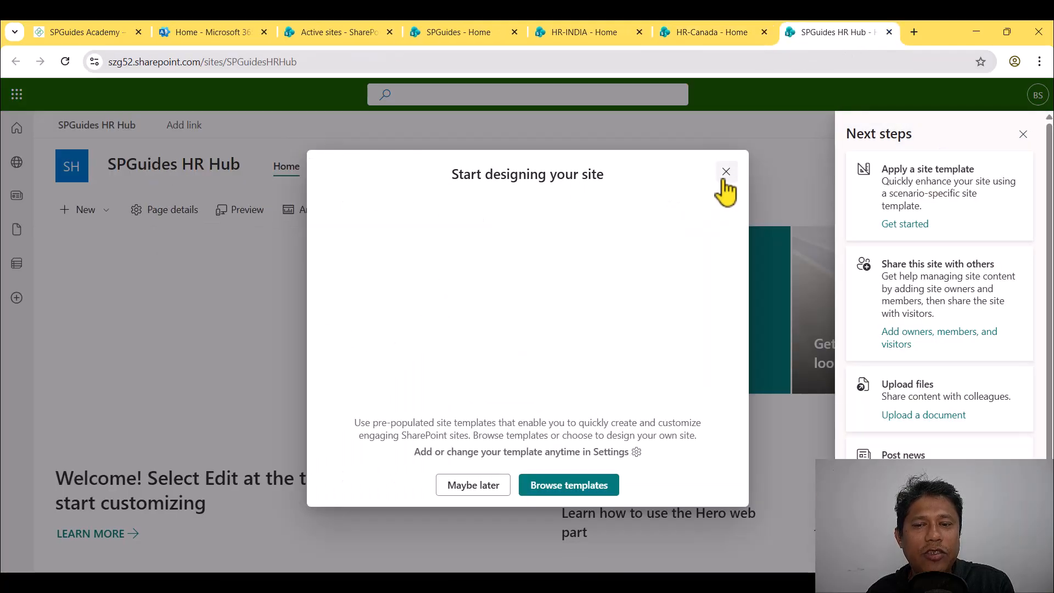
{"action": "left_click", "coordinate": [726, 172]}
{"action": "left_click", "coordinate": [1024, 134]}
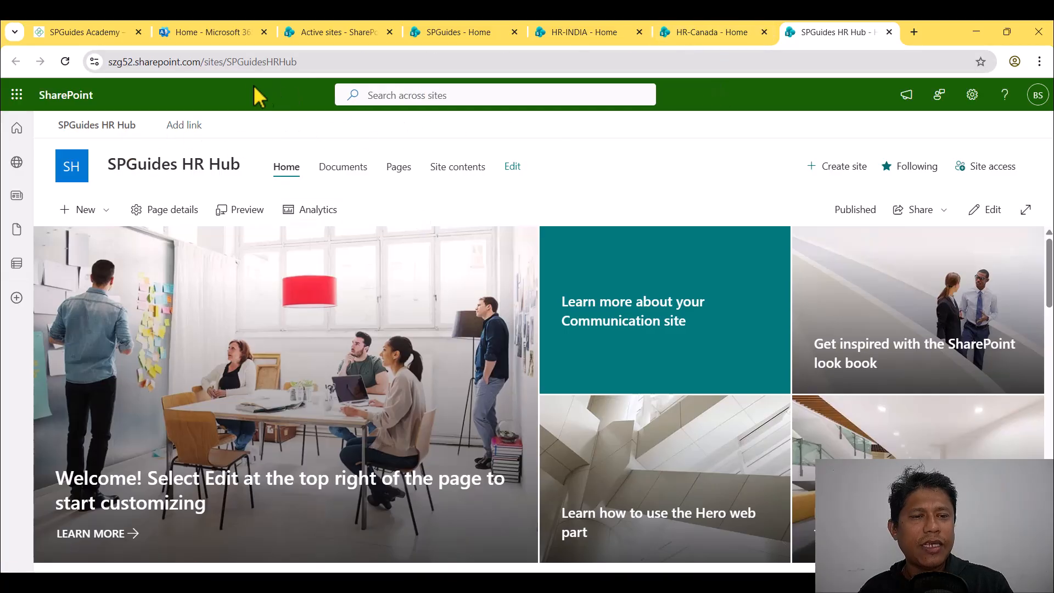
{"action": "left_click", "coordinate": [185, 126]}
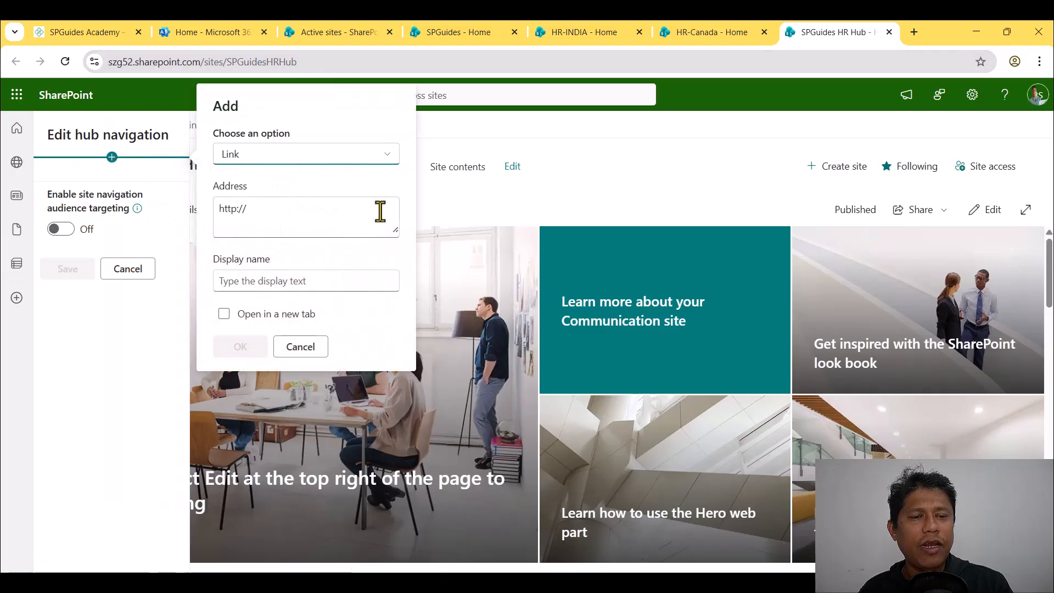
{"action": "left_click", "coordinate": [530, 582]}
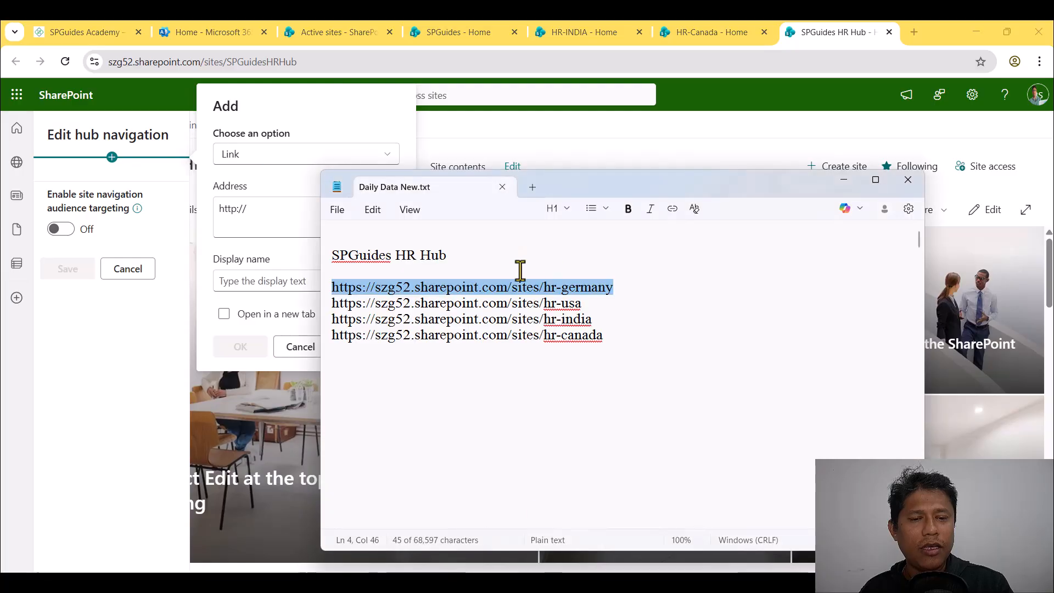
{"action": "left_click", "coordinate": [256, 207]}
{"action": "key", "text": "ctrl+a"}
{"action": "left_click", "coordinate": [272, 210]}
{"action": "type", "text": "https://szg52.sharepoint.com/sites/hr-germany"}
Give the new link the display name HR-Germany, add it and save the hub navigation.
{"action": "left_click", "coordinate": [285, 288]}
{"action": "left_click_drag", "start_coordinate": [373, 216], "coordinate": [283, 263]}
{"action": "key", "text": "ctrl+c"}
{"action": "left_click", "coordinate": [275, 282]}
{"action": "key", "text": "ctrl+v"}
{"action": "left_click_drag", "start_coordinate": [224, 283], "coordinate": [216, 285]}
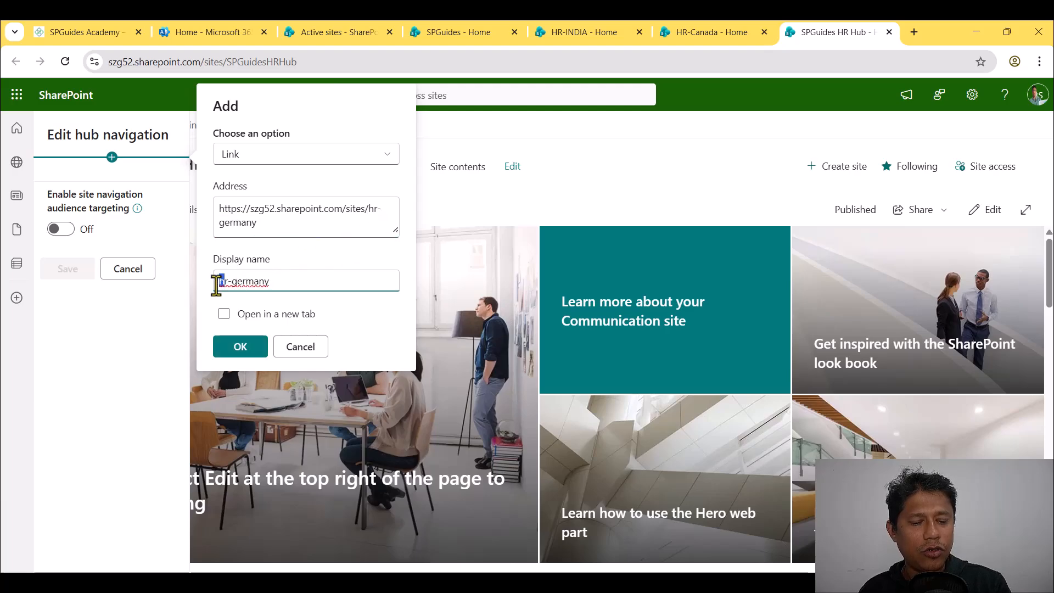
{"action": "type", "text": "HR-"}
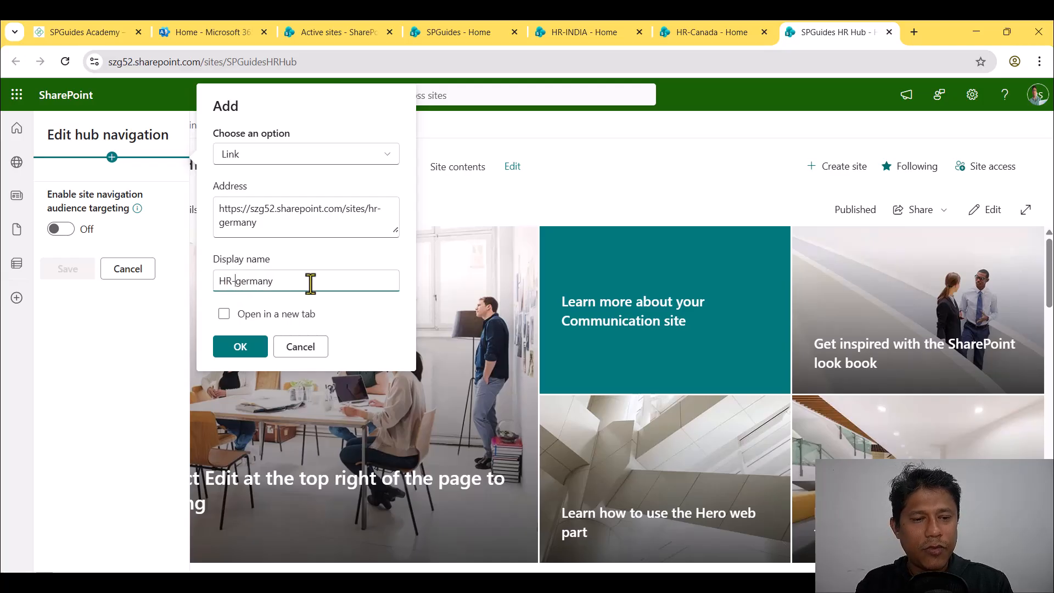
{"action": "type", "text": "G"}
{"action": "left_click", "coordinate": [230, 346]}
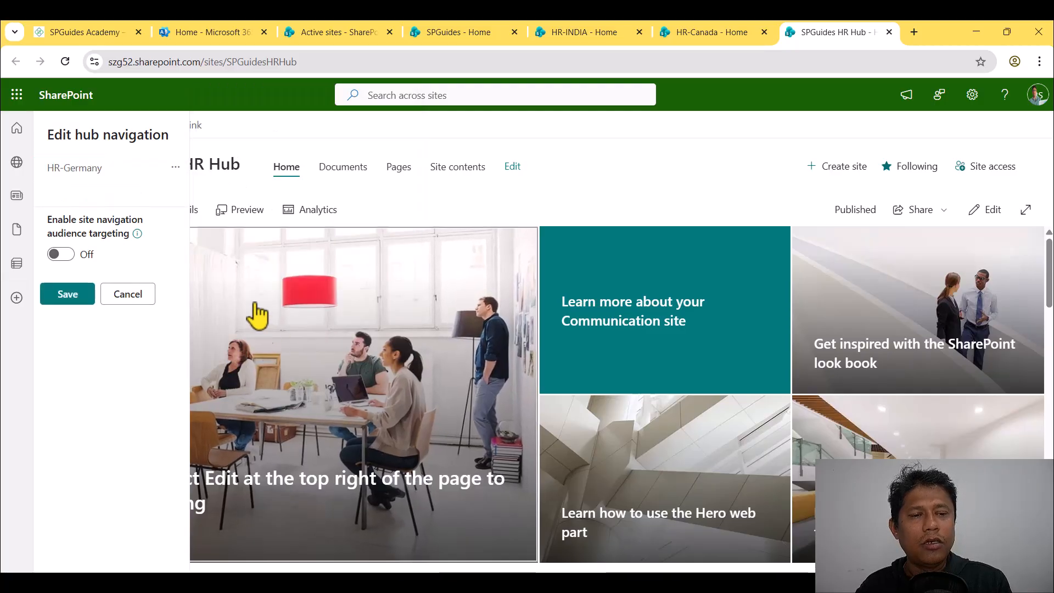
{"action": "left_click", "coordinate": [70, 296]}
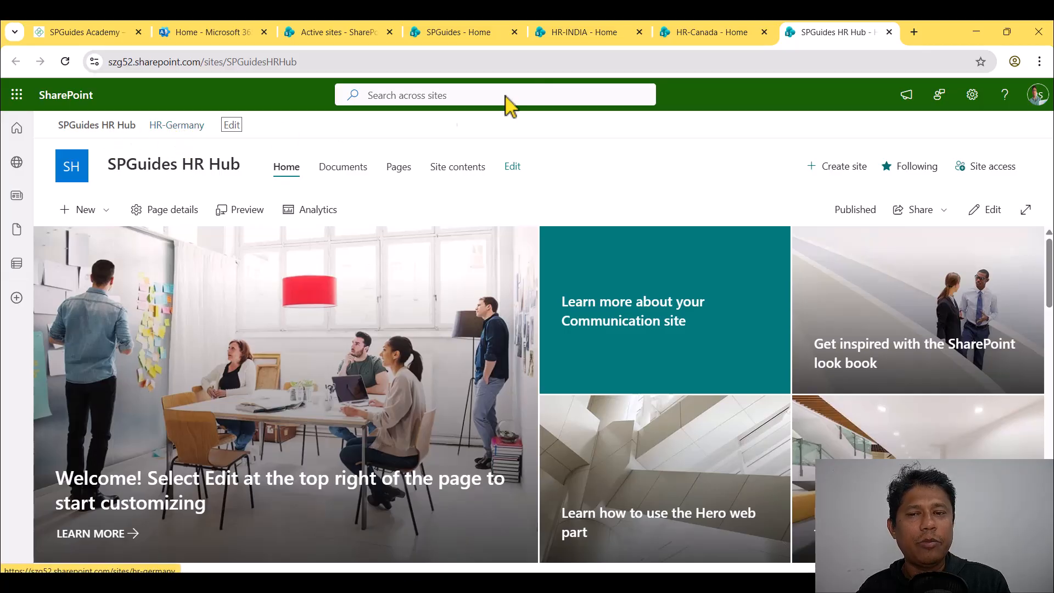
Reload the HR-Canada home page to check its hub navigation for the HR-Germany link.
{"action": "left_click", "coordinate": [713, 31]}
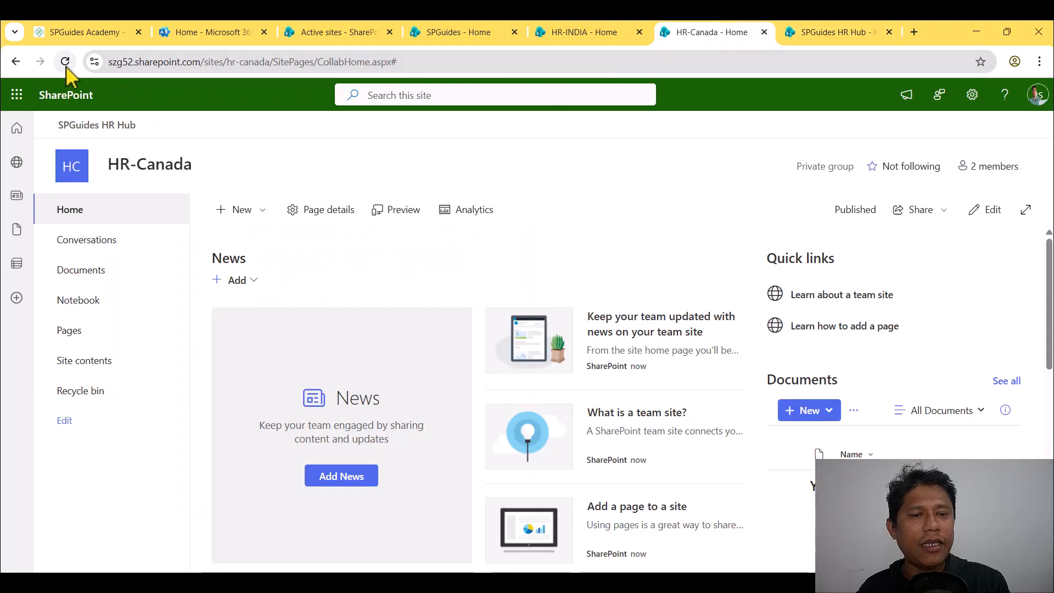
{"action": "left_click", "coordinate": [443, 64]}
{"action": "key", "text": "BackSpace"}
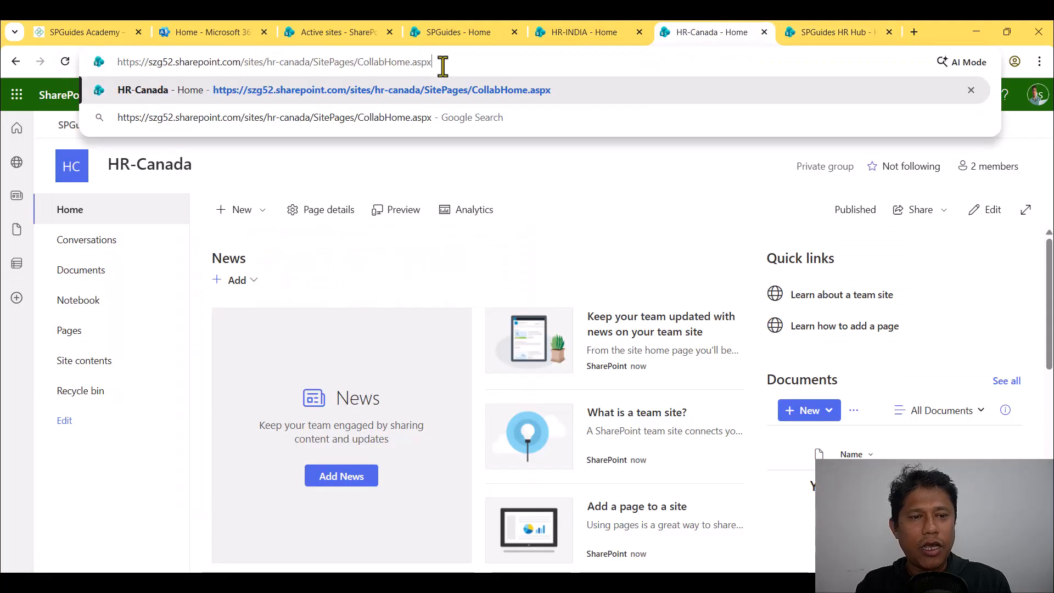
{"action": "key", "text": "Return"}
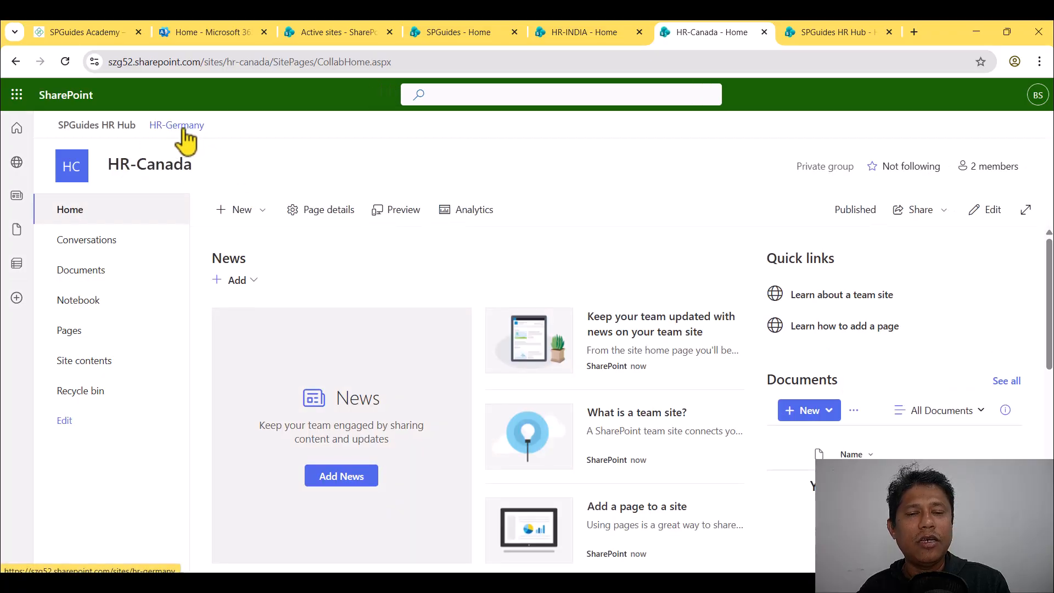
Add HR USA, HR INDIA and HR Canada links to the SPGuides HR Hub navigation and save it.
{"action": "left_click", "coordinate": [824, 34]}
{"action": "left_click", "coordinate": [231, 125]}
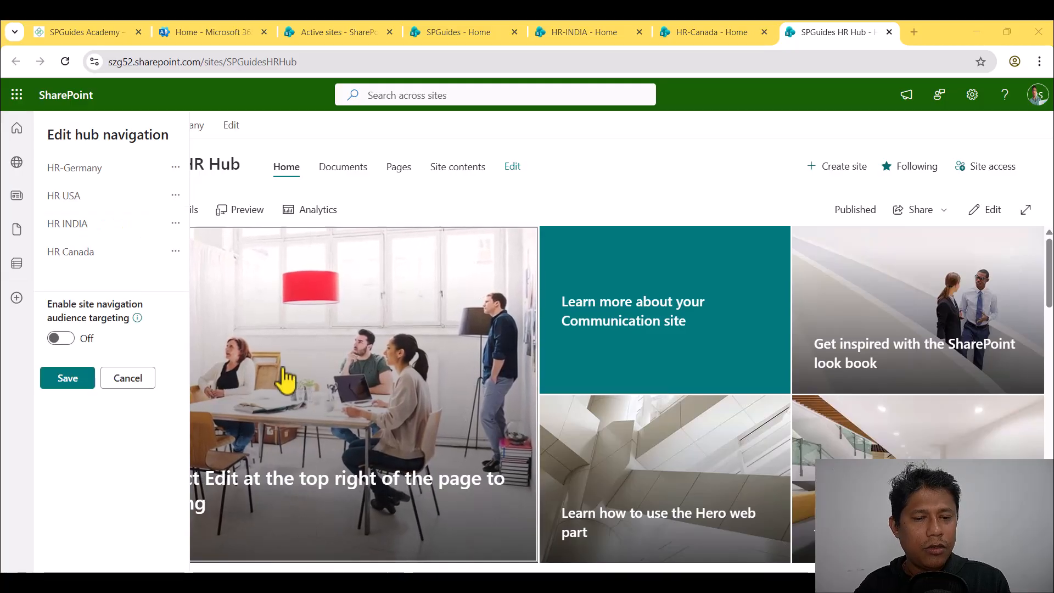
{"action": "left_click", "coordinate": [77, 400]}
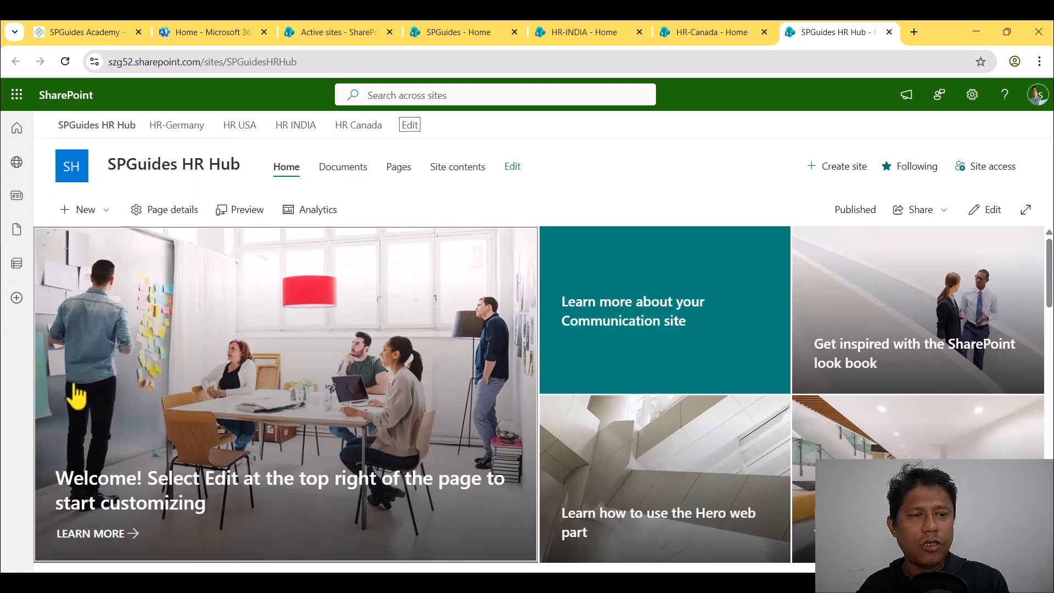
Reload the SPGuides HR Hub and HR-INDIA pages to check the updated hub navigation links.
{"action": "left_click", "coordinate": [761, 64]}
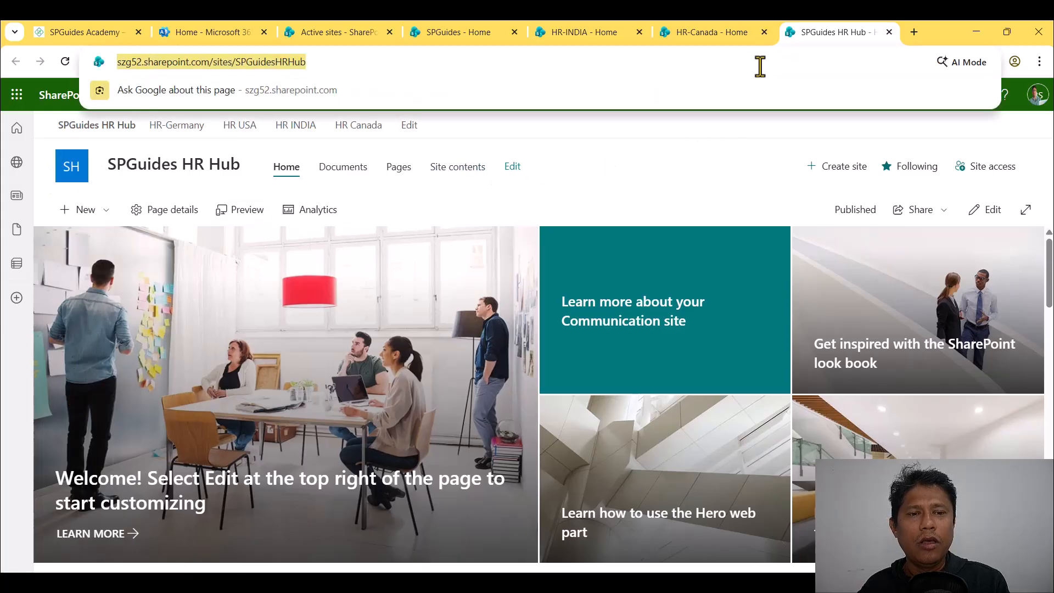
{"action": "key", "text": "Return"}
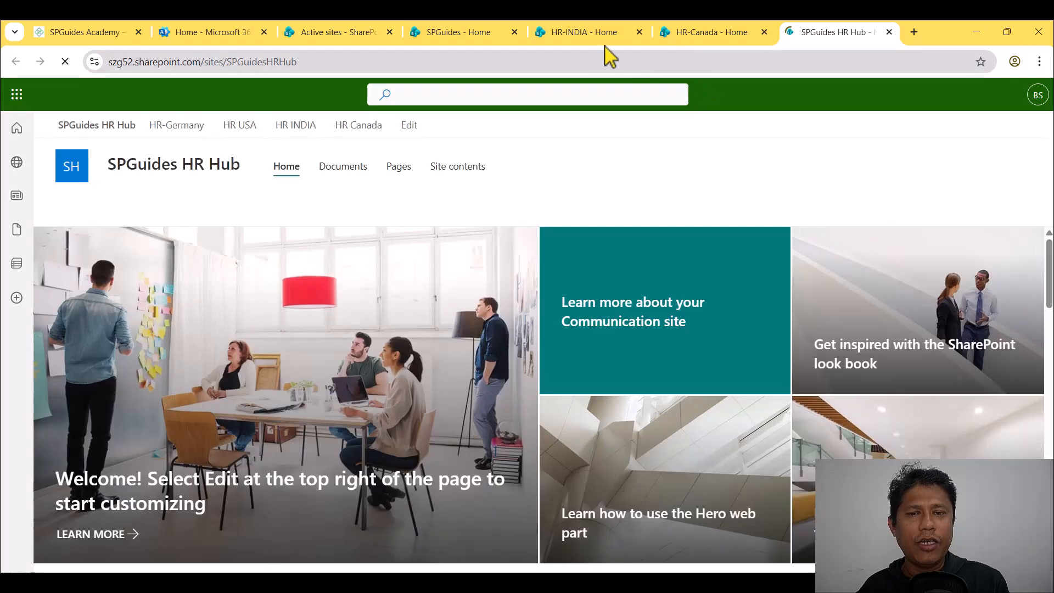
{"action": "left_click", "coordinate": [582, 33]}
{"action": "left_click", "coordinate": [573, 59]}
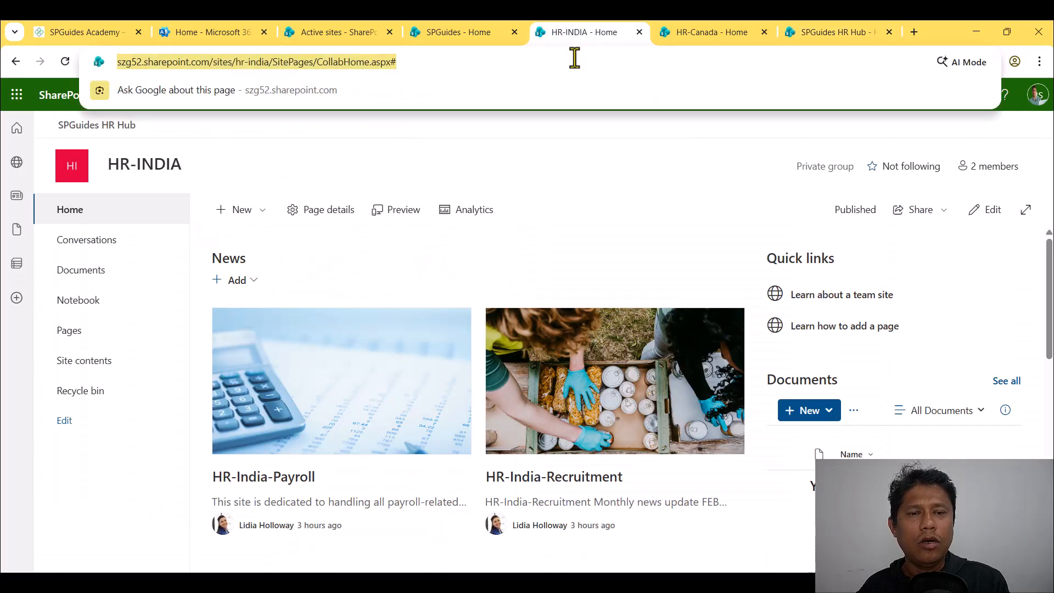
{"action": "key", "text": "Return"}
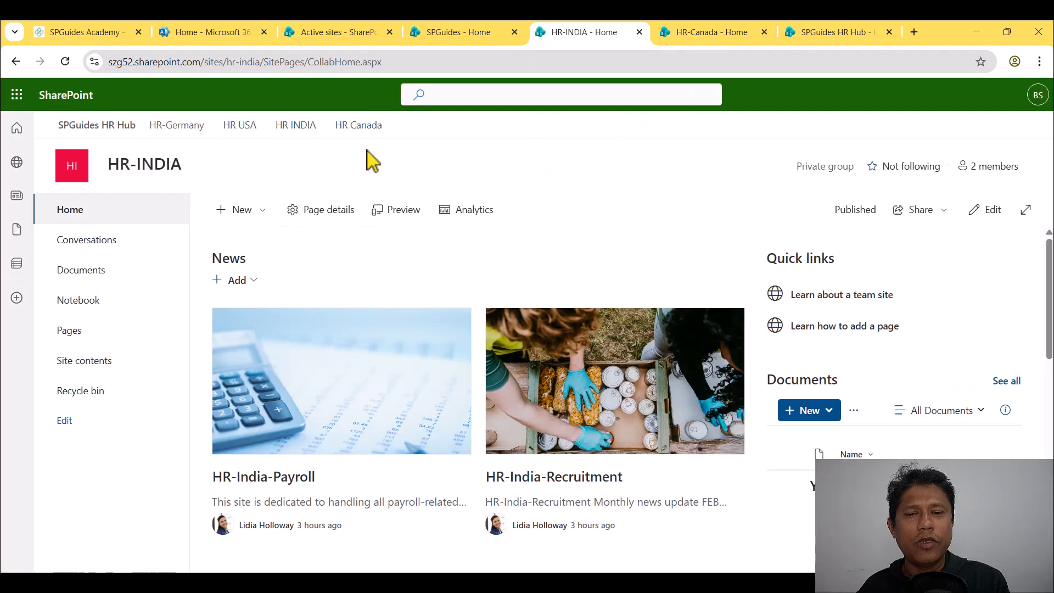
Upload the SPGuides HR Hub image from Downloads as the hub site navigation logo and save the hub site settings.
{"action": "left_click", "coordinate": [813, 33]}
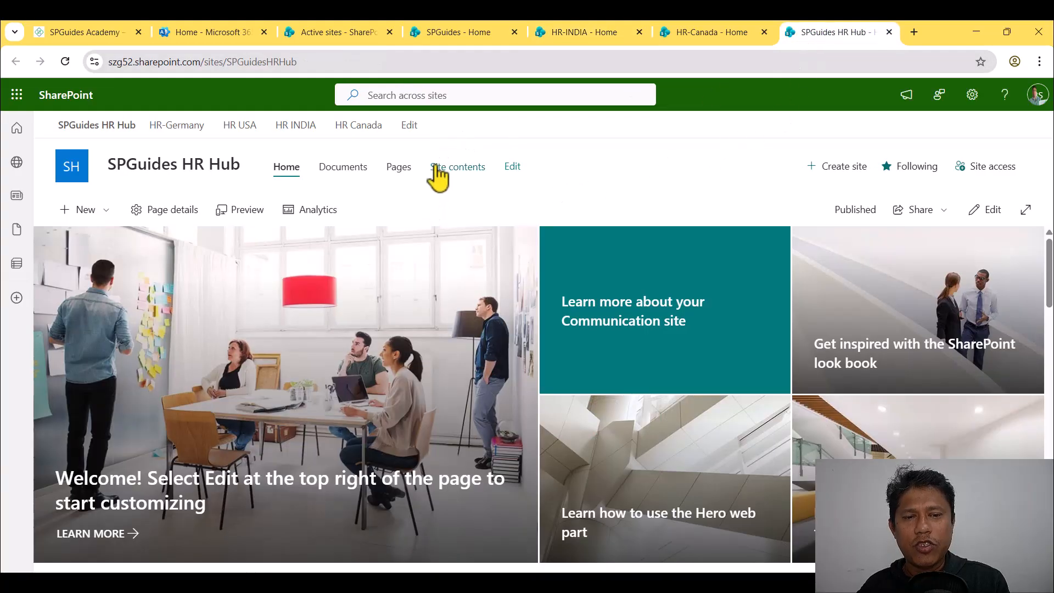
{"action": "left_click", "coordinate": [973, 94]}
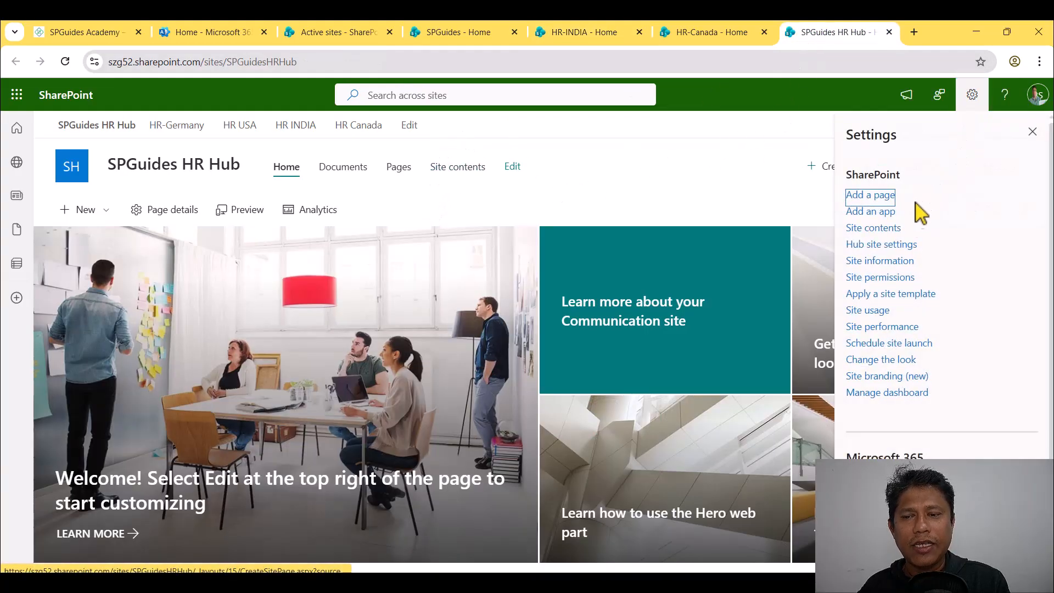
{"action": "left_click", "coordinate": [882, 245]}
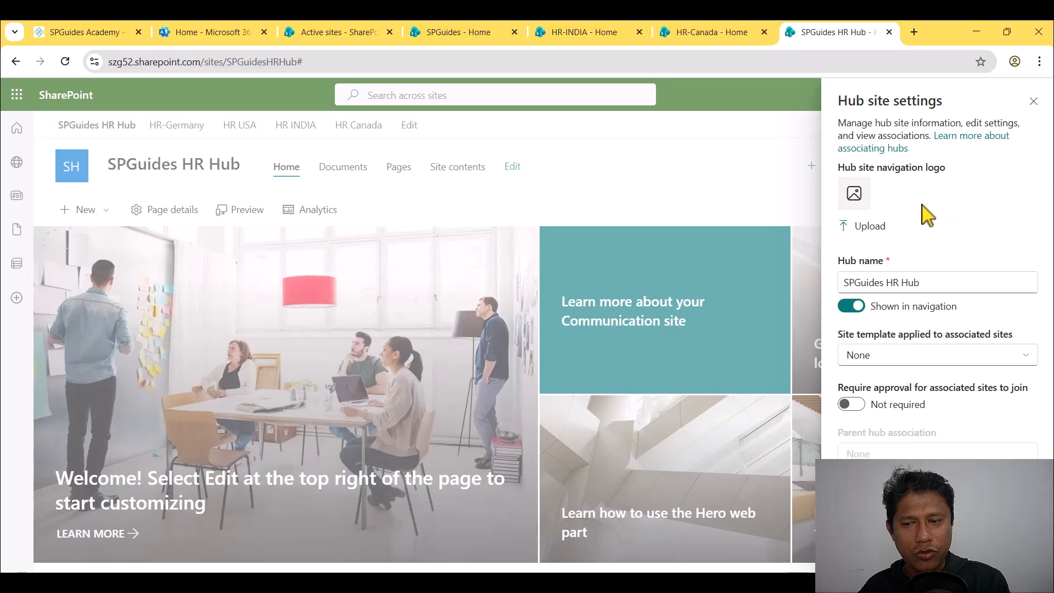
{"action": "left_click", "coordinate": [872, 230]}
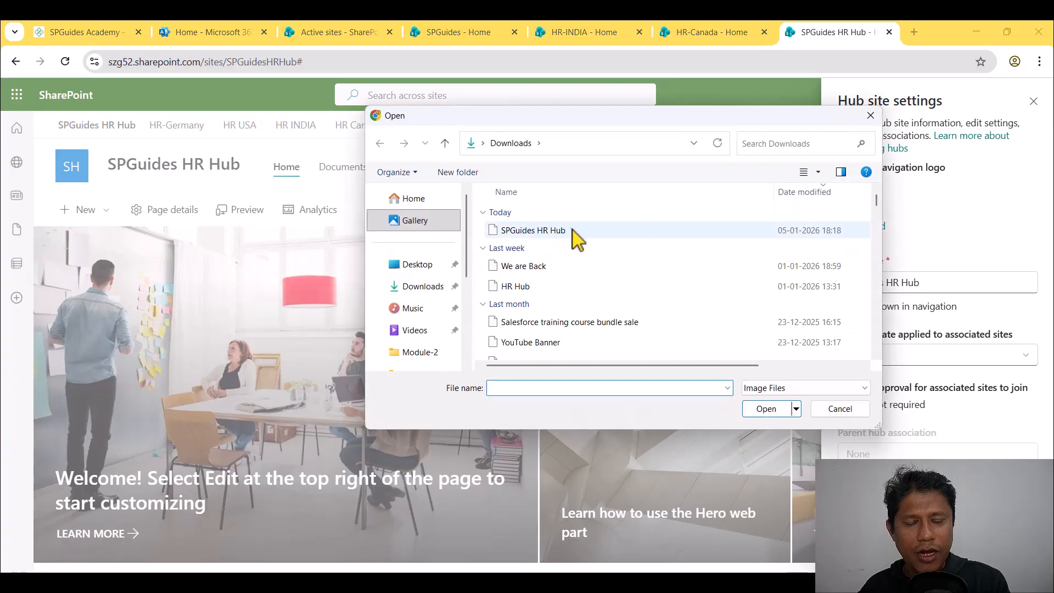
{"action": "left_click", "coordinate": [574, 232]}
{"action": "left_click", "coordinate": [780, 411]}
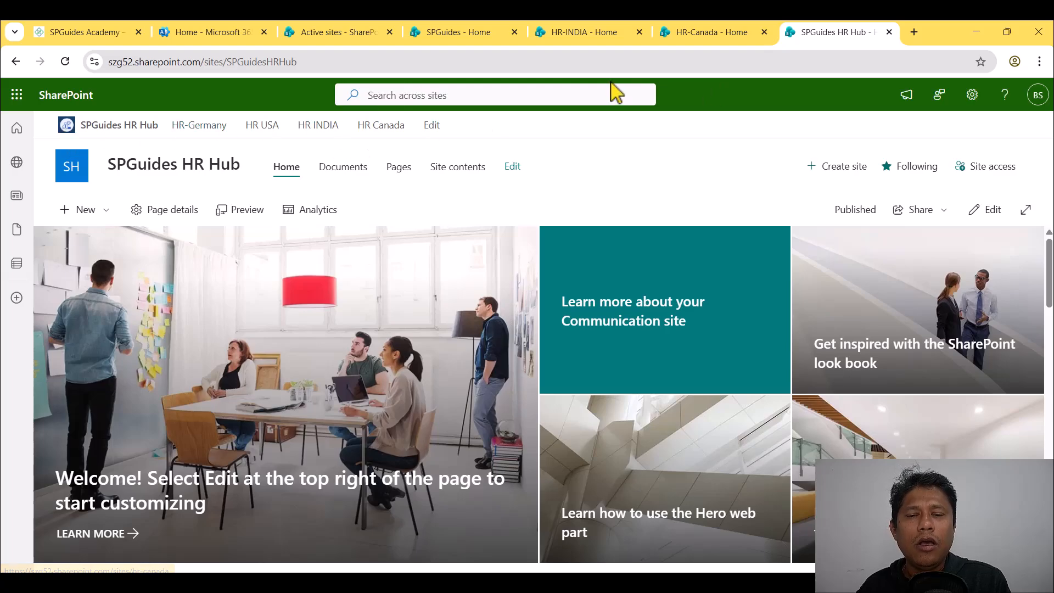
Reload the HR-Canada home page to check its hub navigation logo and links.
{"action": "left_click", "coordinate": [688, 38]}
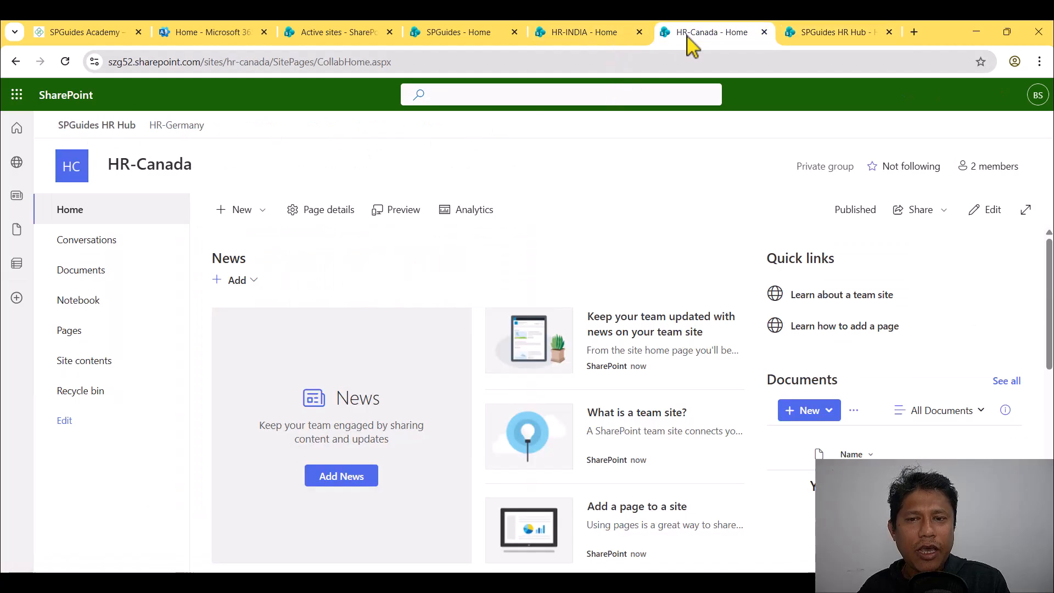
{"action": "left_click", "coordinate": [414, 64]}
{"action": "key", "text": "Return"}
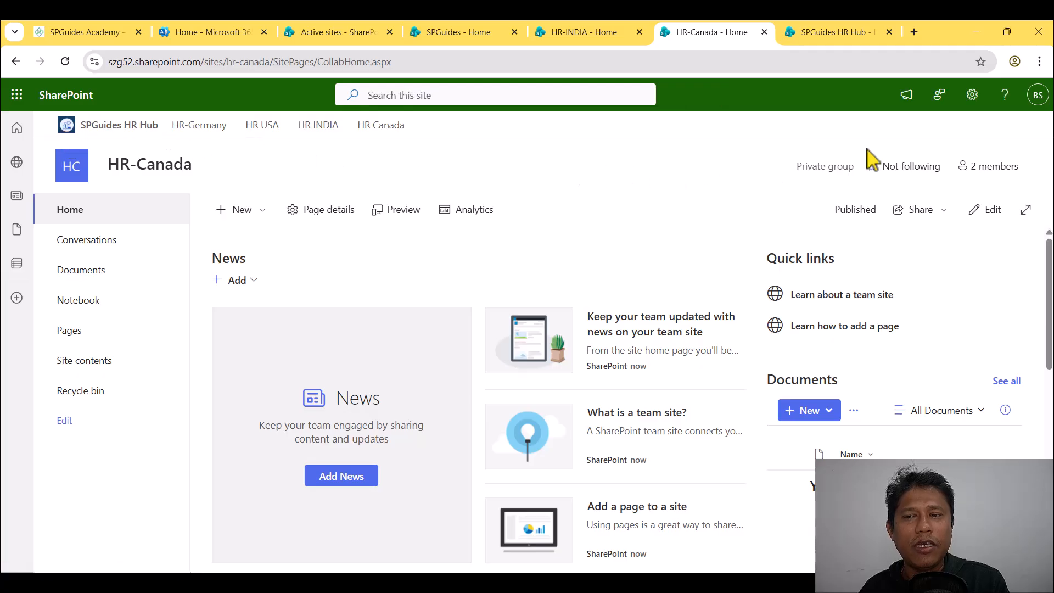
Examine the theme options in HR-Canada's look settings, then close the settings.
{"action": "left_click", "coordinate": [973, 96]}
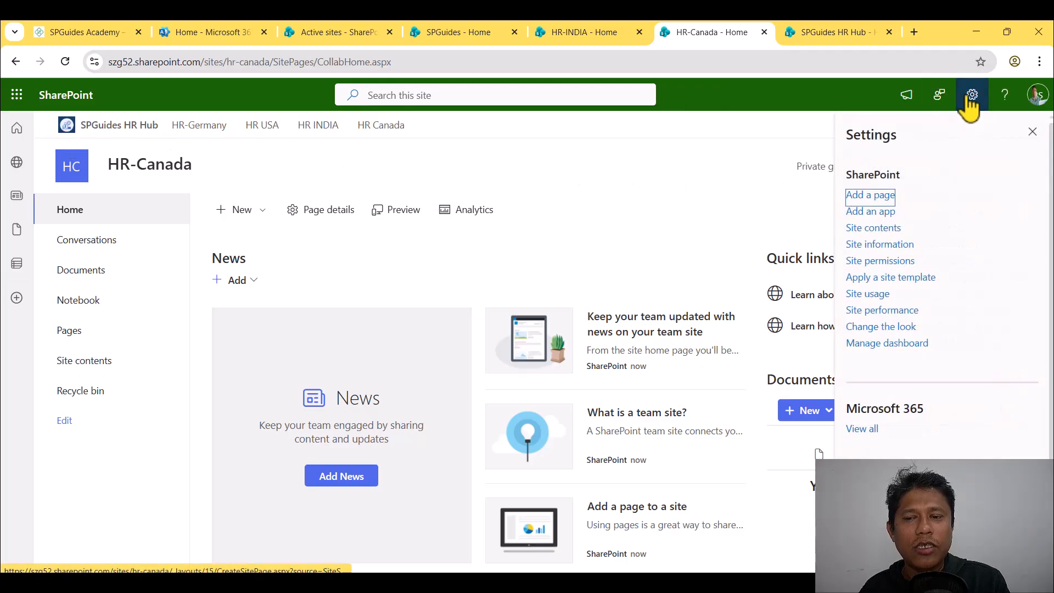
{"action": "left_click", "coordinate": [881, 327]}
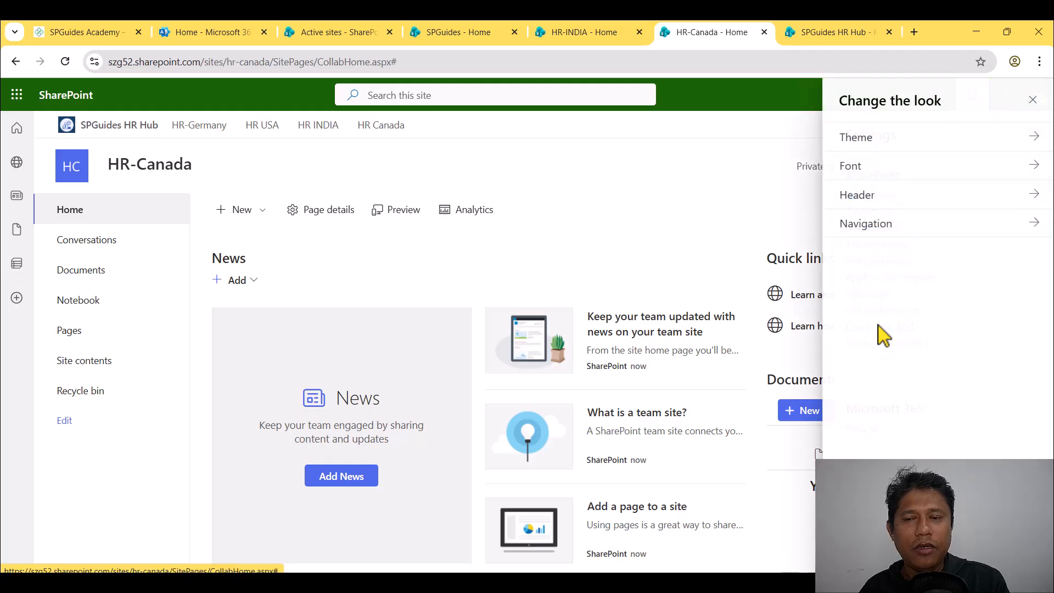
{"action": "left_click", "coordinate": [891, 155]}
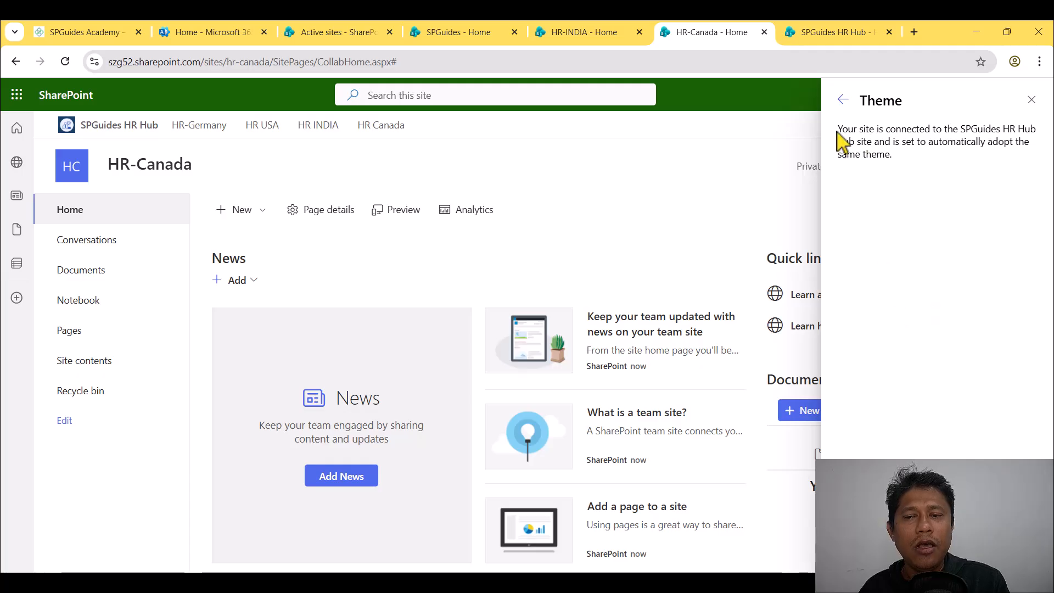
{"action": "left_click_drag", "start_coordinate": [840, 132], "coordinate": [912, 159]}
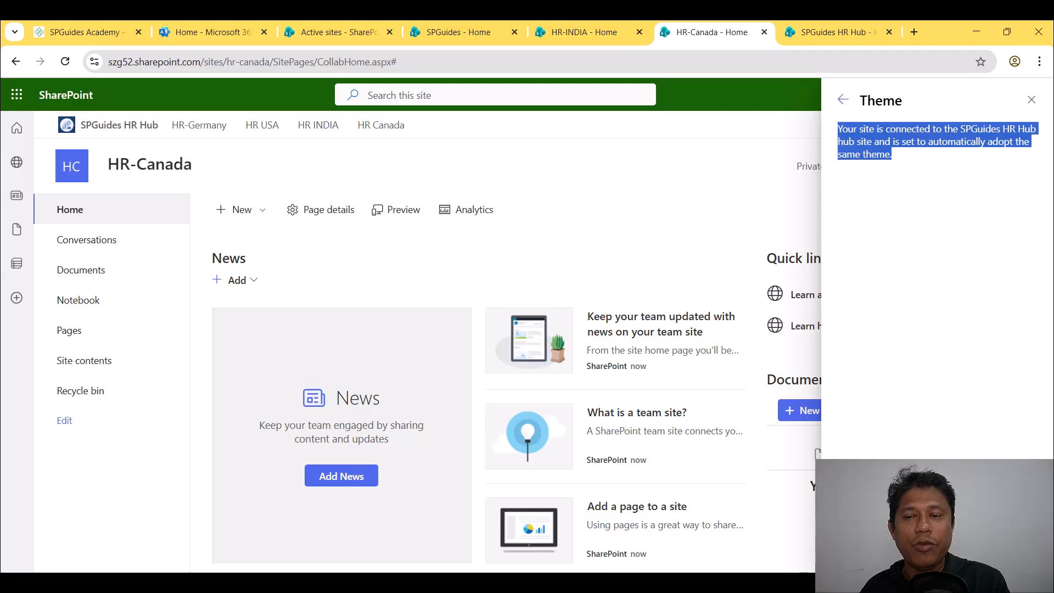
{"action": "left_click", "coordinate": [815, 135]}
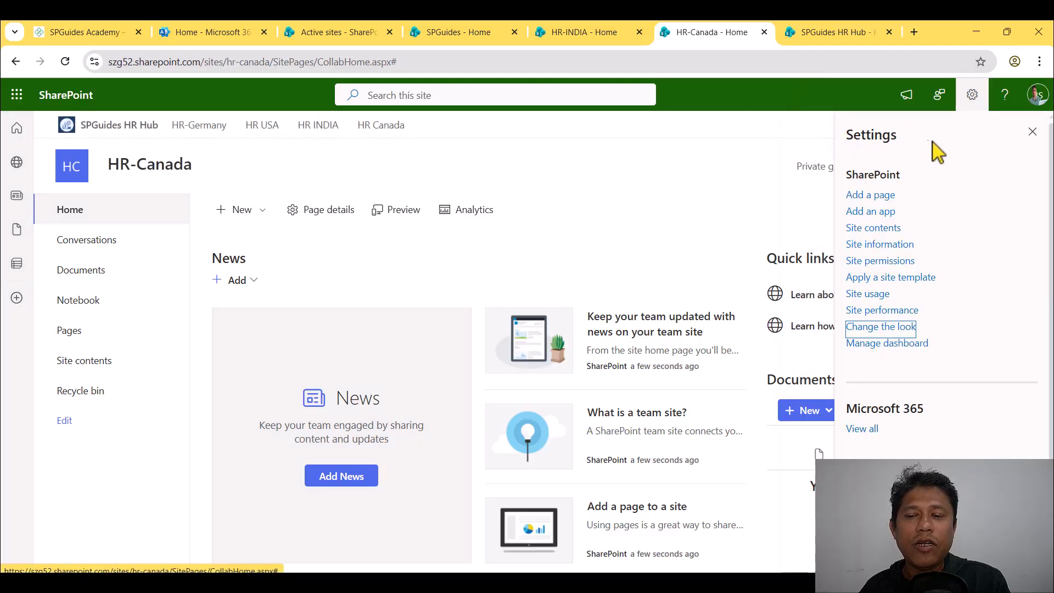
{"action": "left_click", "coordinate": [1032, 132]}
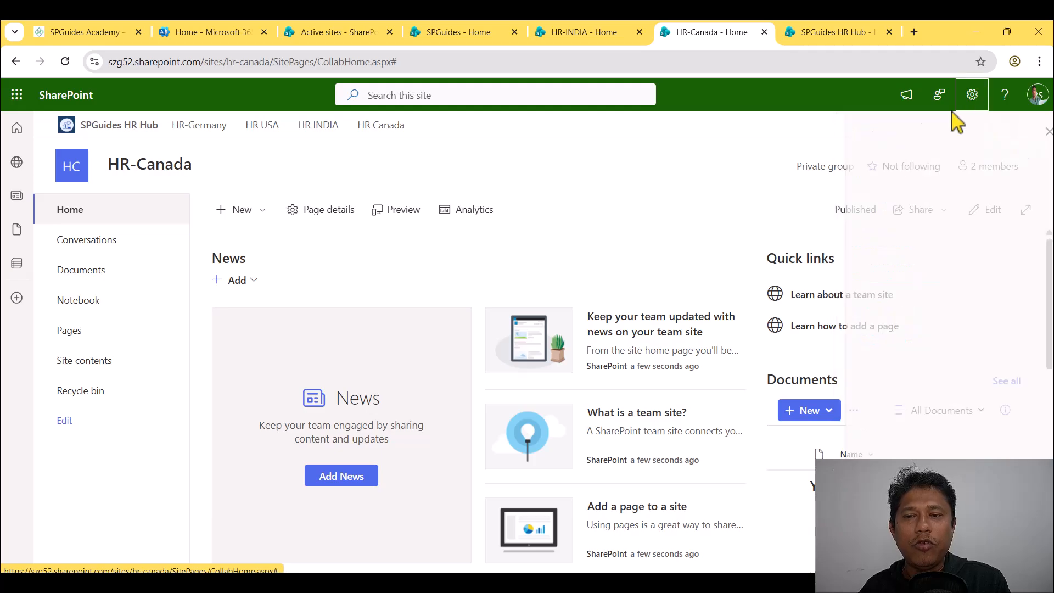
Apply the Microsoft Orange theme to the SPGuides HR Hub site and save it.
{"action": "left_click", "coordinate": [848, 32]}
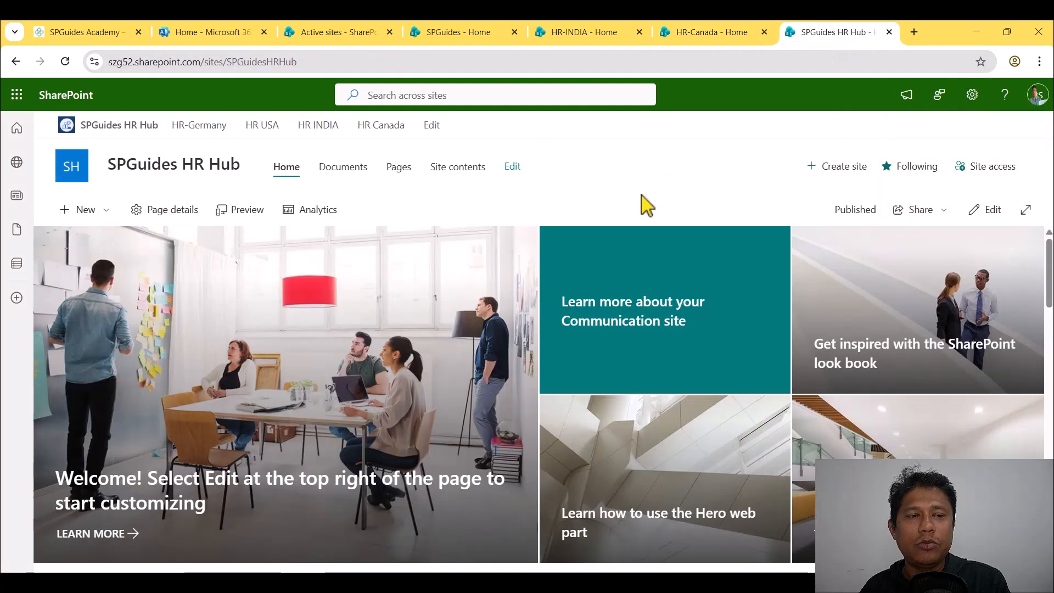
{"action": "left_click", "coordinate": [973, 95]}
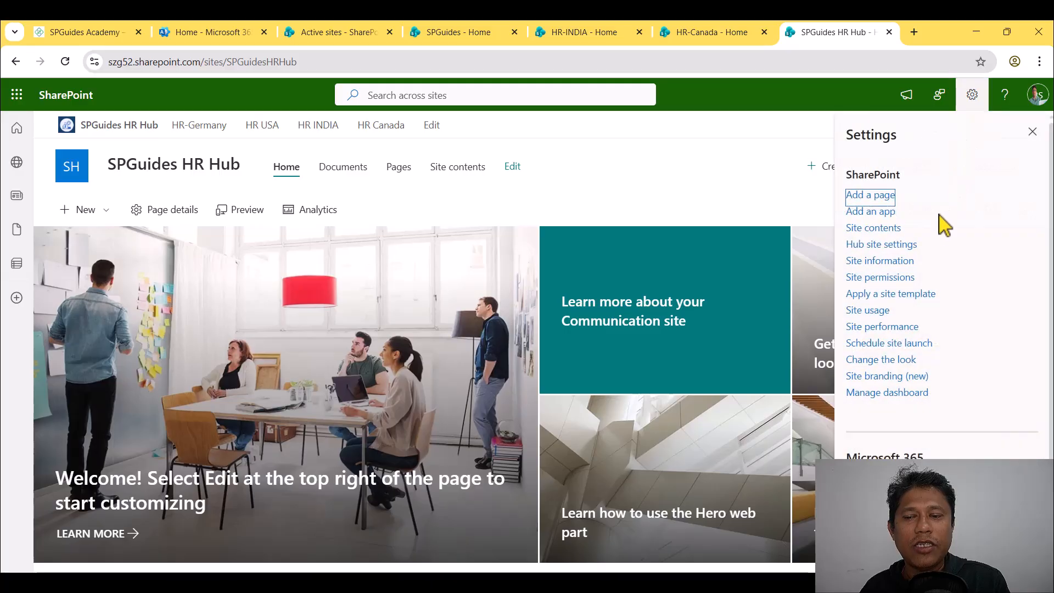
{"action": "left_click", "coordinate": [877, 360]}
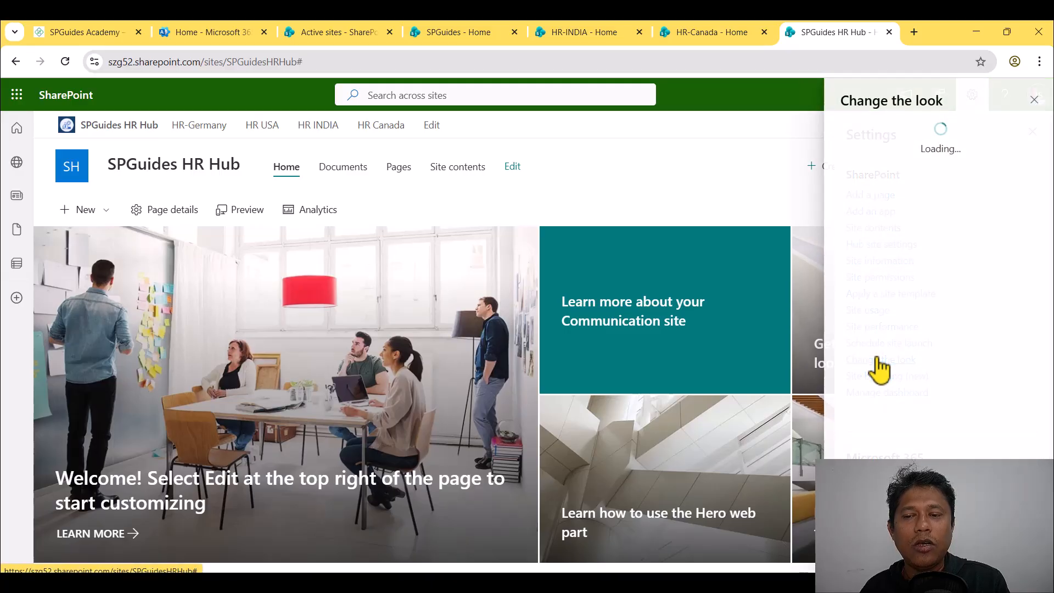
{"action": "left_click", "coordinate": [885, 150]}
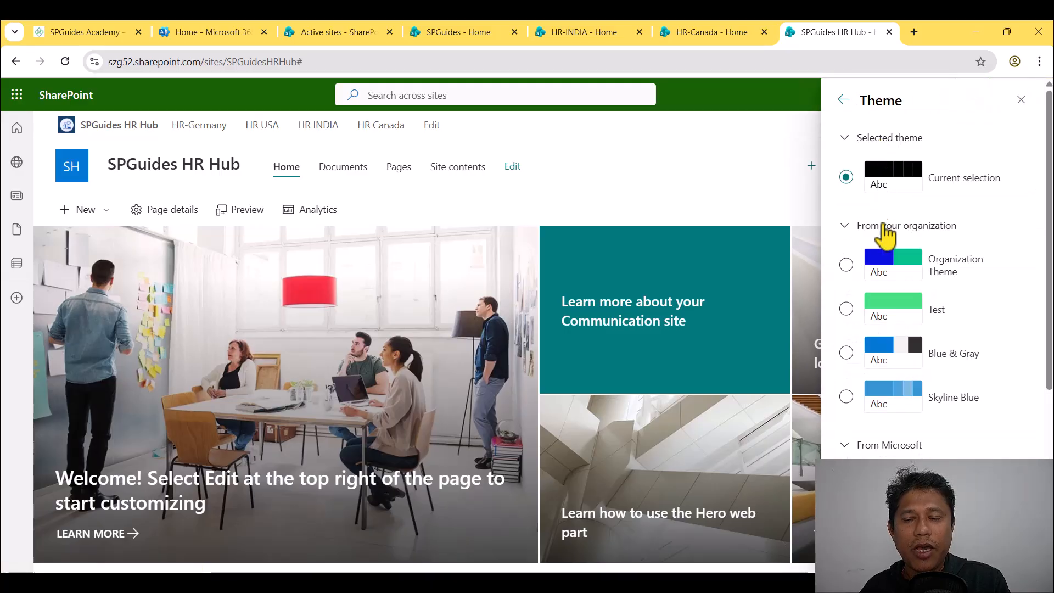
{"action": "scroll", "coordinate": [899, 329], "scroll_direction": "down", "scroll_amount": 1}
{"action": "scroll", "coordinate": [903, 335], "scroll_direction": "down", "scroll_amount": 4}
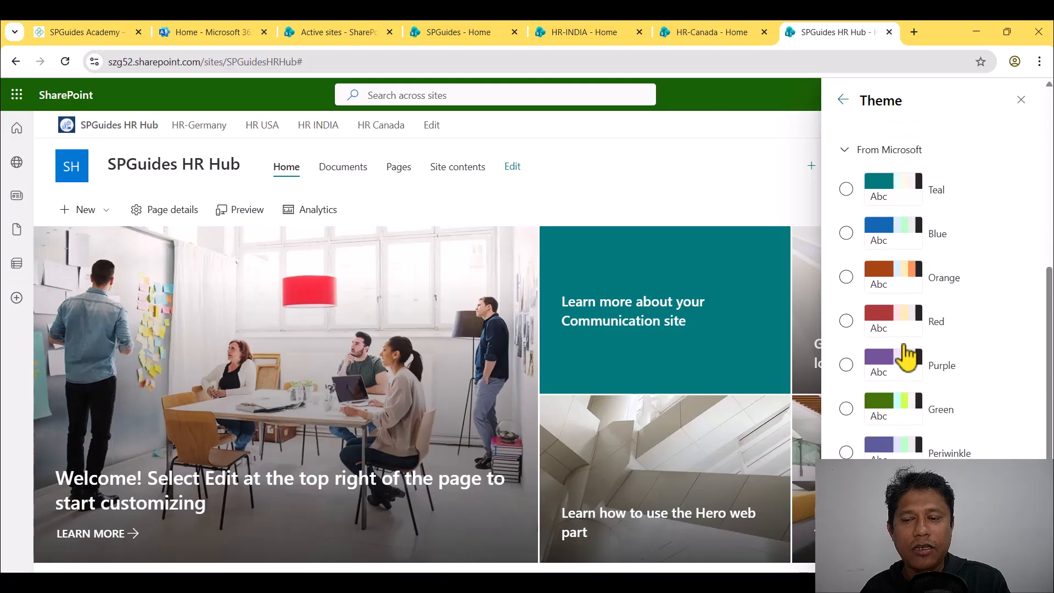
{"action": "left_click", "coordinate": [846, 322]}
{"action": "left_click", "coordinate": [846, 276]}
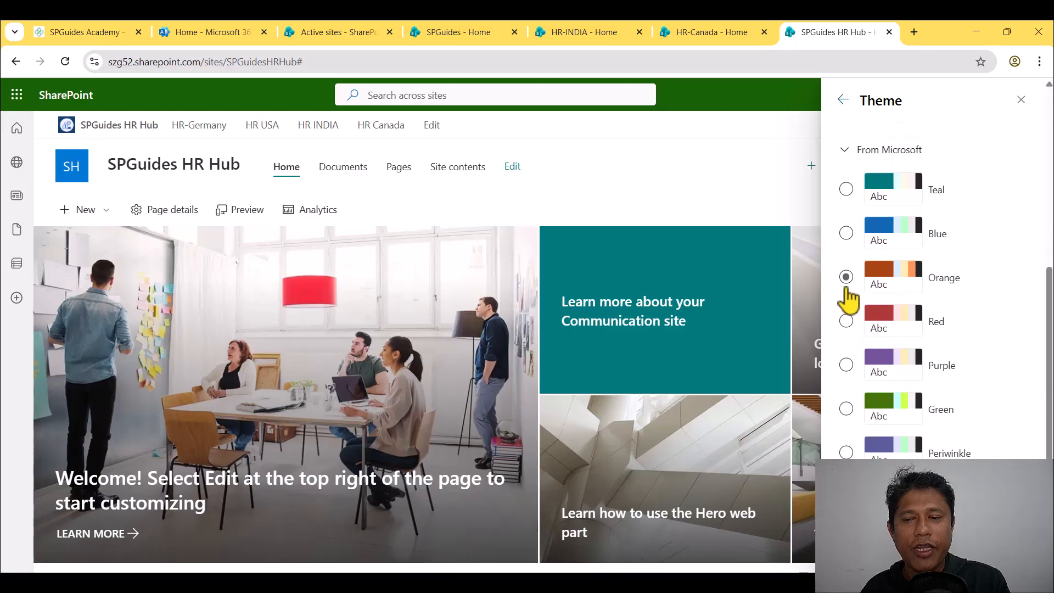
{"action": "left_click", "coordinate": [865, 551]}
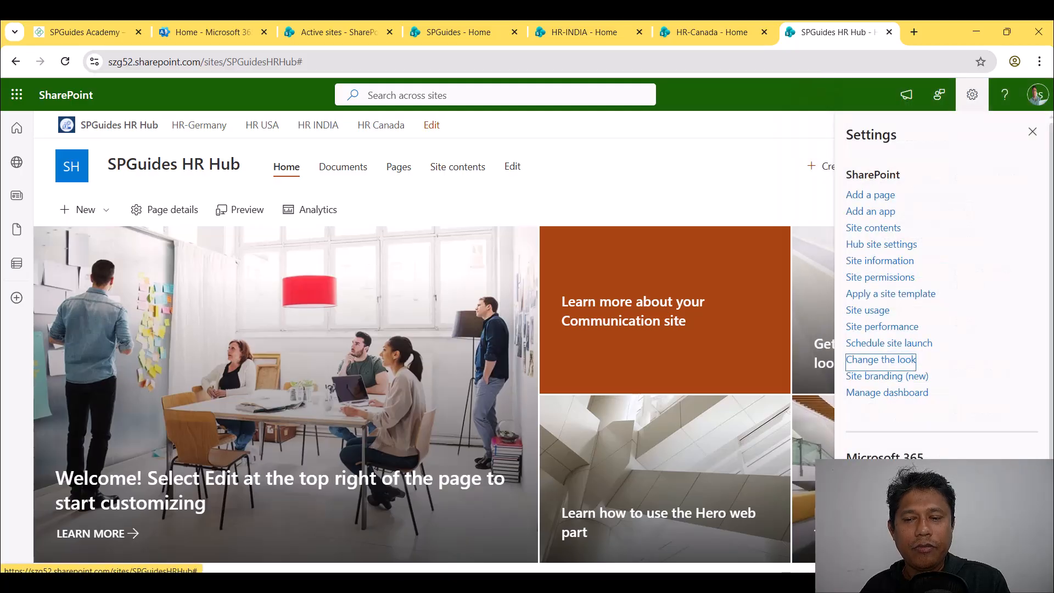
{"action": "left_click", "coordinate": [1031, 140]}
Reload the SPGuides HR Hub and HR-Canada home pages to check the theme applied on both sites.
{"action": "left_click", "coordinate": [343, 63]}
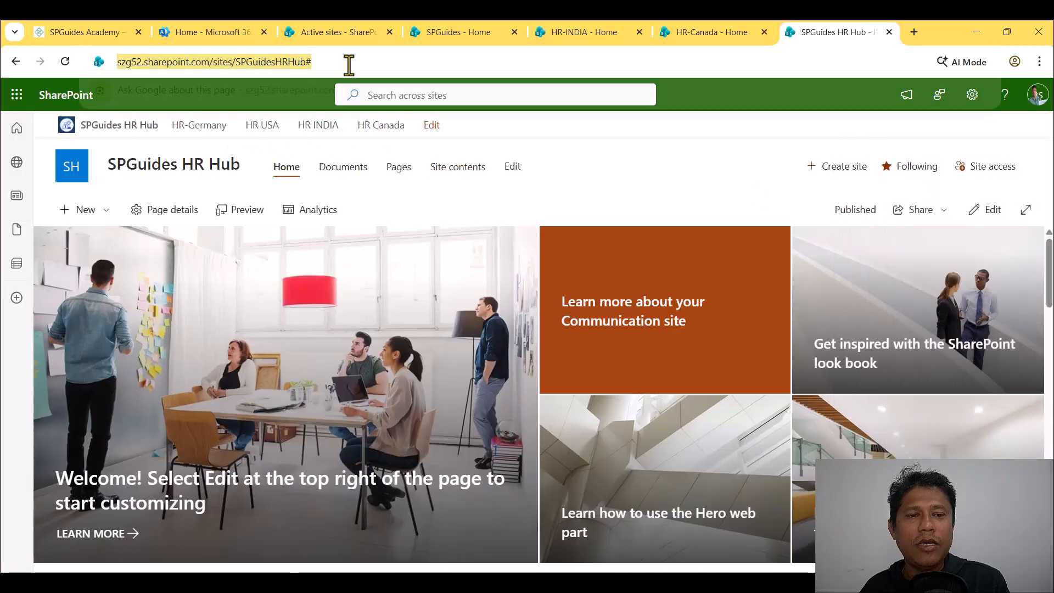
{"action": "key", "text": "BackSpace"}
{"action": "key", "text": "Return"}
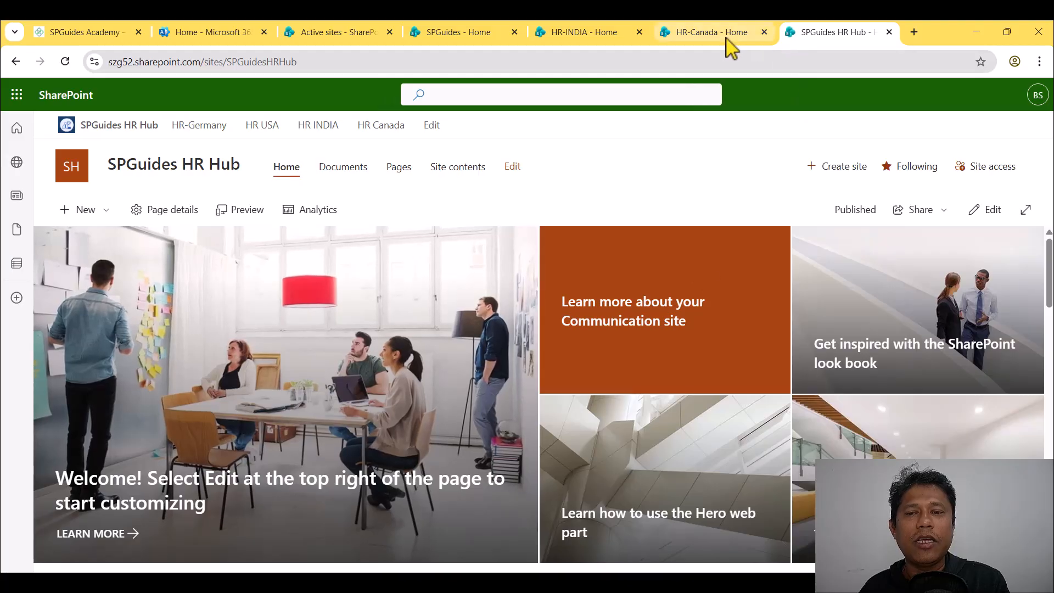
{"action": "left_click", "coordinate": [714, 32]}
{"action": "double_click", "coordinate": [694, 65]}
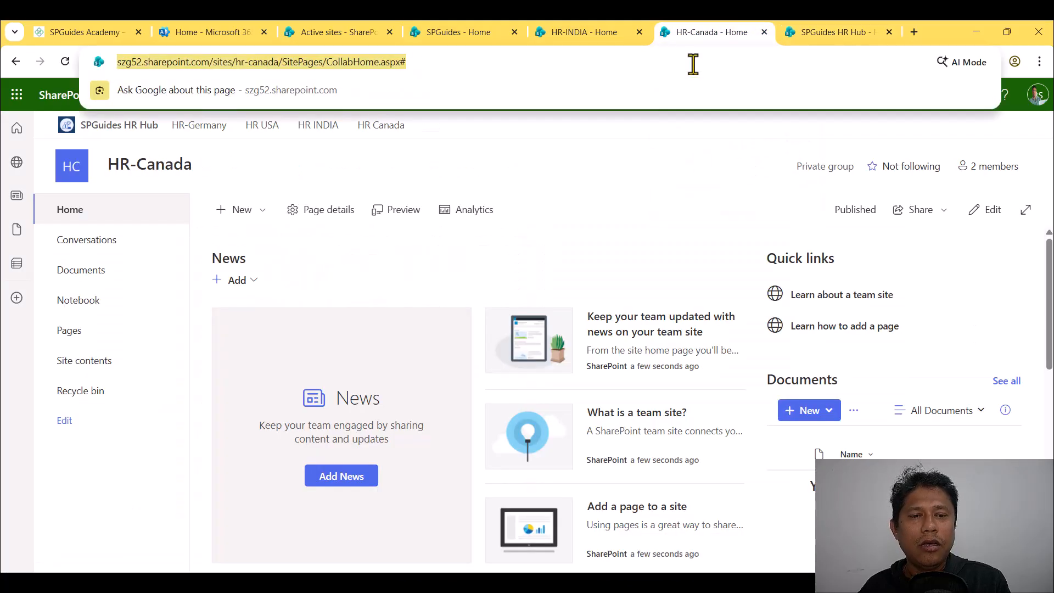
{"action": "key", "text": "BackSpace"}
{"action": "key", "text": "Return"}
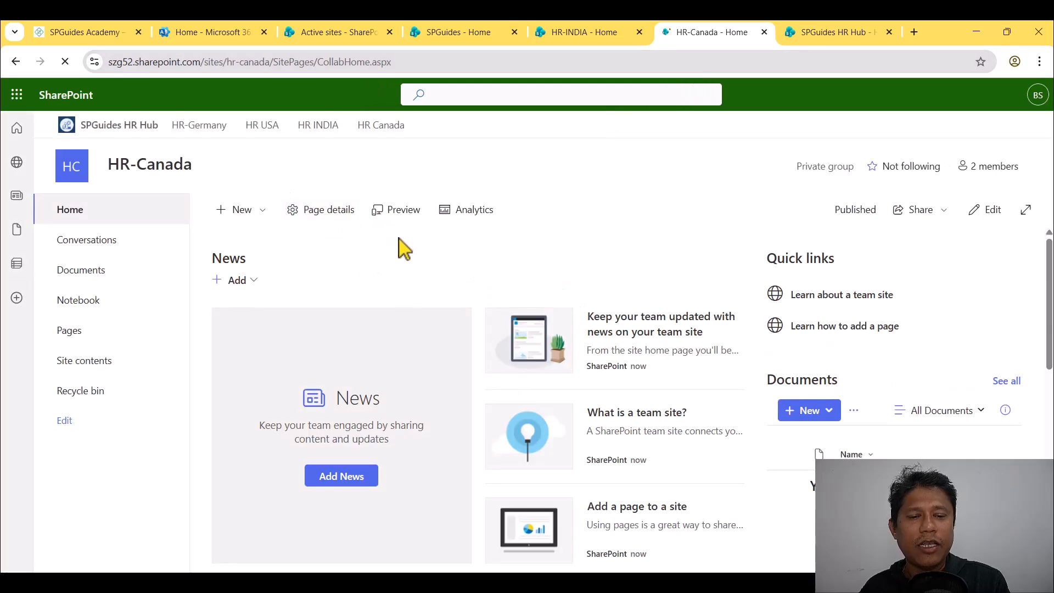
{"action": "left_click", "coordinate": [66, 63]}
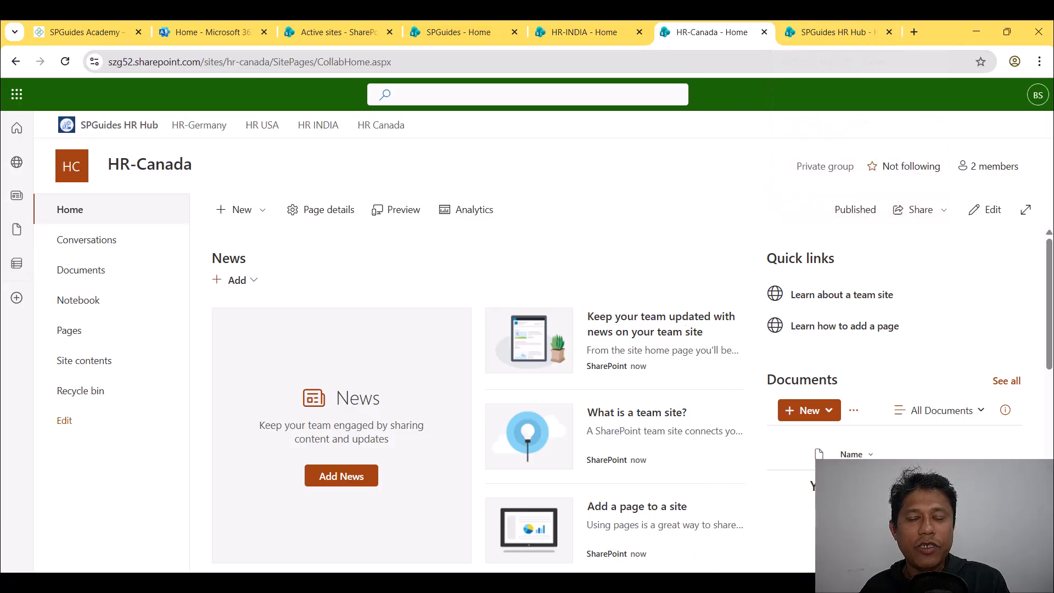
Switch to the PowerPoint slide show to review the hub site Benefits slide, and return to the browser.
{"action": "key", "text": "alt+Tab"}
{"action": "key", "text": "Left"}
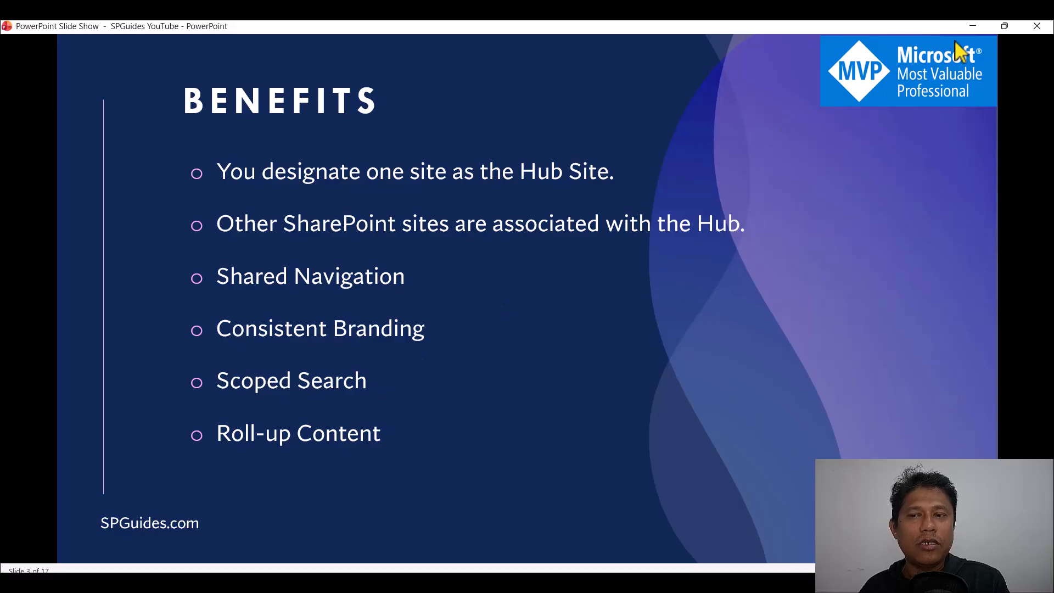
{"action": "left_click", "coordinate": [973, 27]}
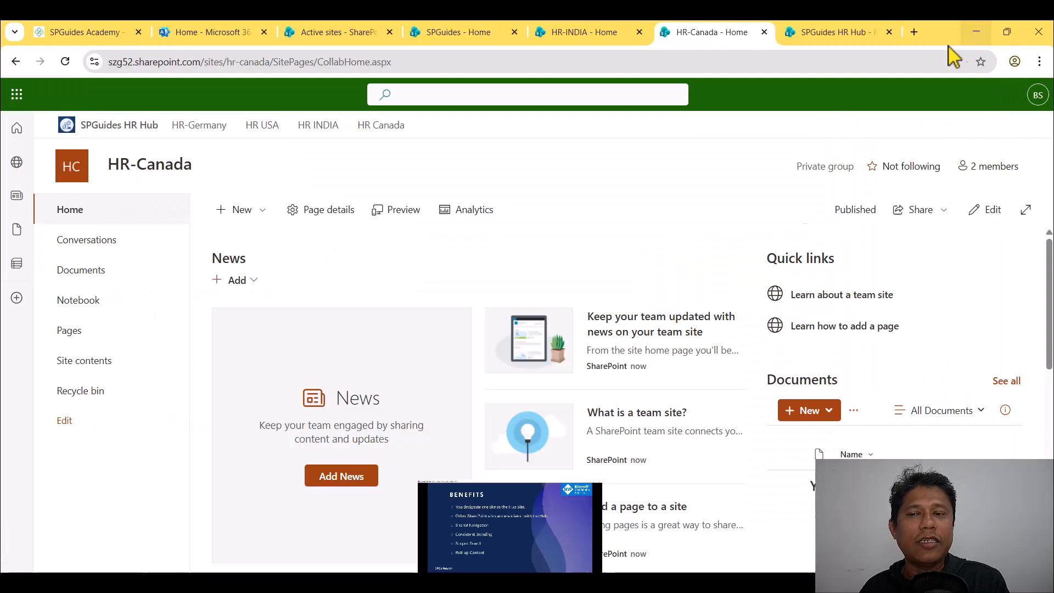
Open the SPGuides HR Hub home page for editing and look at the news posts on the HR-INDIA home page.
{"action": "left_click", "coordinate": [827, 34]}
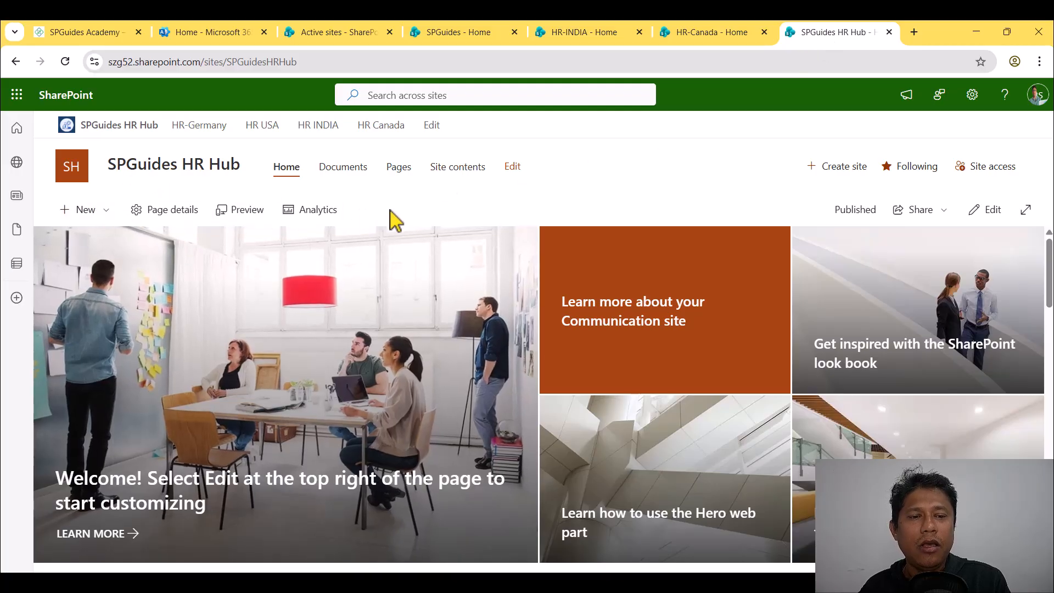
{"action": "left_click", "coordinate": [972, 96]}
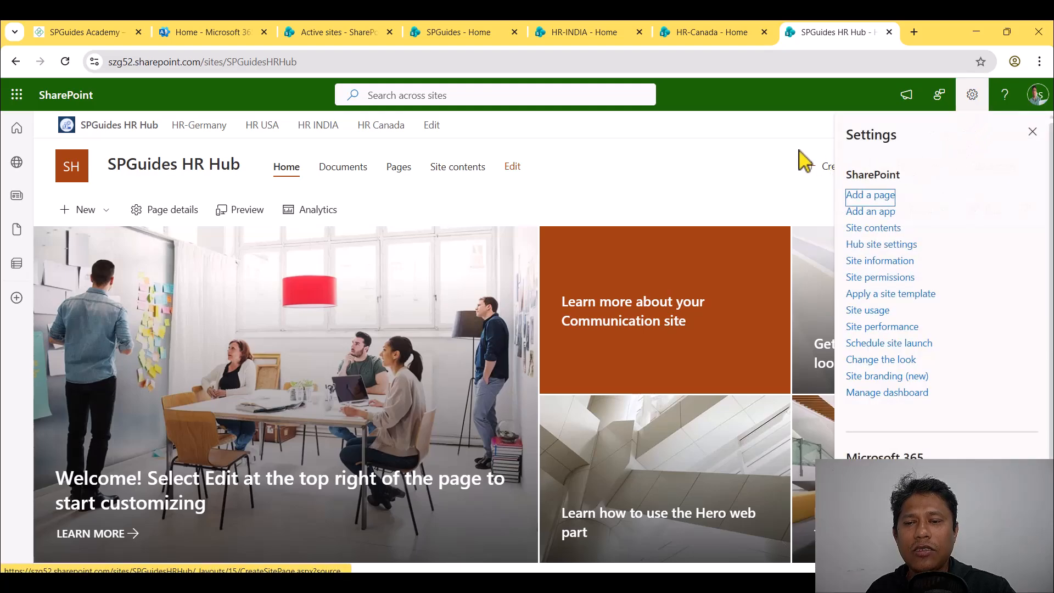
{"action": "left_click", "coordinate": [1032, 133]}
{"action": "left_click", "coordinate": [985, 210]}
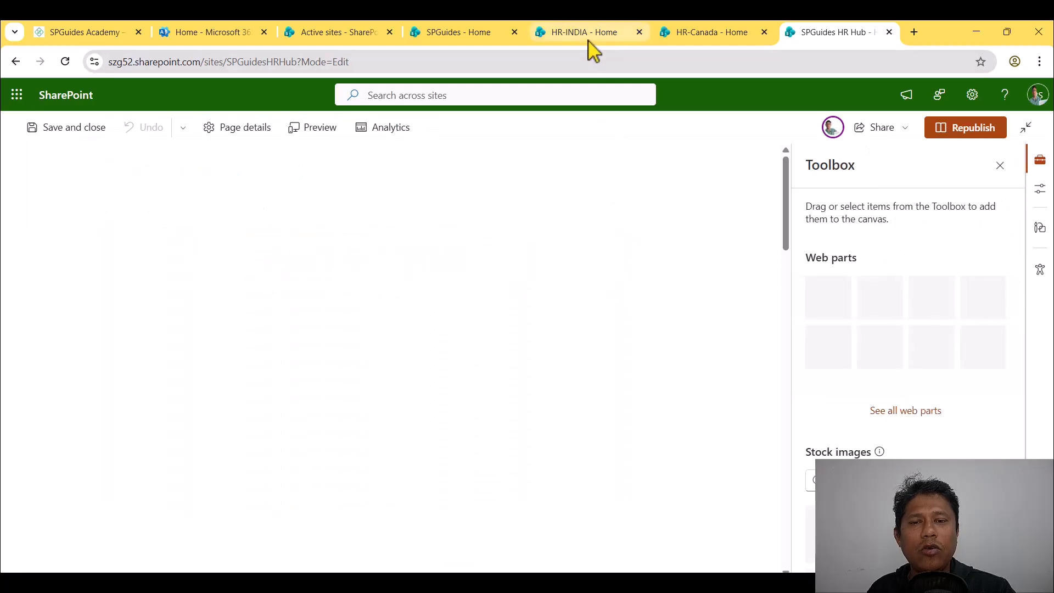
{"action": "left_click", "coordinate": [586, 33]}
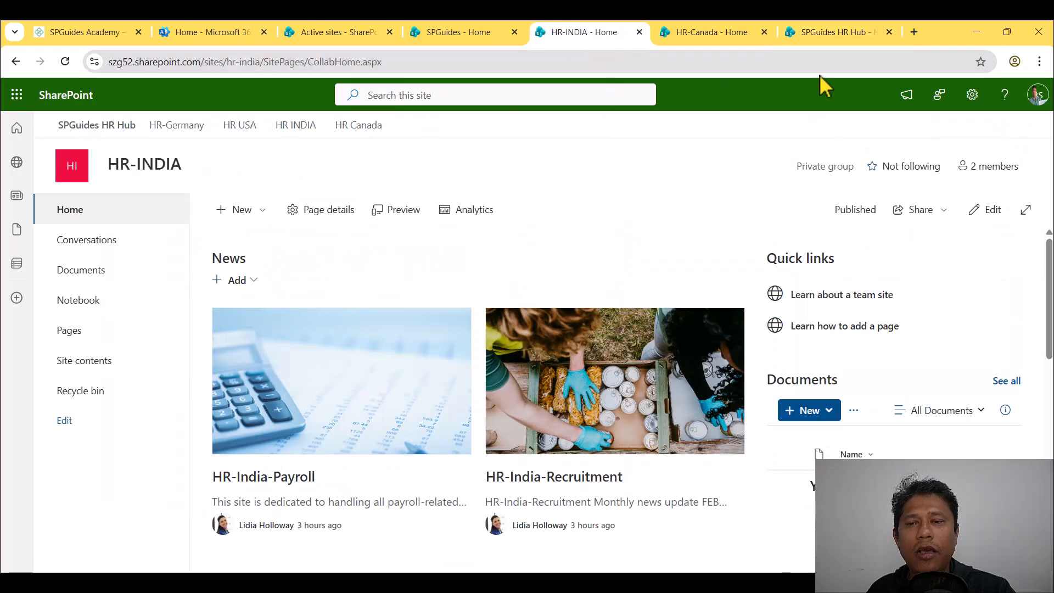
{"action": "left_click", "coordinate": [824, 33]}
Add a one-column section above the hero on the SPGuides HR Hub home page and insert a News web part in it.
{"action": "scroll", "coordinate": [480, 426], "scroll_direction": "down", "scroll_amount": 2}
{"action": "scroll", "coordinate": [481, 429], "scroll_direction": "up", "scroll_amount": 2}
{"action": "scroll", "coordinate": [472, 384], "scroll_direction": "down", "scroll_amount": 3}
{"action": "scroll", "coordinate": [450, 330], "scroll_direction": "up", "scroll_amount": 1}
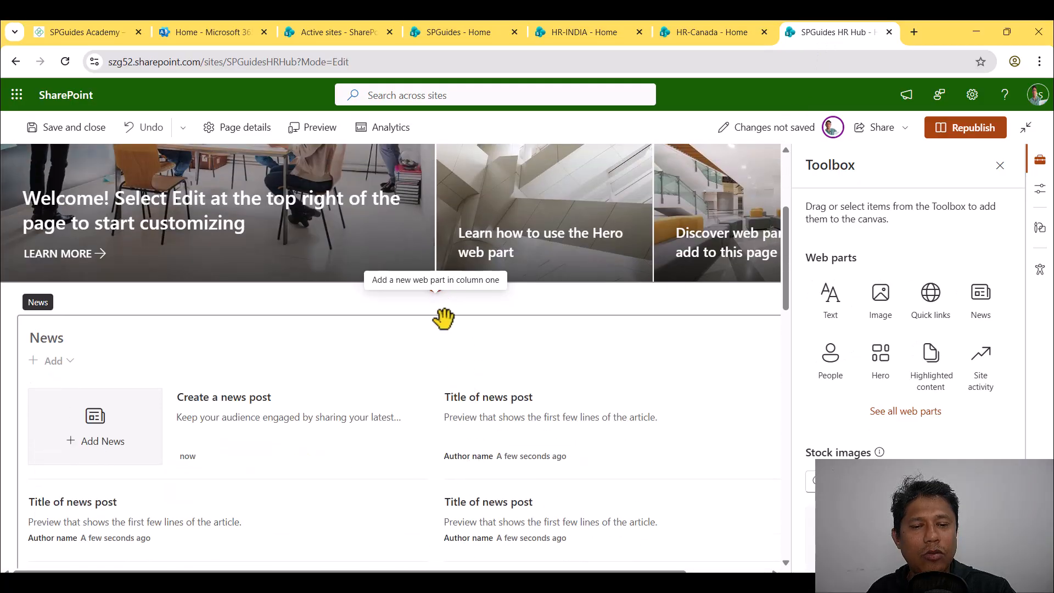
{"action": "scroll", "coordinate": [469, 247], "scroll_direction": "up", "scroll_amount": 3}
{"action": "left_click", "coordinate": [435, 181]}
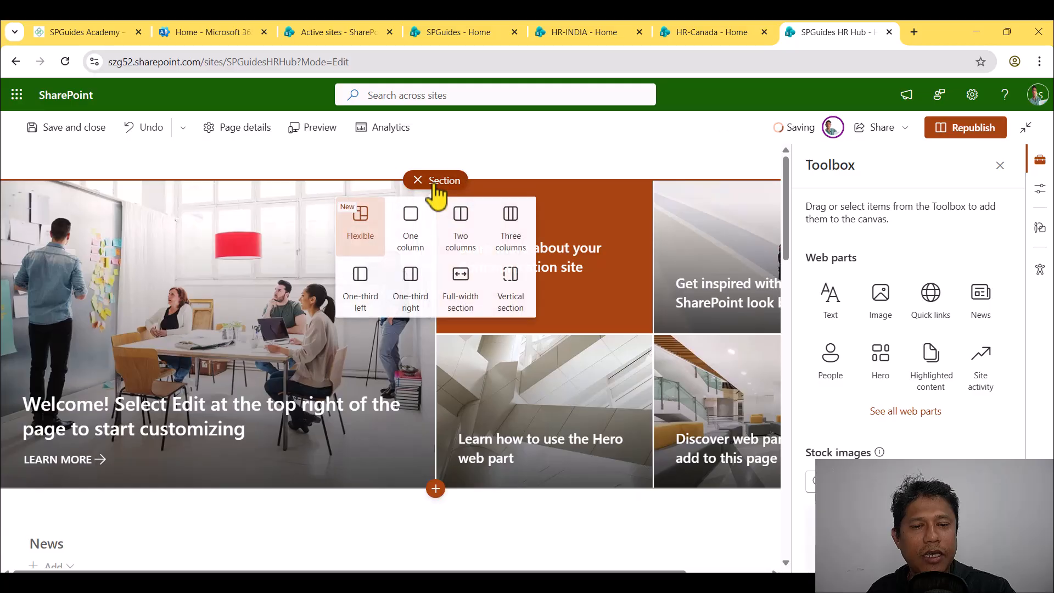
{"action": "left_click", "coordinate": [410, 220]}
{"action": "left_click", "coordinate": [391, 189]}
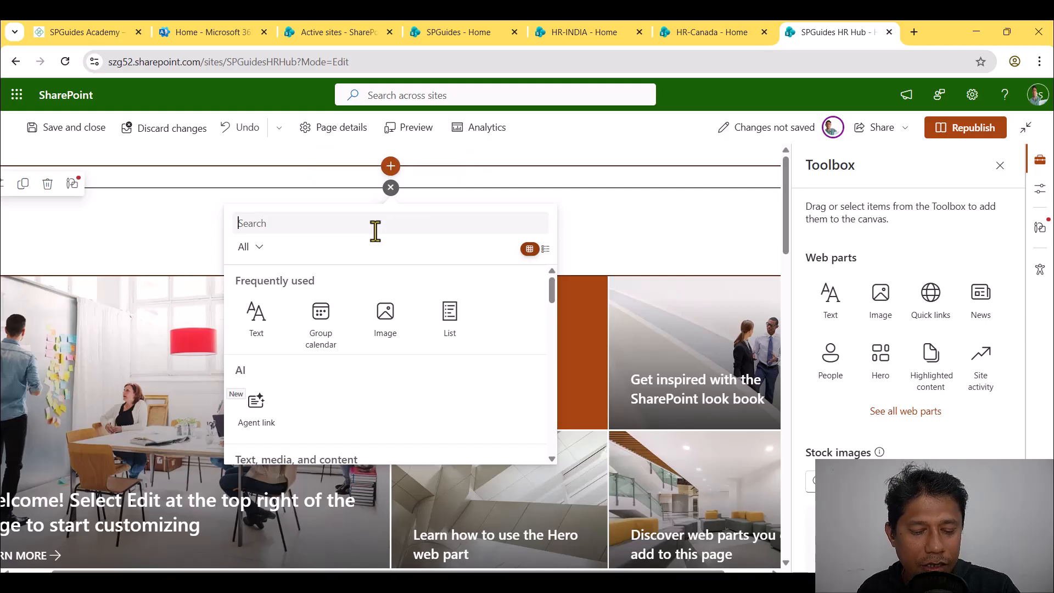
{"action": "type", "text": "new"}
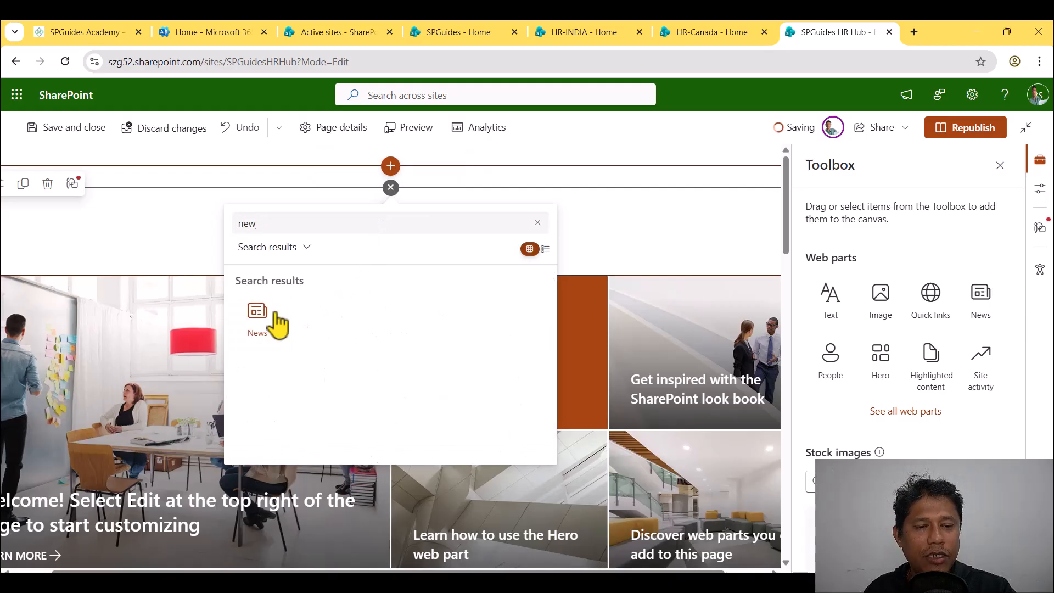
{"action": "left_click", "coordinate": [273, 321]}
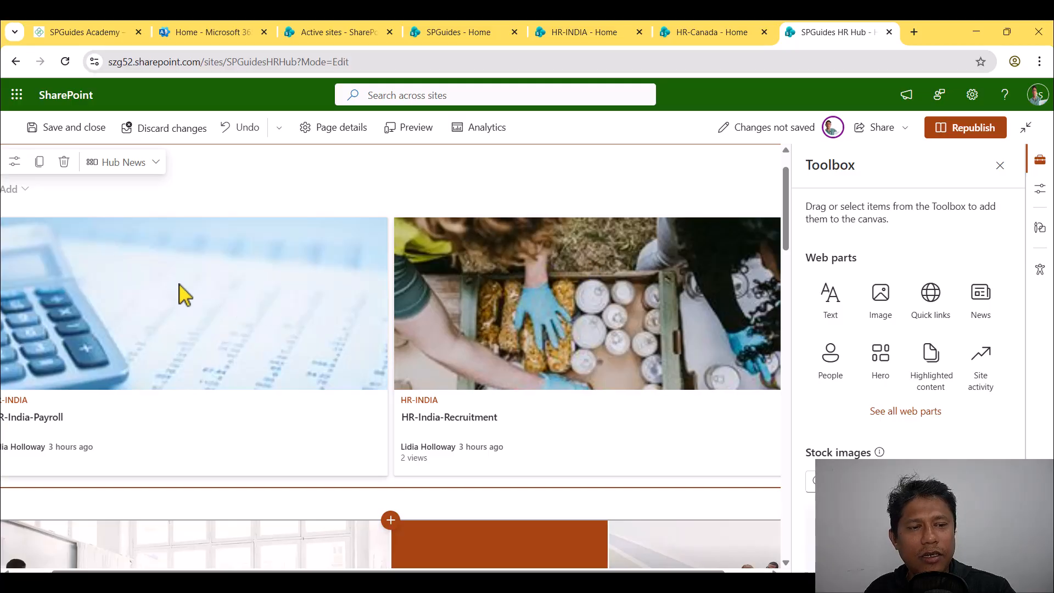
Review the News web part's source, layout, filter, audience targeting and organize settings.
{"action": "left_click", "coordinate": [15, 162]}
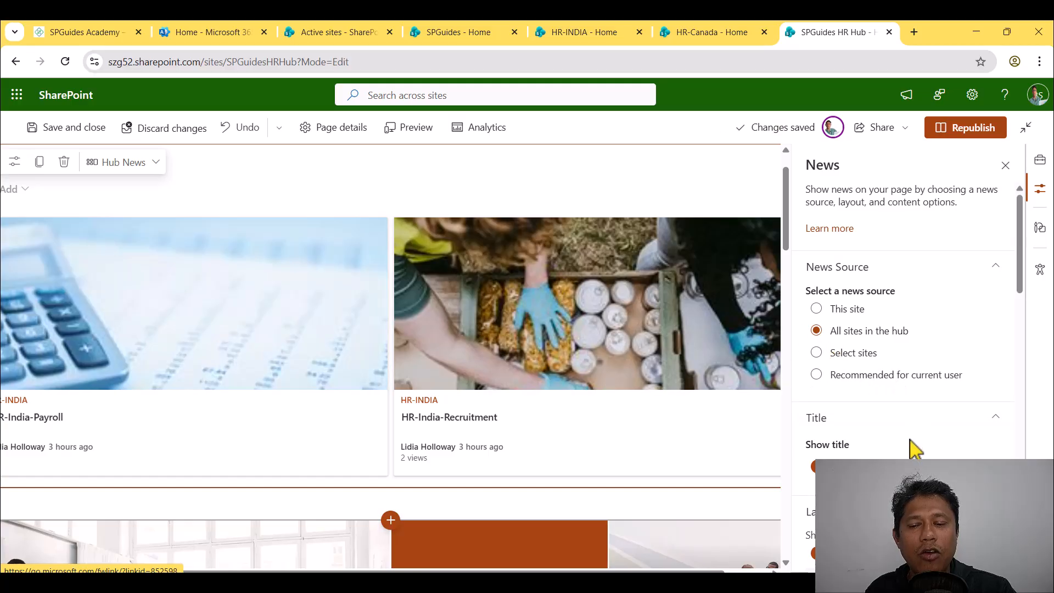
{"action": "scroll", "coordinate": [915, 447], "scroll_direction": "down", "scroll_amount": 5}
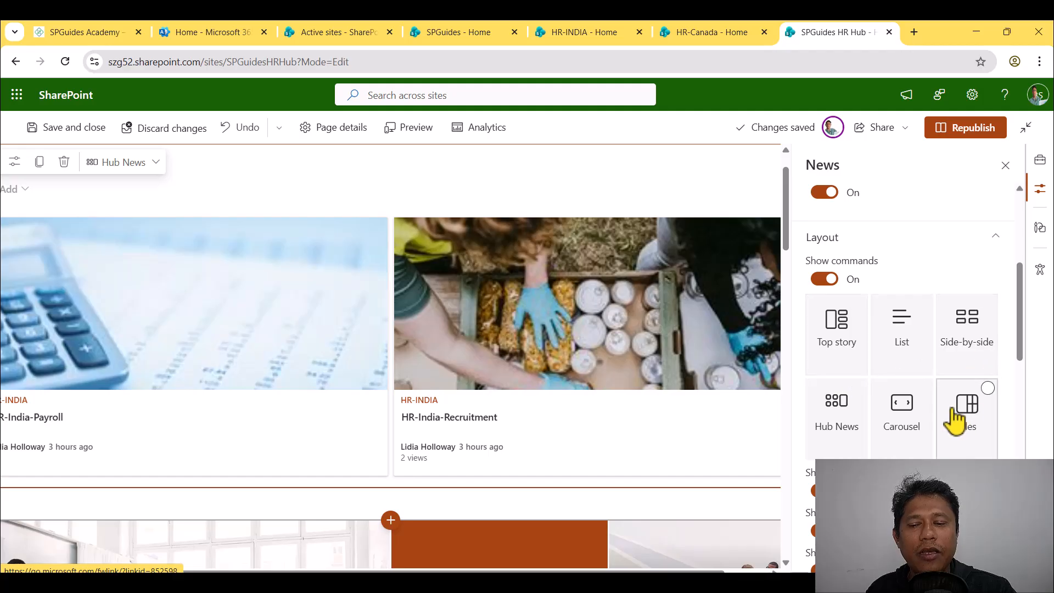
{"action": "scroll", "coordinate": [956, 426], "scroll_direction": "down", "scroll_amount": 3}
{"action": "scroll", "coordinate": [863, 448], "scroll_direction": "down", "scroll_amount": 3}
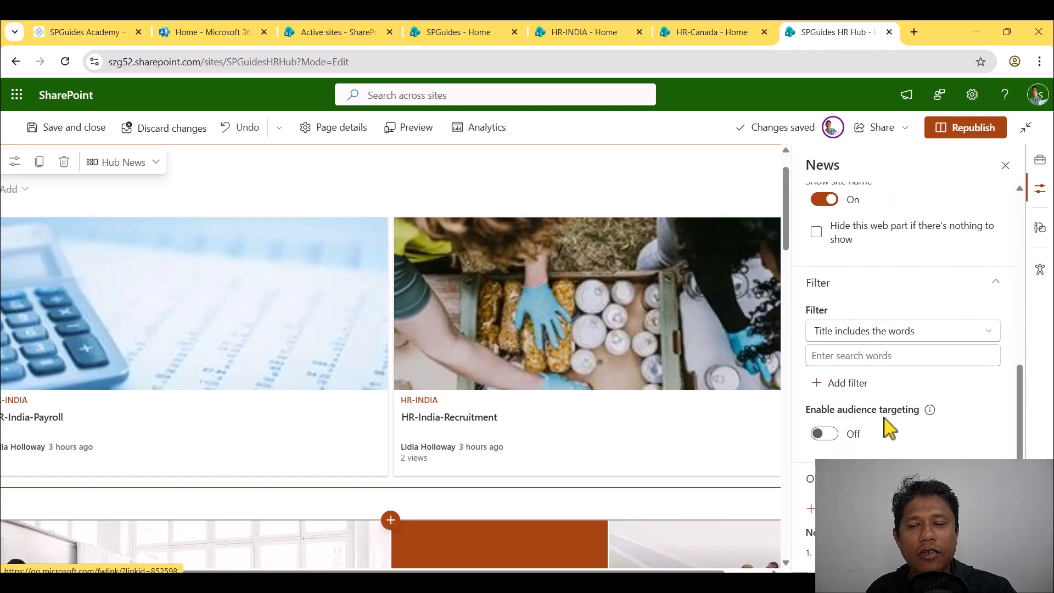
{"action": "scroll", "coordinate": [906, 329], "scroll_direction": "down", "scroll_amount": 3}
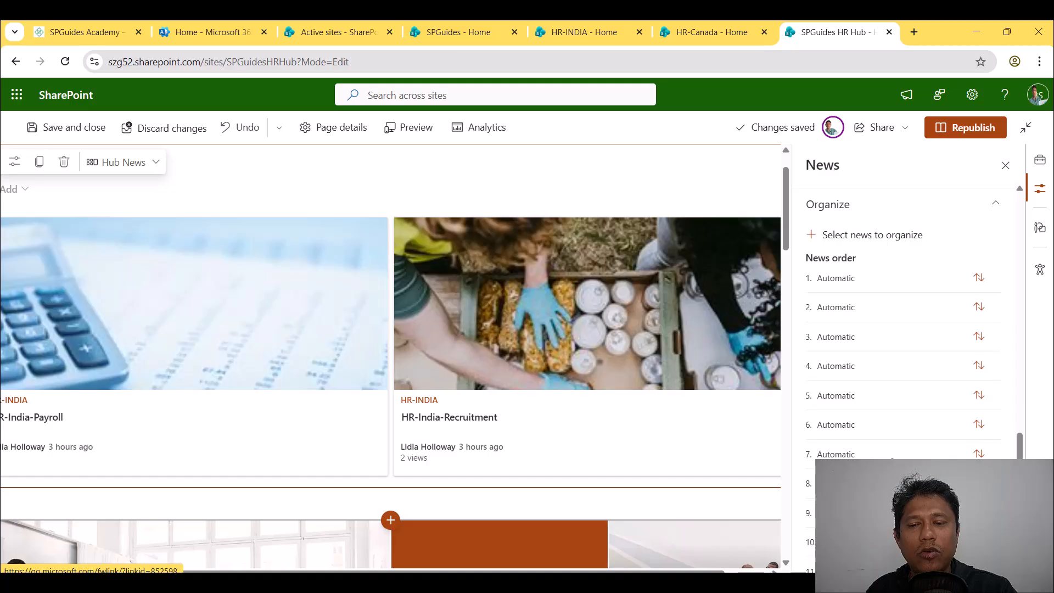
Republish the SPGuides HR Hub home page and look over the rolled-up news posts above the hero.
{"action": "scroll", "coordinate": [951, 185], "scroll_direction": "up", "scroll_amount": 8}
{"action": "left_click", "coordinate": [959, 136]}
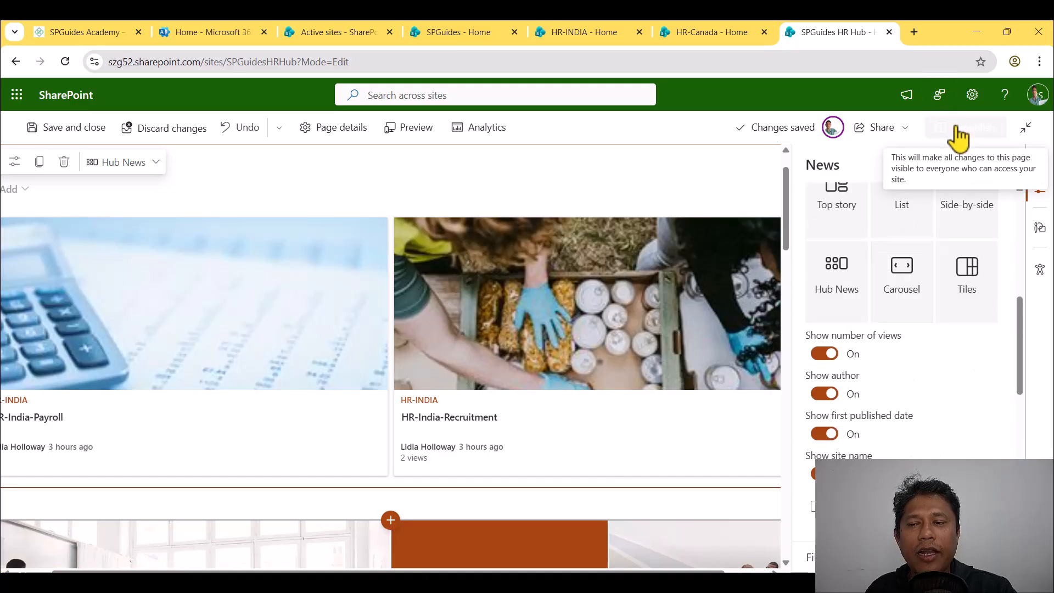
{"action": "left_click", "coordinate": [885, 412]}
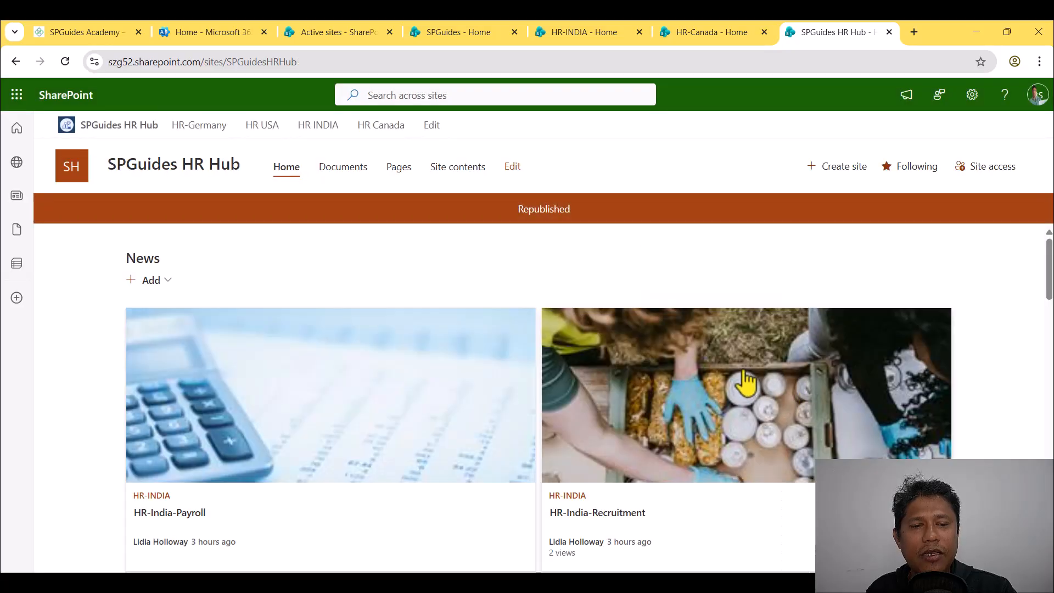
{"action": "scroll", "coordinate": [755, 408], "scroll_direction": "down", "scroll_amount": 3}
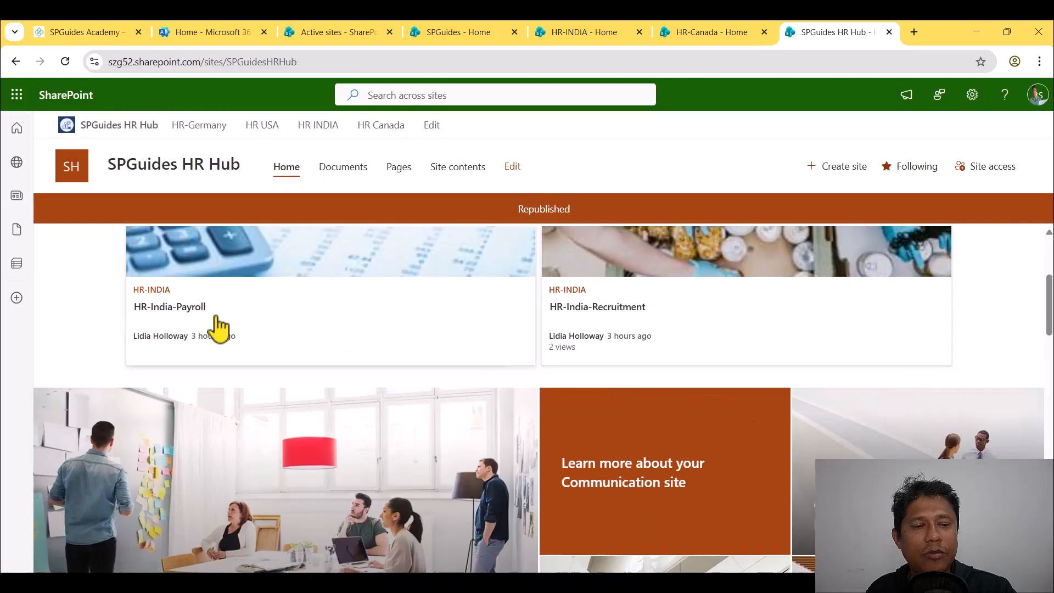
{"action": "scroll", "coordinate": [657, 388], "scroll_direction": "up", "scroll_amount": 3}
{"action": "scroll", "coordinate": [654, 380], "scroll_direction": "down", "scroll_amount": 3}
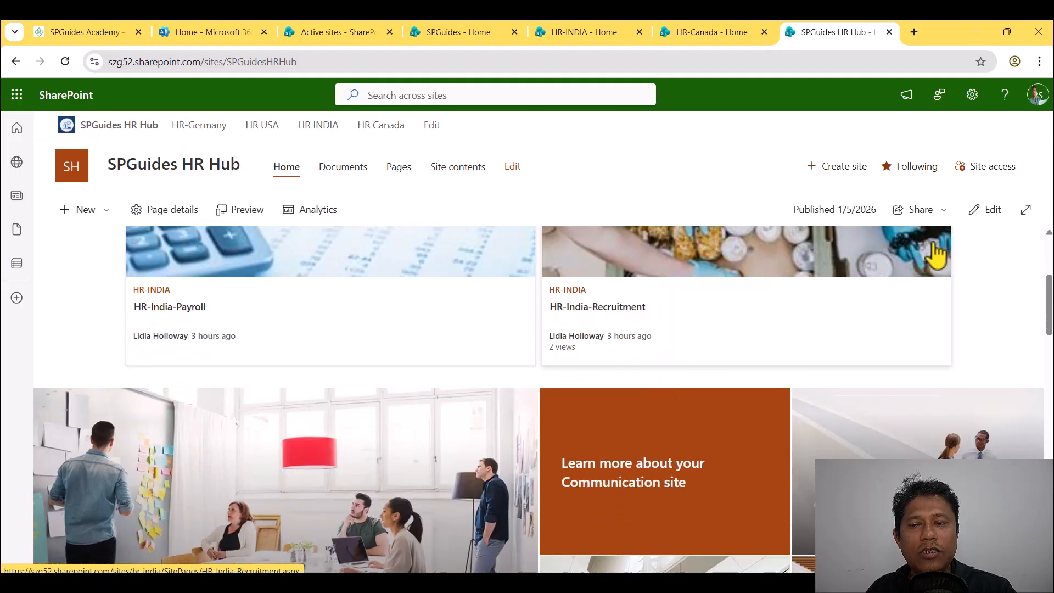
Reopen the hub home page for editing and review the News web part's source, layout, filter and organize settings.
{"action": "left_click", "coordinate": [996, 215]}
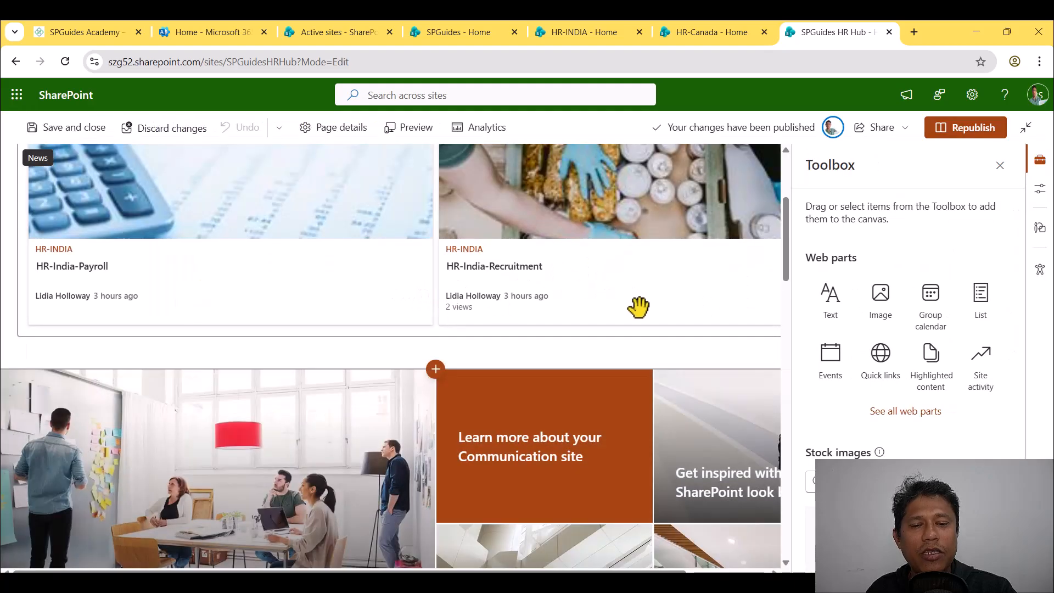
{"action": "scroll", "coordinate": [648, 302], "scroll_direction": "up", "scroll_amount": 2}
{"action": "left_click", "coordinate": [671, 254]}
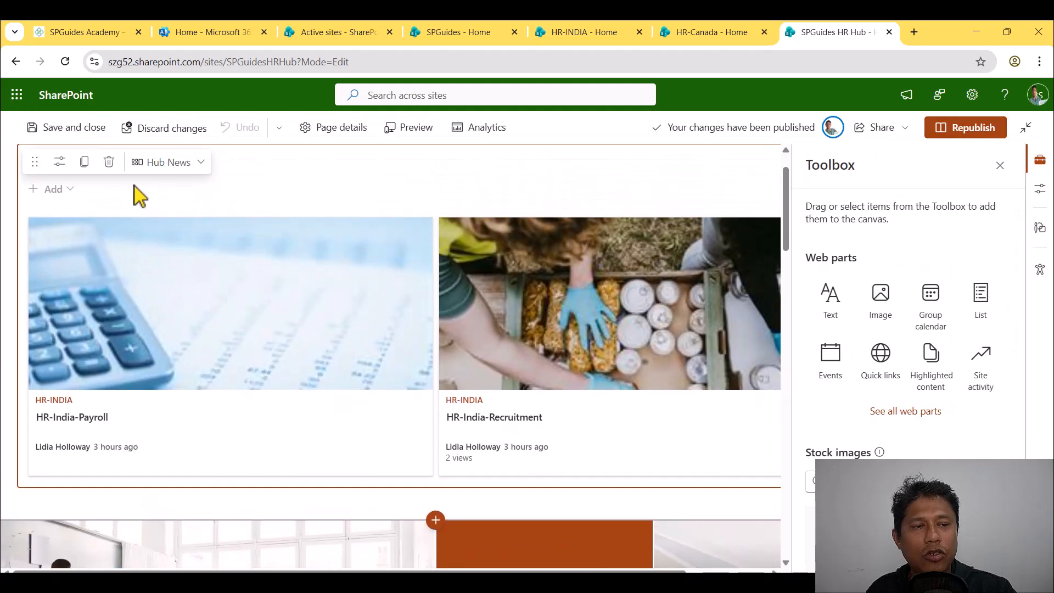
{"action": "left_click", "coordinate": [60, 162]}
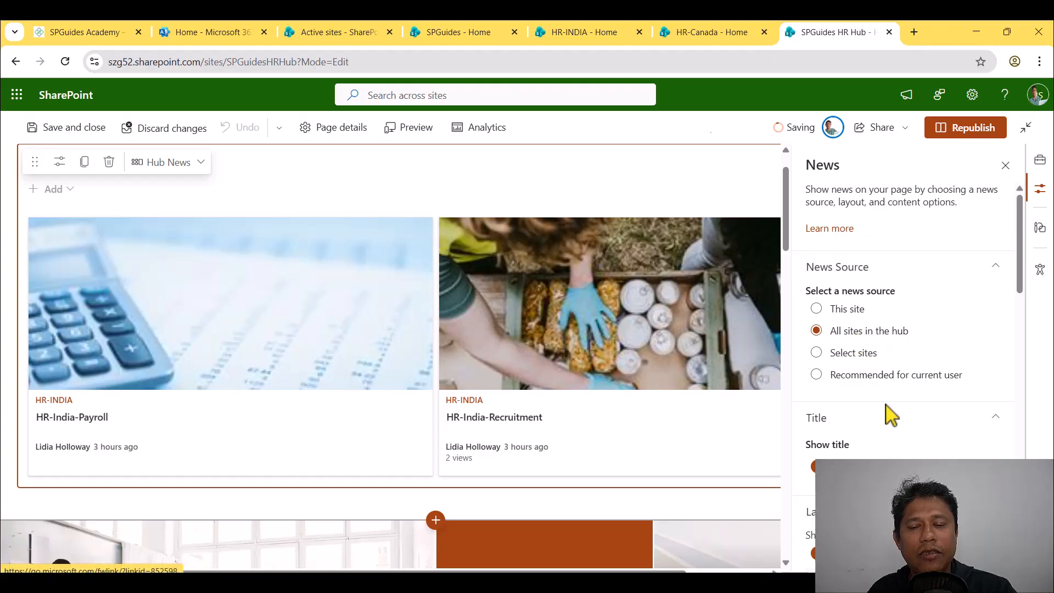
{"action": "scroll", "coordinate": [890, 423], "scroll_direction": "down", "scroll_amount": 5}
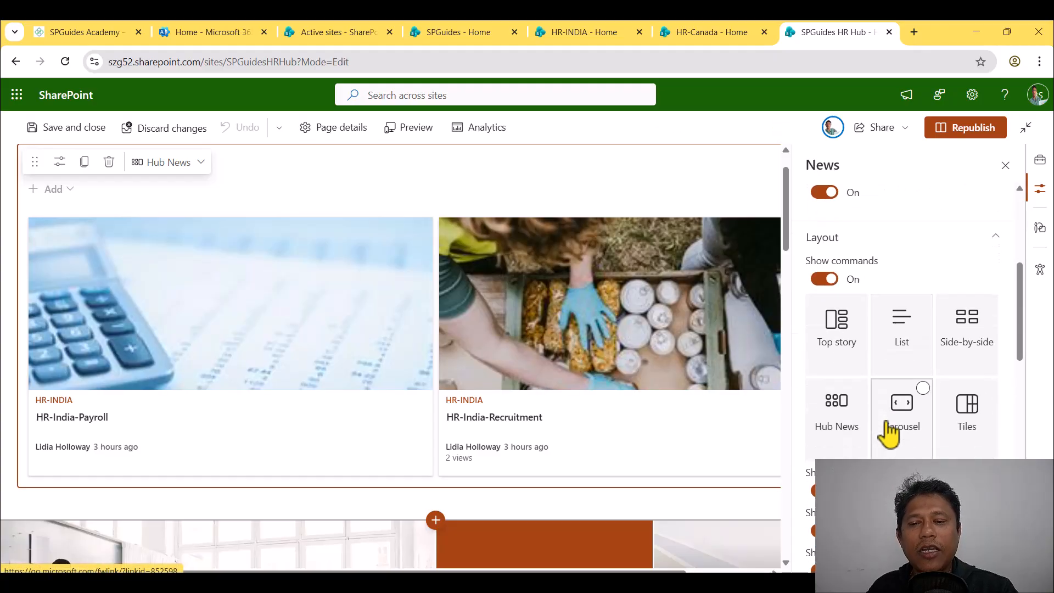
{"action": "scroll", "coordinate": [889, 434], "scroll_direction": "down", "scroll_amount": 3}
{"action": "scroll", "coordinate": [884, 420], "scroll_direction": "down", "scroll_amount": 4}
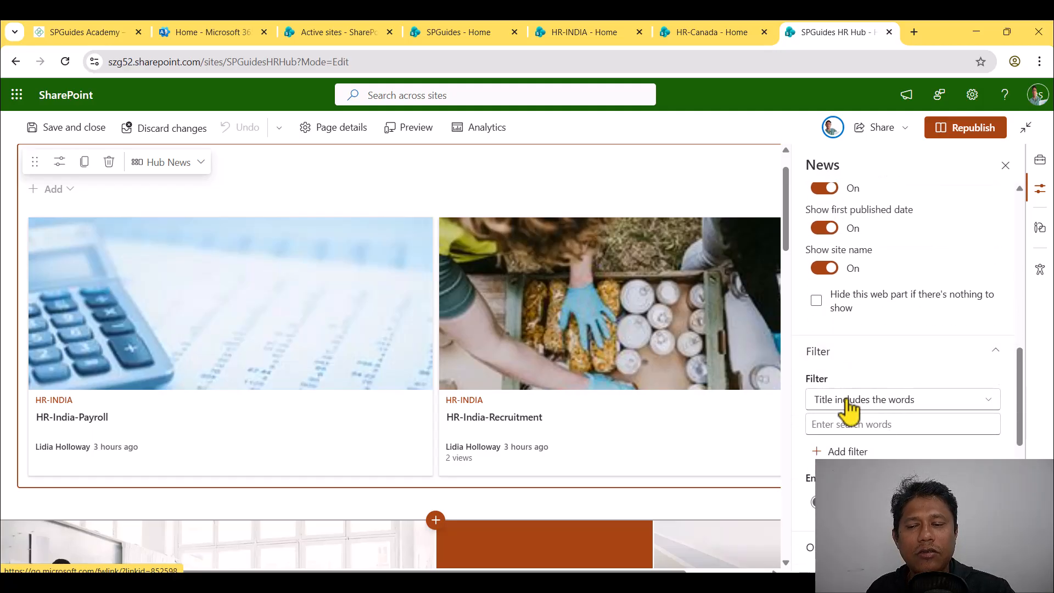
{"action": "scroll", "coordinate": [850, 419], "scroll_direction": "down", "scroll_amount": 3}
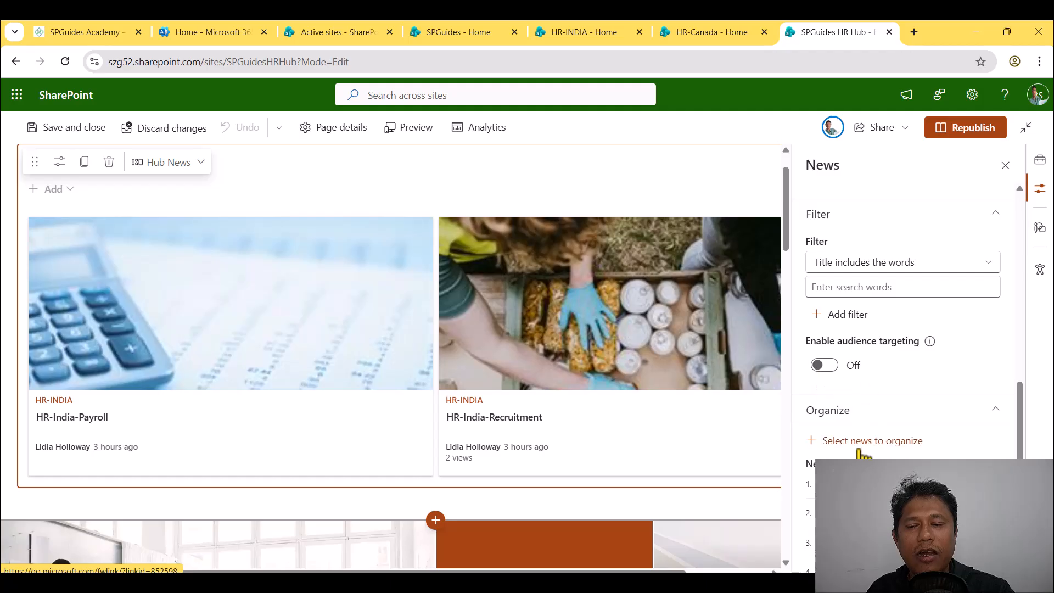
{"action": "scroll", "coordinate": [862, 446], "scroll_direction": "down", "scroll_amount": 3}
{"action": "scroll", "coordinate": [863, 431], "scroll_direction": "down", "scroll_amount": 3}
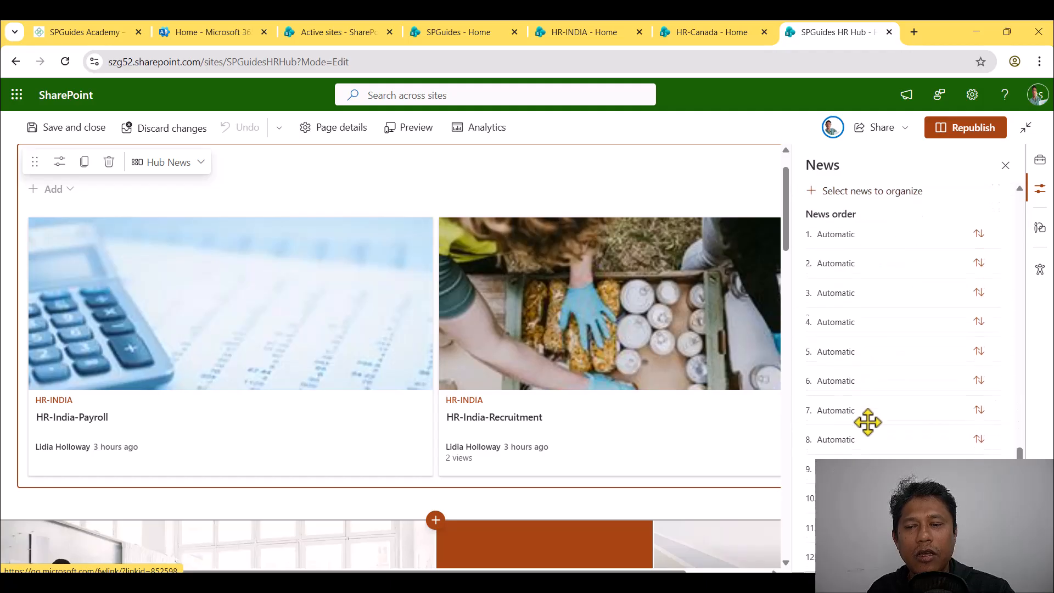
{"action": "scroll", "coordinate": [866, 420], "scroll_direction": "up", "scroll_amount": 10}
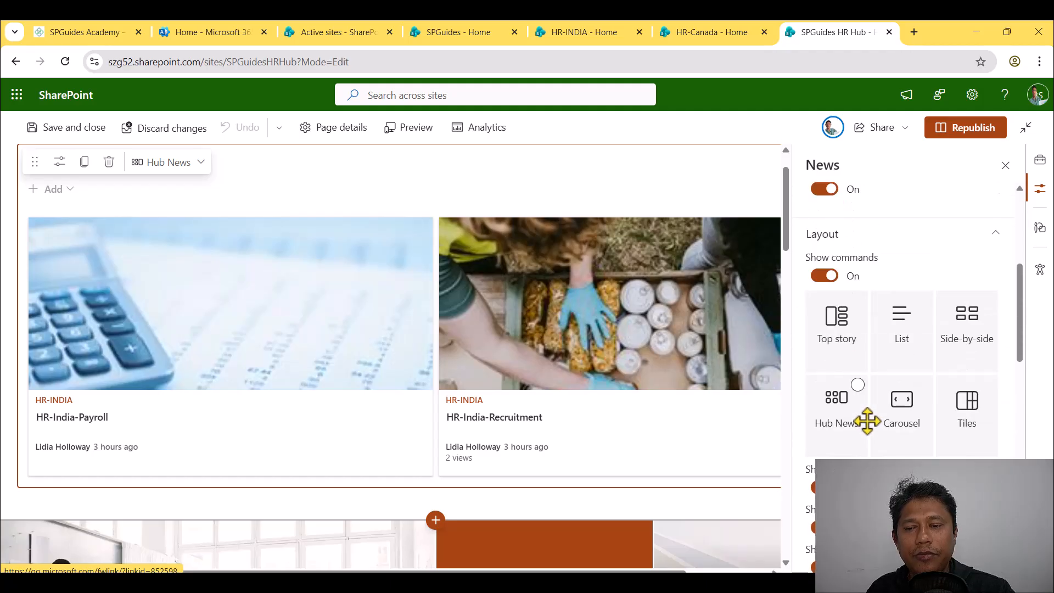
Try the List and Side-by-side layouts on the News web part and switch it back to Hub News.
{"action": "left_click", "coordinate": [900, 339]}
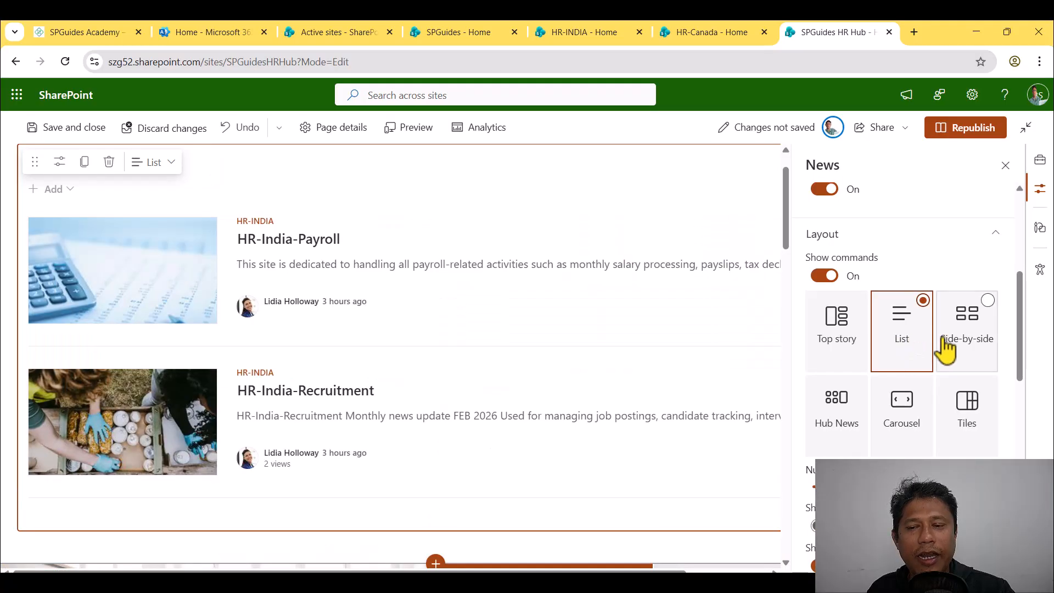
{"action": "left_click", "coordinate": [943, 339]}
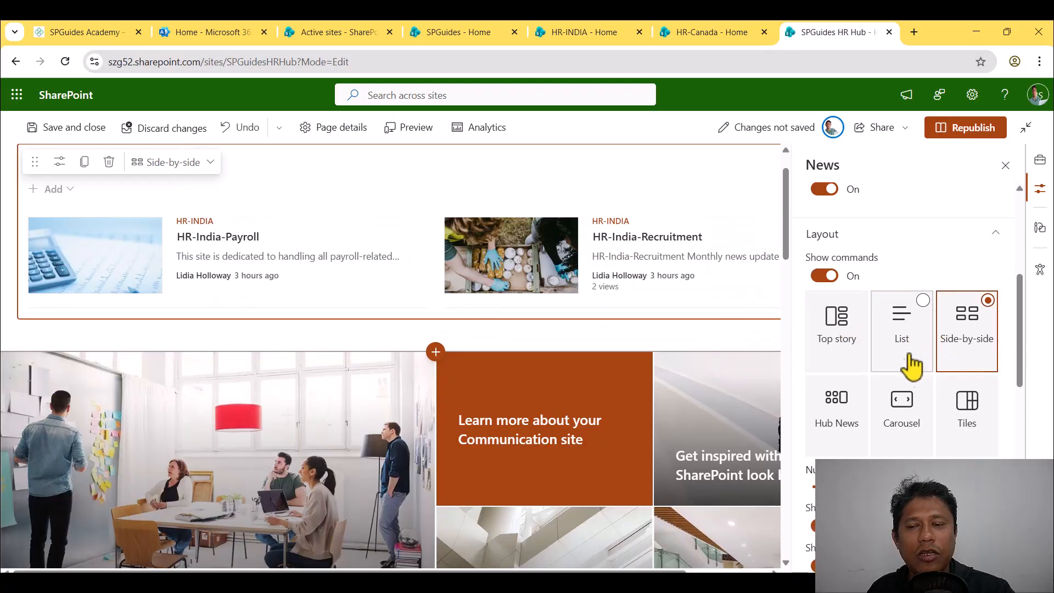
{"action": "left_click", "coordinate": [860, 418]}
{"action": "scroll", "coordinate": [634, 380], "scroll_direction": "down", "scroll_amount": 2}
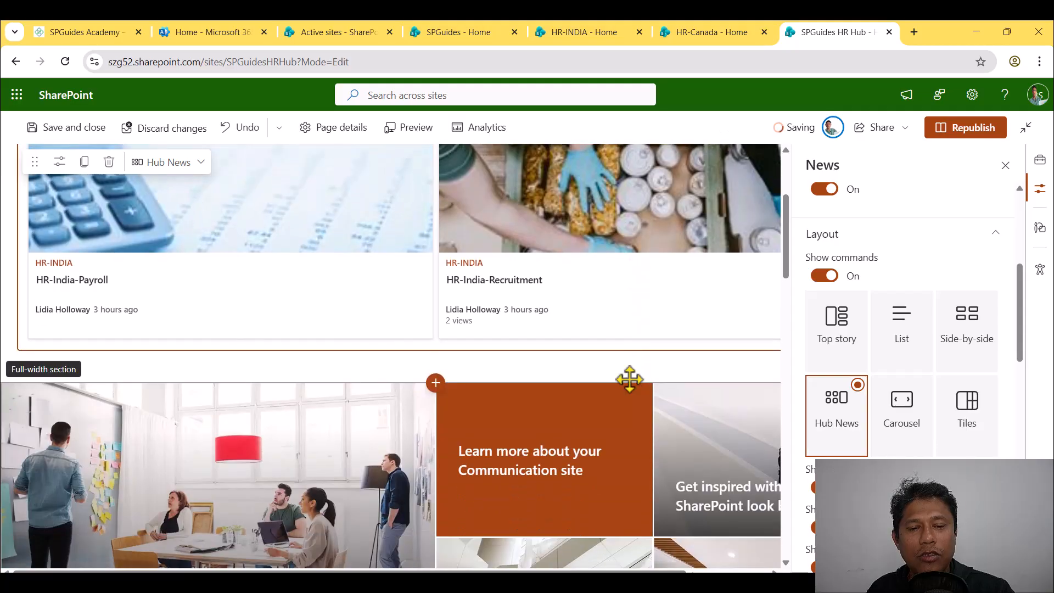
{"action": "scroll", "coordinate": [638, 379], "scroll_direction": "up", "scroll_amount": 3}
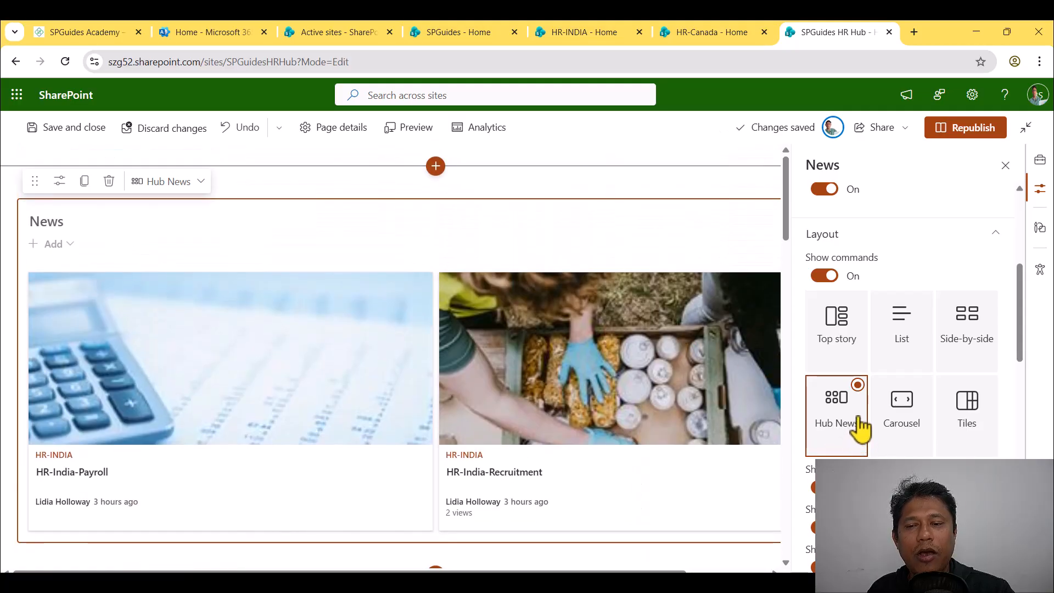
{"action": "scroll", "coordinate": [899, 384], "scroll_direction": "up", "scroll_amount": 3}
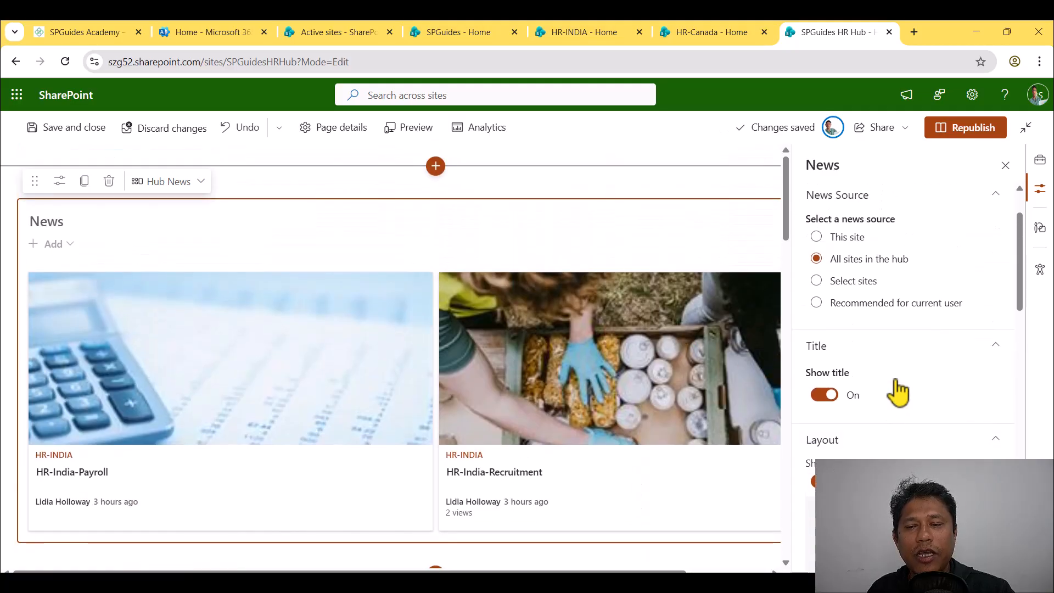
{"action": "scroll", "coordinate": [899, 391], "scroll_direction": "up", "scroll_amount": 2}
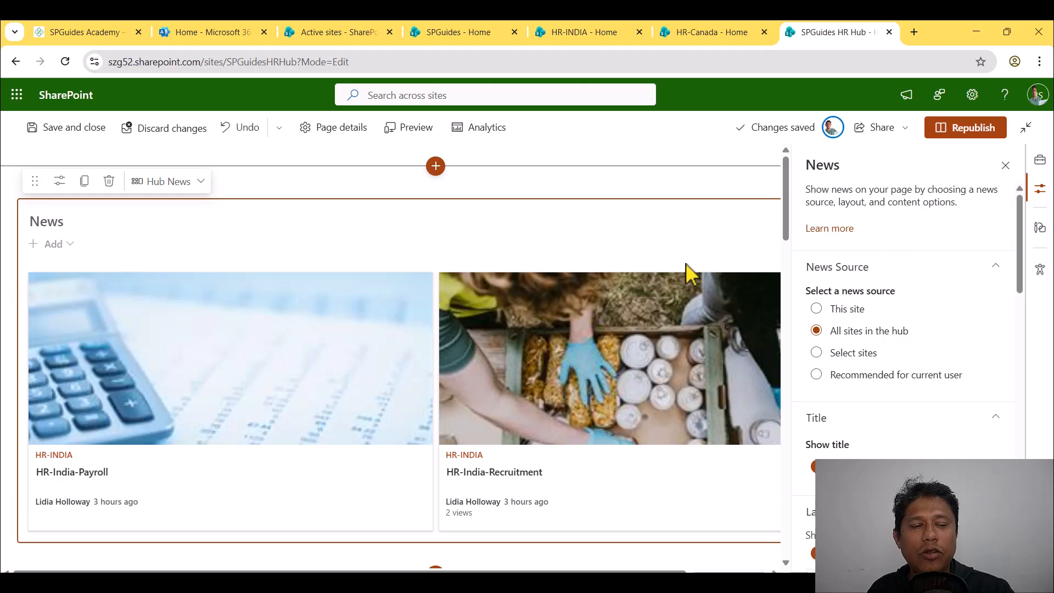
Republish the SPGuides HR Hub home page and look at the news area on the HR-Canada home page.
{"action": "left_click", "coordinate": [968, 137]}
{"action": "left_click", "coordinate": [876, 416]}
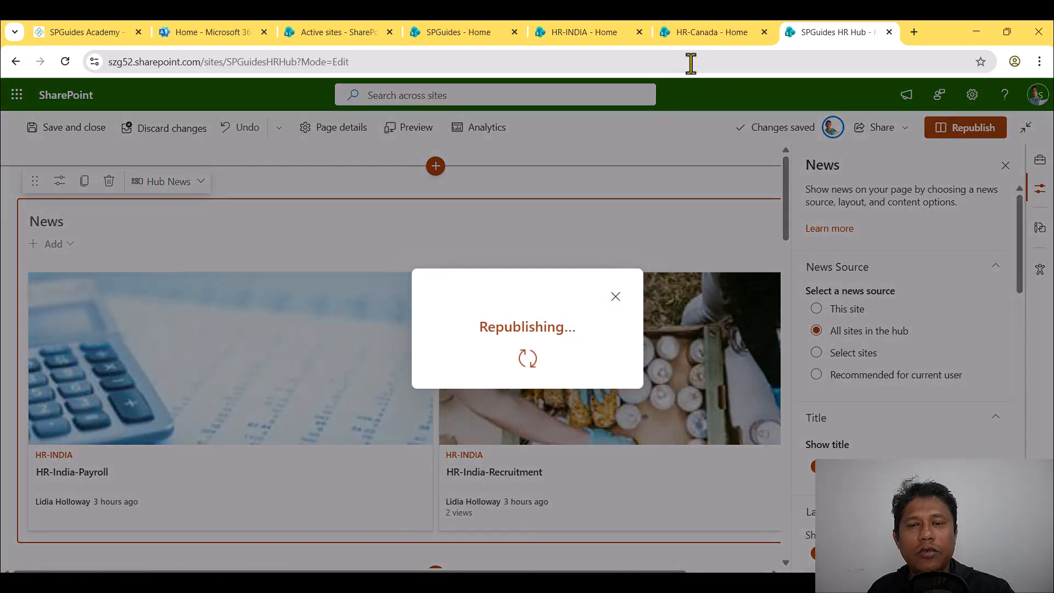
{"action": "left_click", "coordinate": [696, 34]}
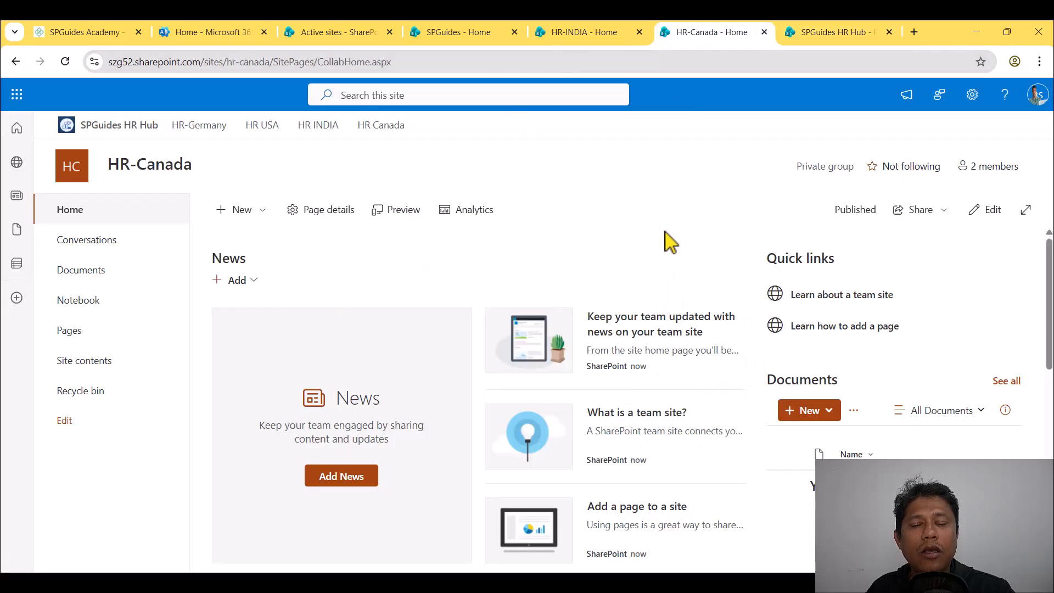
{"action": "scroll", "coordinate": [712, 370], "scroll_direction": "down", "scroll_amount": 2}
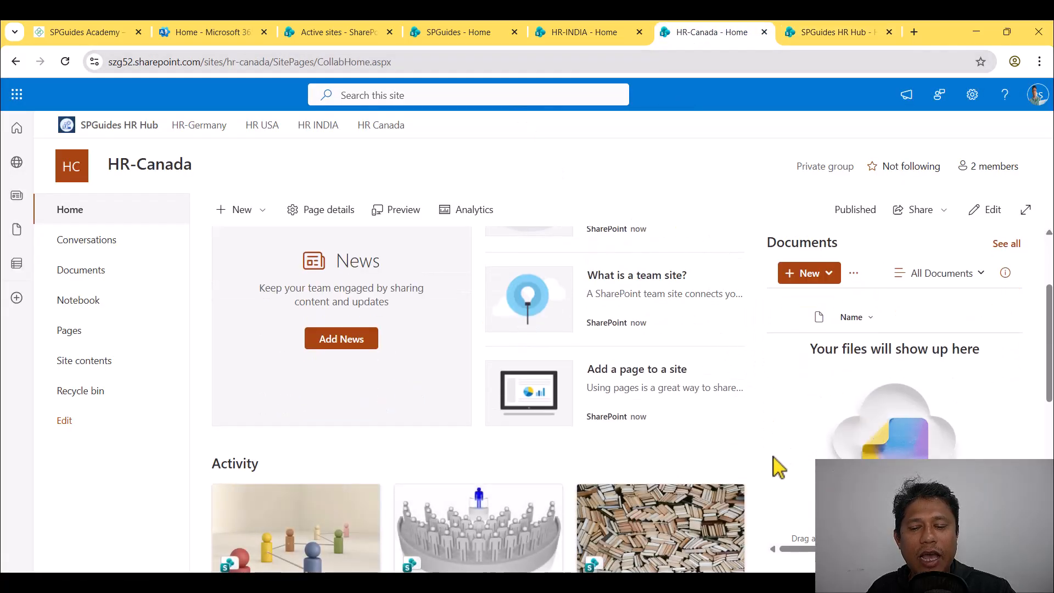